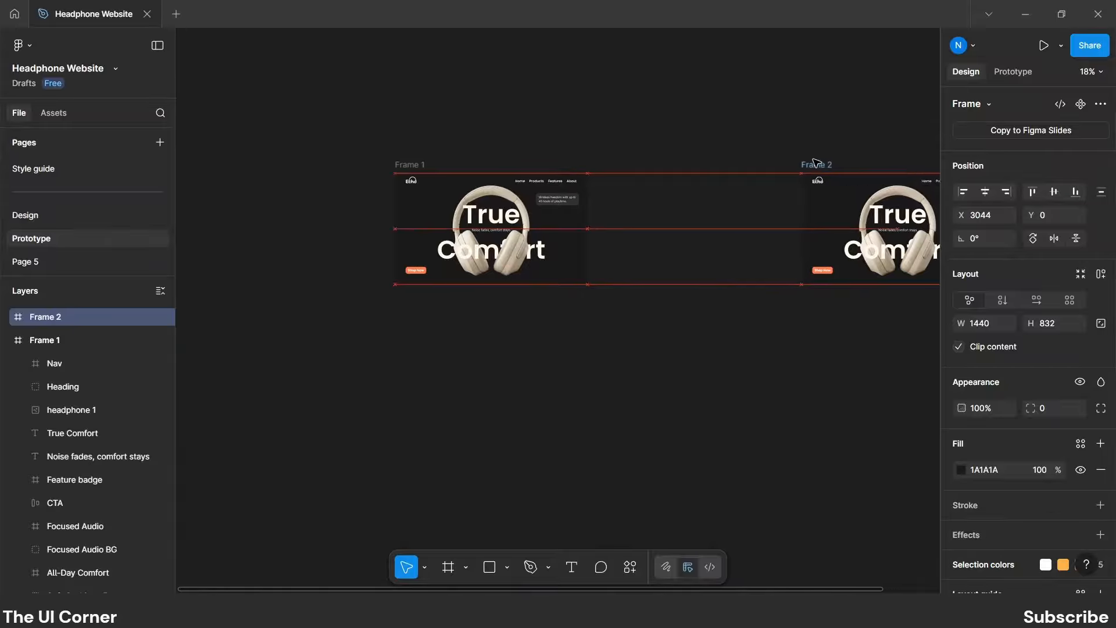
Set the opacity of the CTA button and the Feature badge in Frame 1 to 0%.
left_click(415, 270)
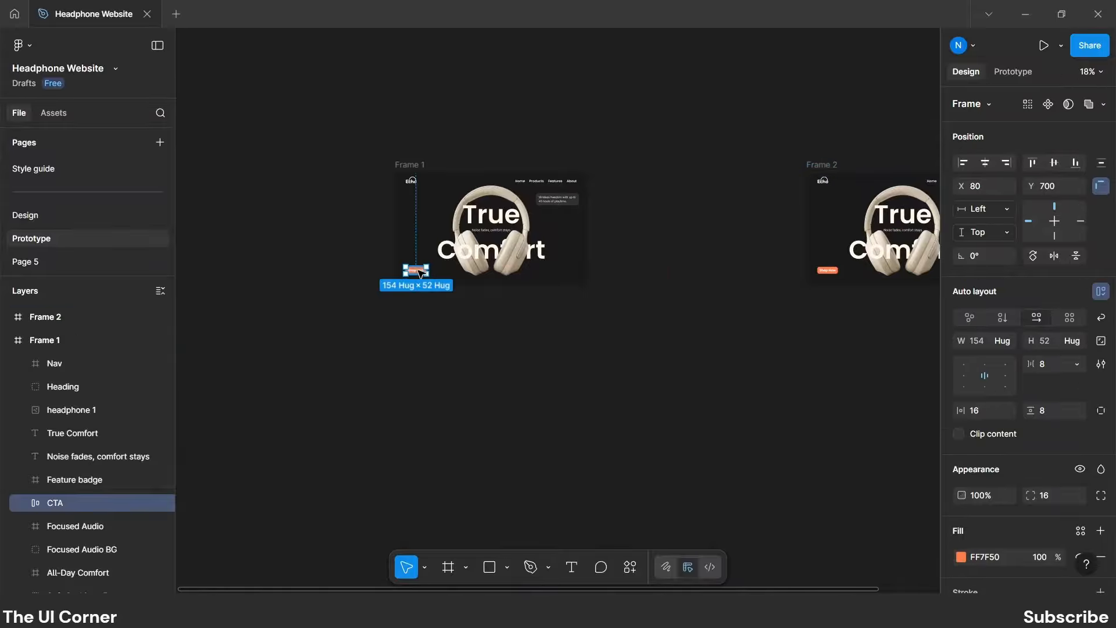
left_click(557, 200, "shift")
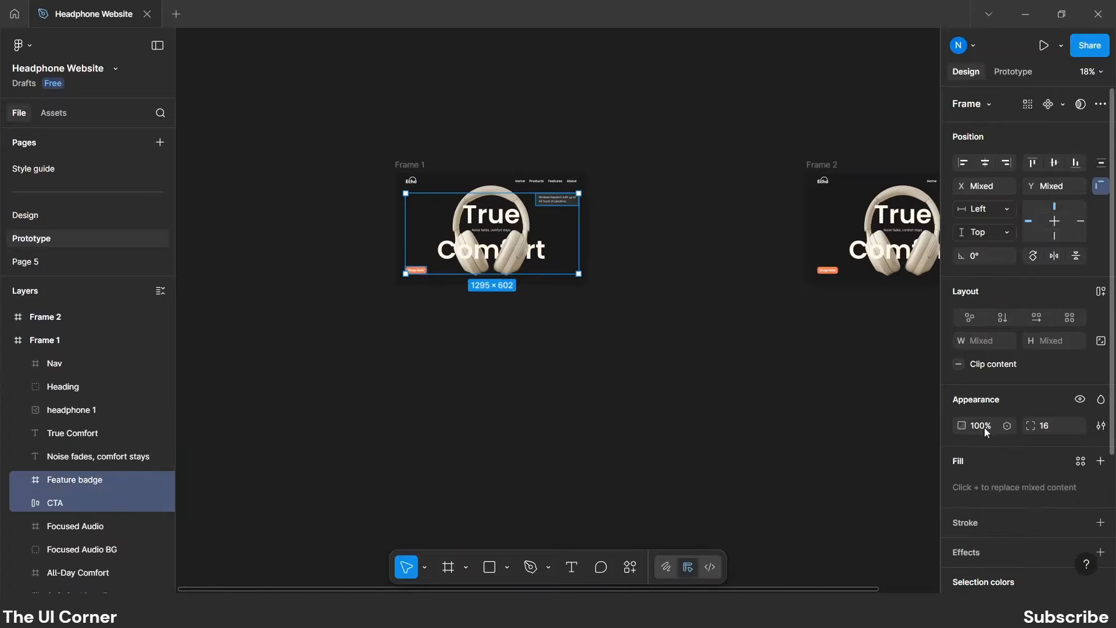
key("Return")
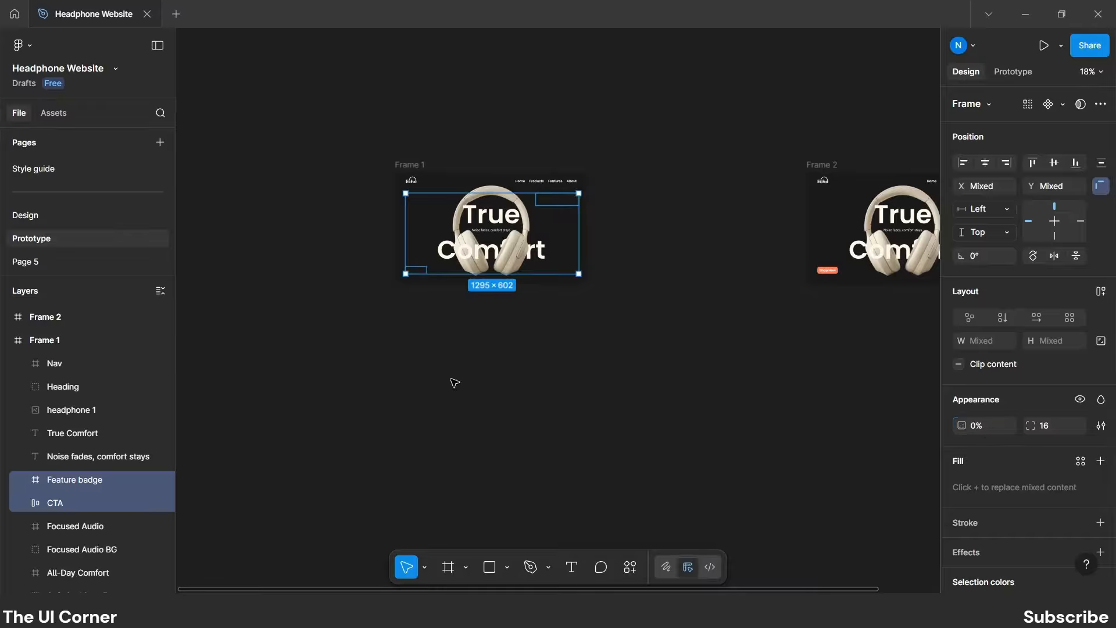
Duplicate Frame 1 and place the copy between Frame 1 and Frame 2.
left_click(454, 381)
left_click_drag(405, 170, 618, 163)
Move the headphone image in Frame 1 straight up out of the frame, to Y -720.
scroll(415, 184, "up", 5)
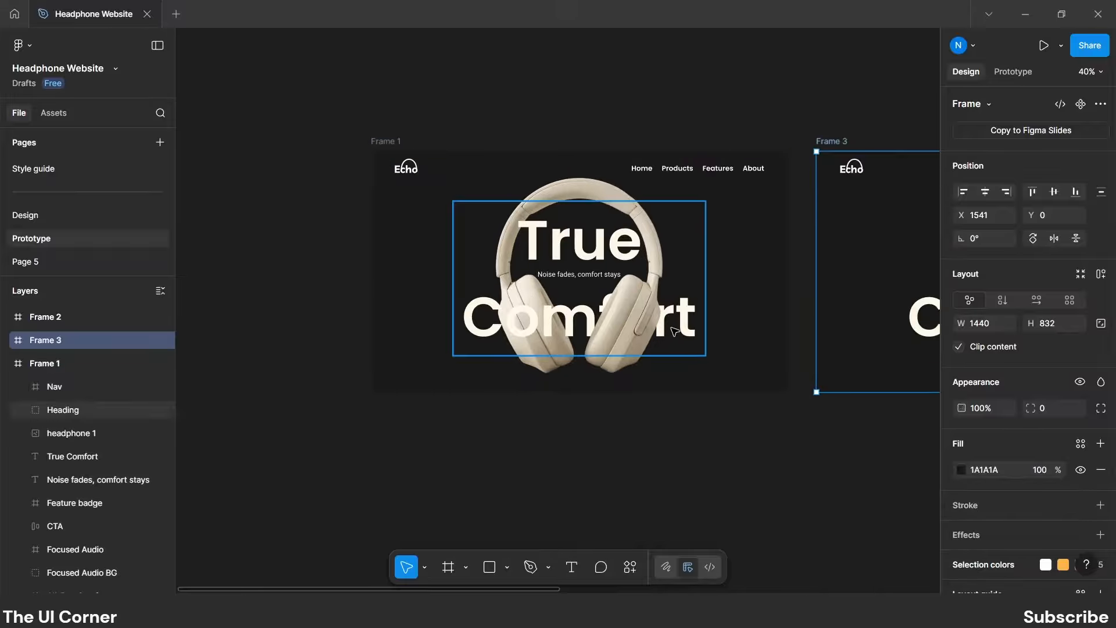
left_click(629, 366)
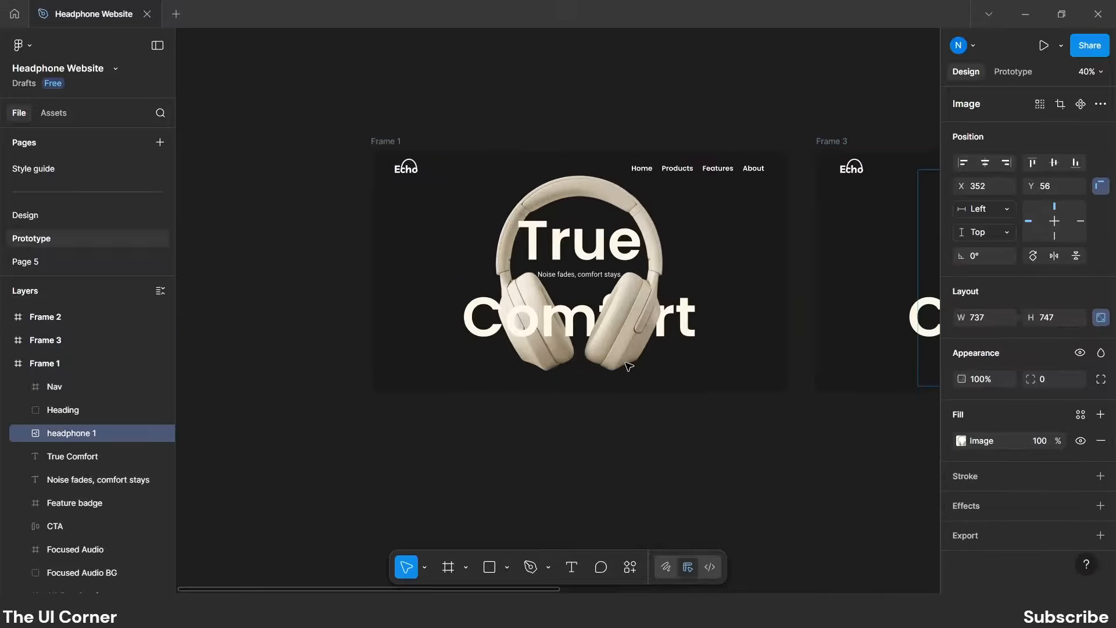
key("shift+Up")
key("shift+Up")
key("shift+Up")
key("shift+Up")
key("shift+Up")
key("shift+Up")
key("shift+Up")
key("shift+Up")
key("shift+Up")
key("shift+Up")
key("shift+Up")
key("shift+Up")
key("shift+Up")
key("shift+Up")
key("shift+Up")
key("shift+Up")
key("shift+Up")
key("shift+Up")
key("shift+Up")
key("shift+Up")
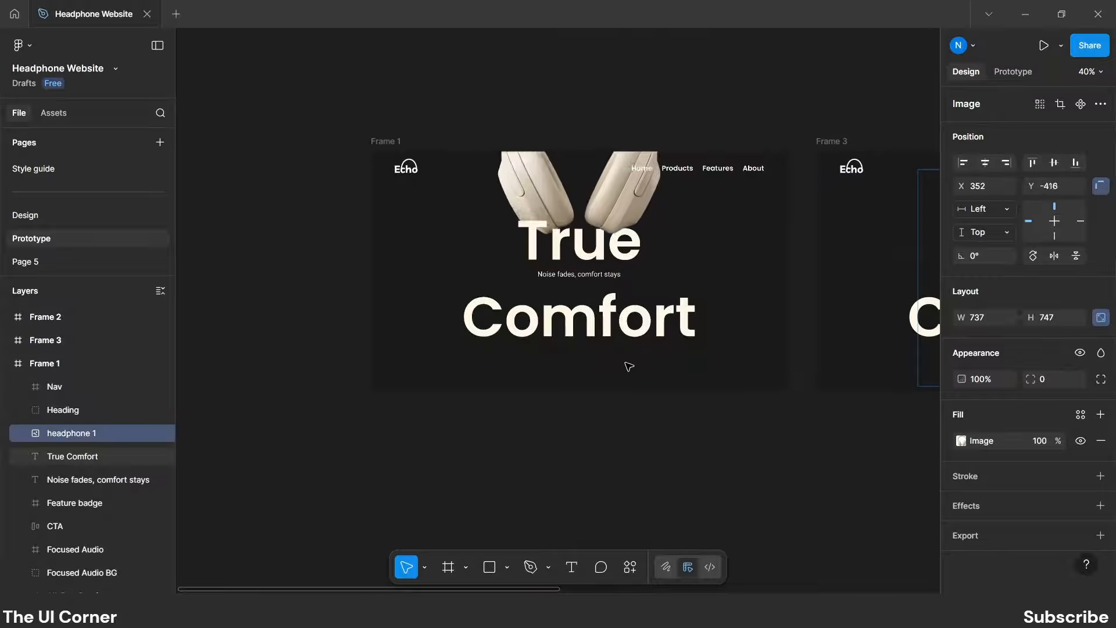
key("shift+Up")
key("shift+Up")
key("shift+Up")
key("shift+Up")
key("shift+Up")
key("shift+Up")
key("shift+Up")
key("shift+Up")
key("shift+Up")
key("shift+Up")
key("shift+Up")
key("shift+Up")
key("shift+Up")
key("shift+Up")
key("shift+Up")
key("shift+Up")
key("shift+Up")
key("shift+Up")
key("shift+Up")
key("shift+Up")
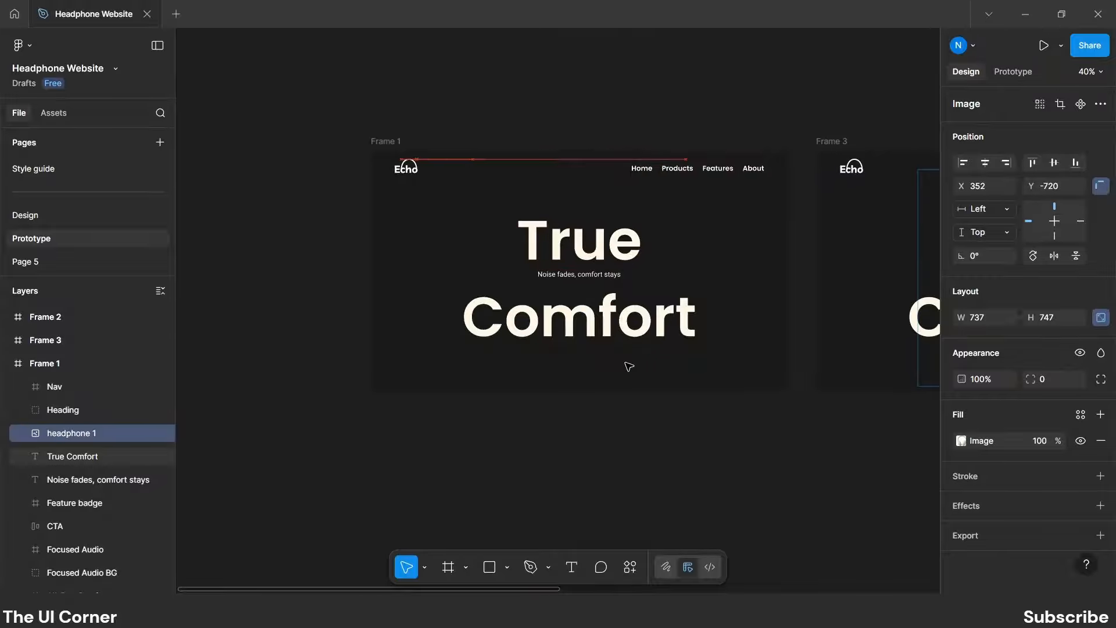
left_click(357, 426)
Connect Frame 1 to Frame 3 with a prototype interaction triggered after a 500 ms delay.
scroll(301, 413, "down", 5)
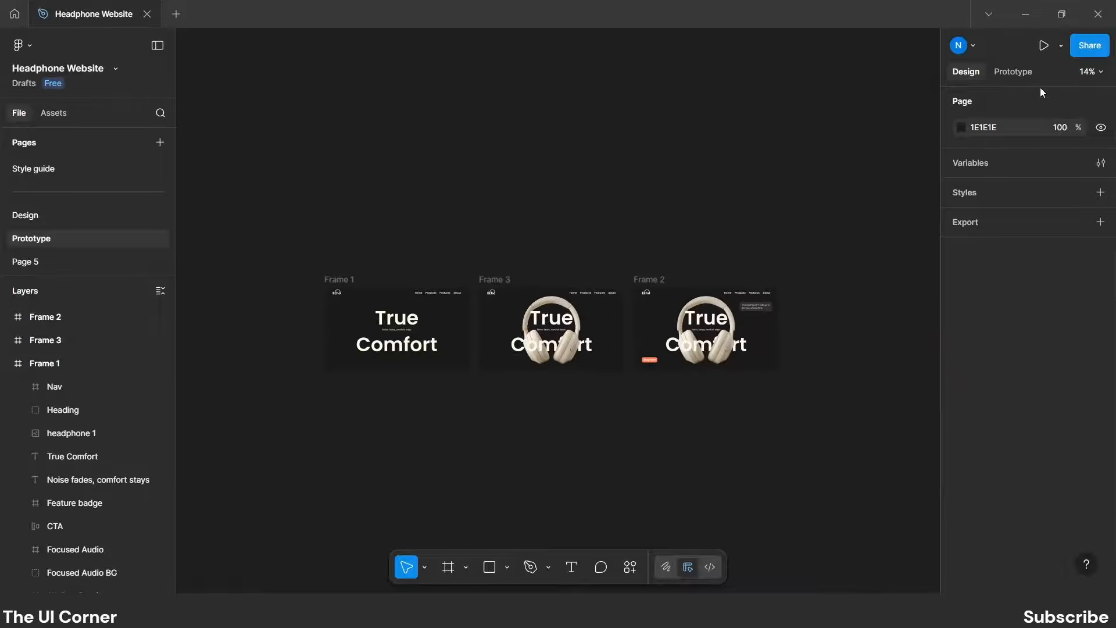
left_click(1029, 75)
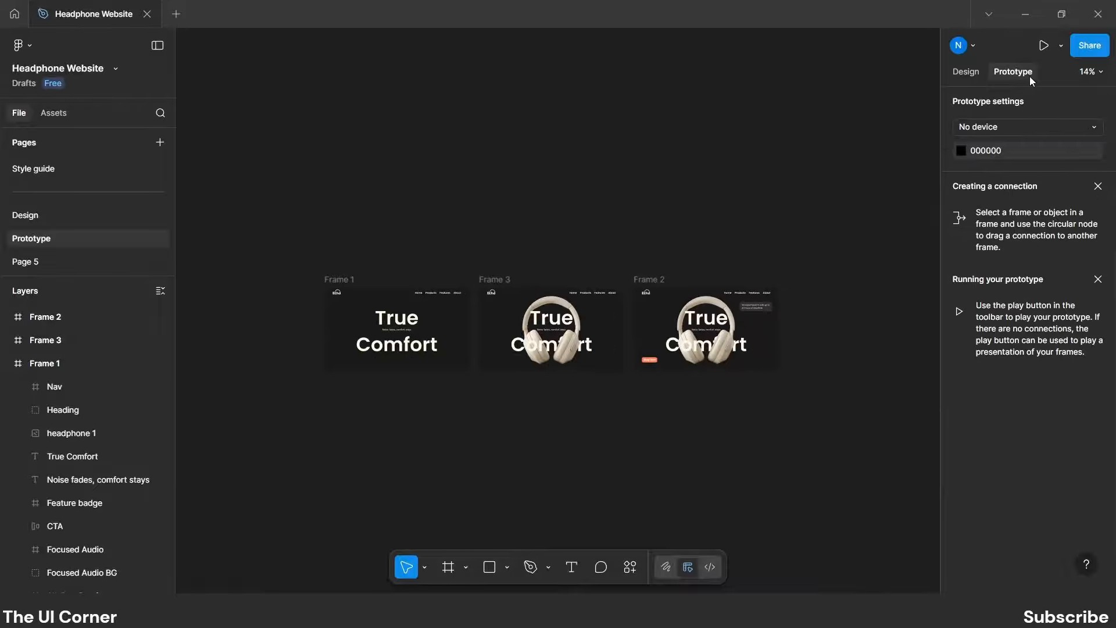
left_click(335, 279)
left_click_drag(469, 329, 499, 181)
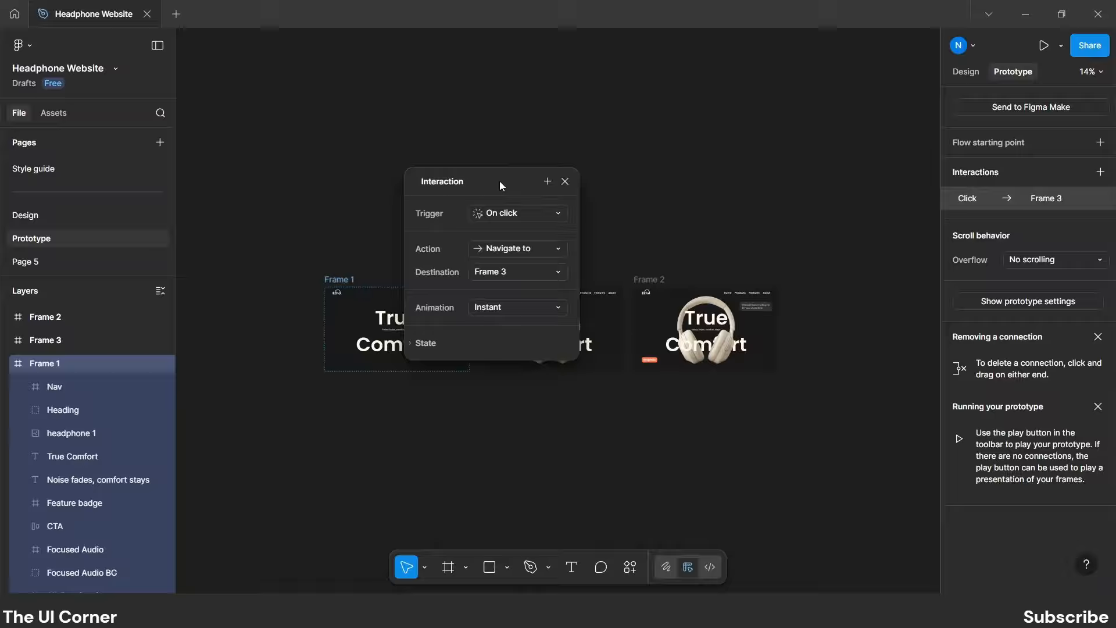
left_click(521, 212)
left_click(512, 391)
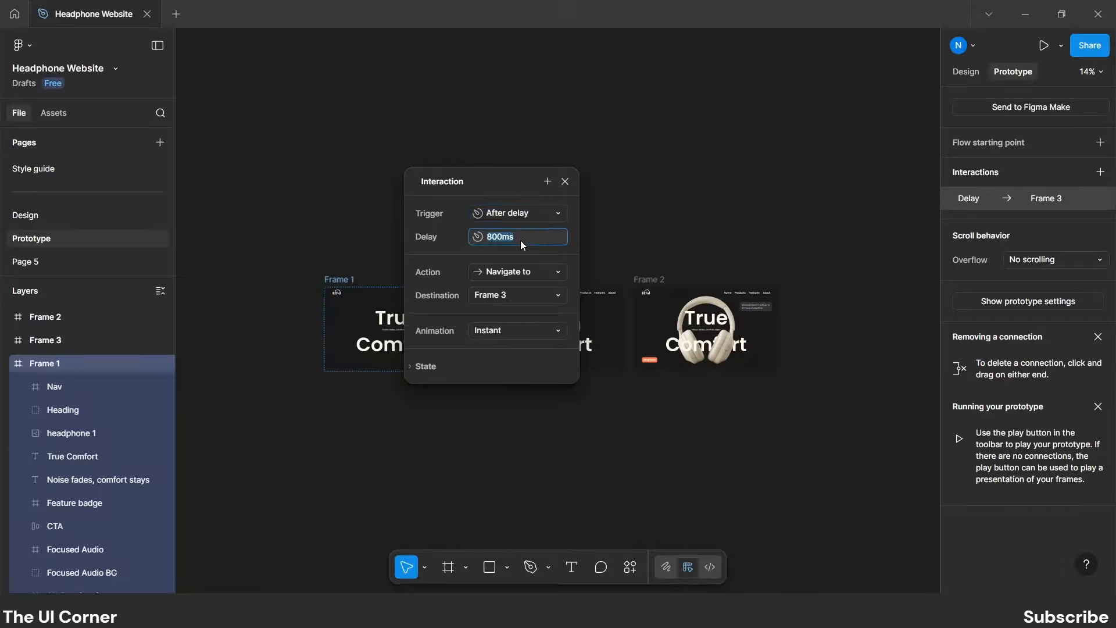
type("500")
key("Return")
Give the Frame 1 to Frame 3 interaction a Smart animate transition with the Gentle curve and a 2000 ms duration.
left_click(522, 328)
left_click(524, 366)
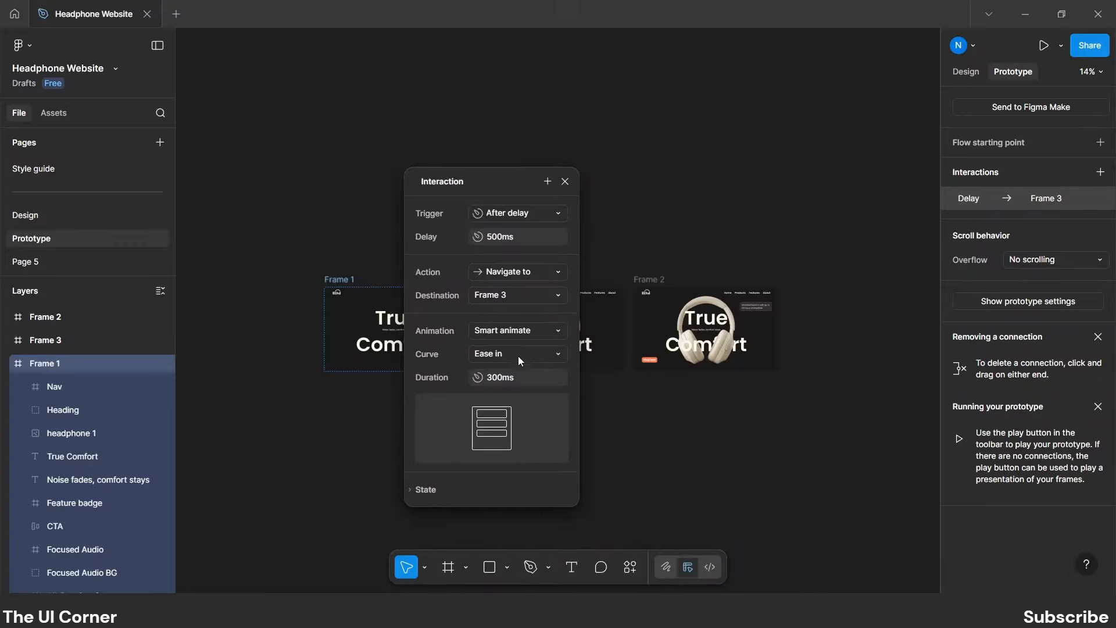
left_click(517, 355)
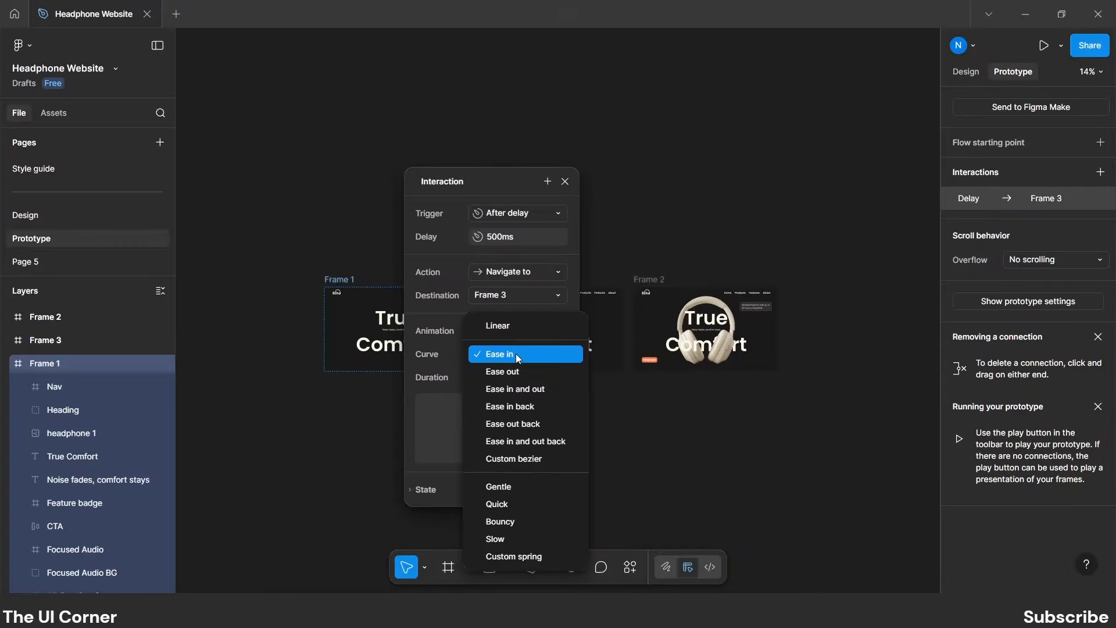
left_click(513, 485)
left_click(511, 377)
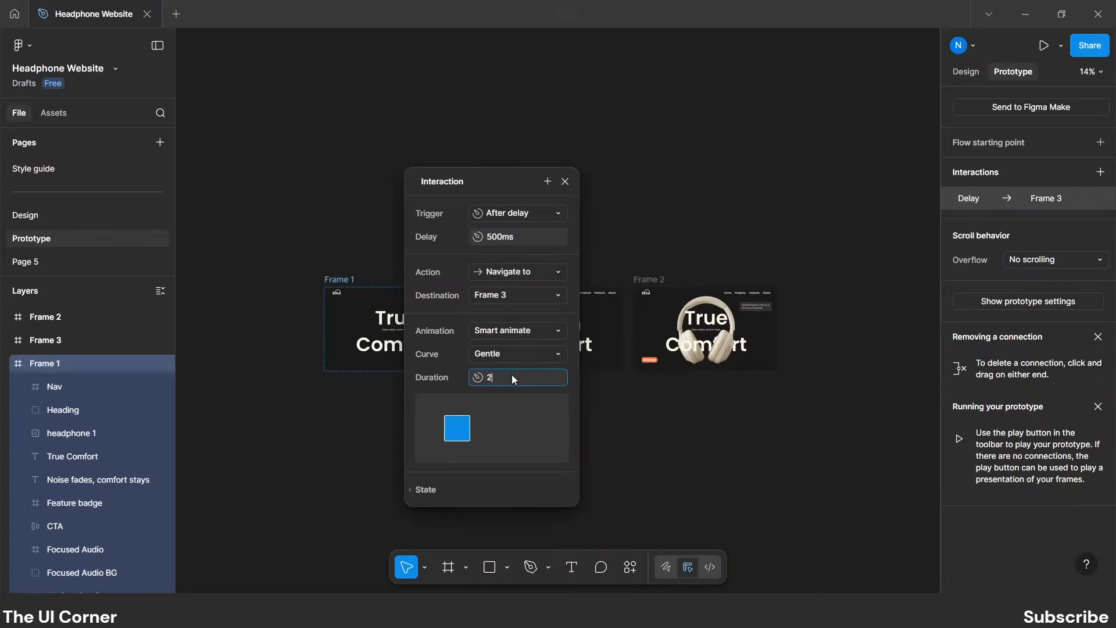
key("Return")
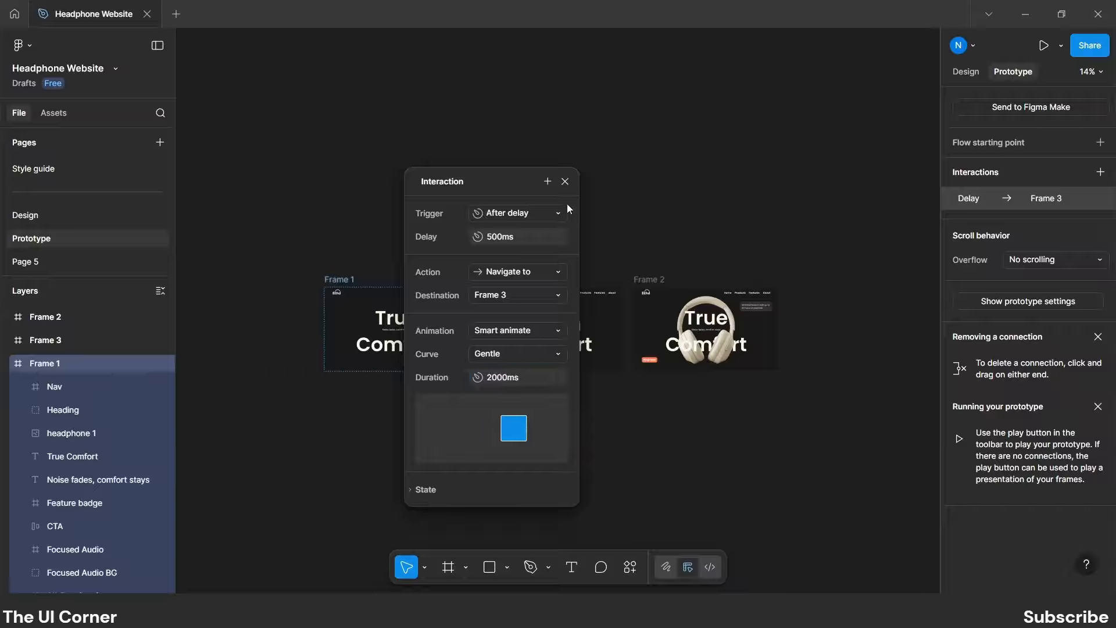
left_click(564, 181)
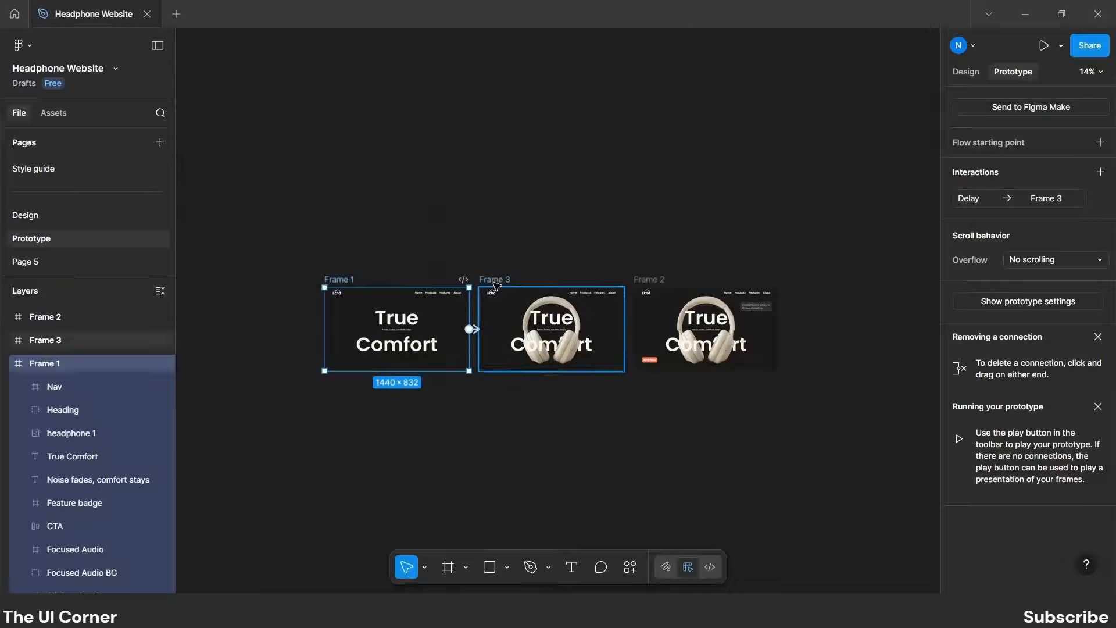
Connect Frame 3 to Frame 2 with a prototype interaction triggered after a 1 ms delay.
left_click(590, 309)
left_click_drag(624, 329, 635, 343)
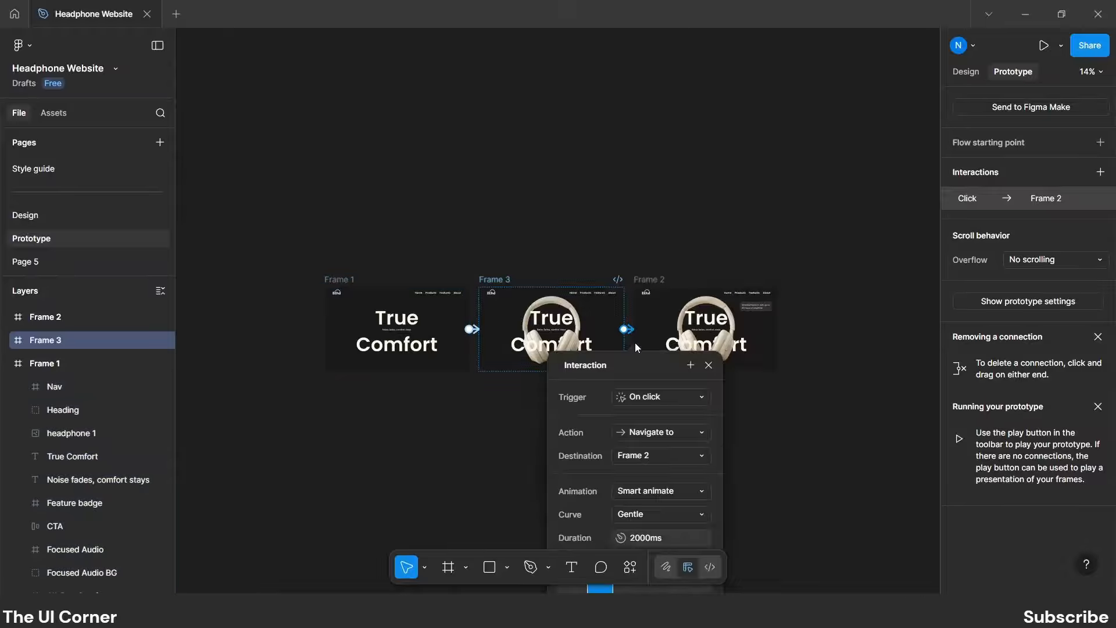
left_click(630, 172)
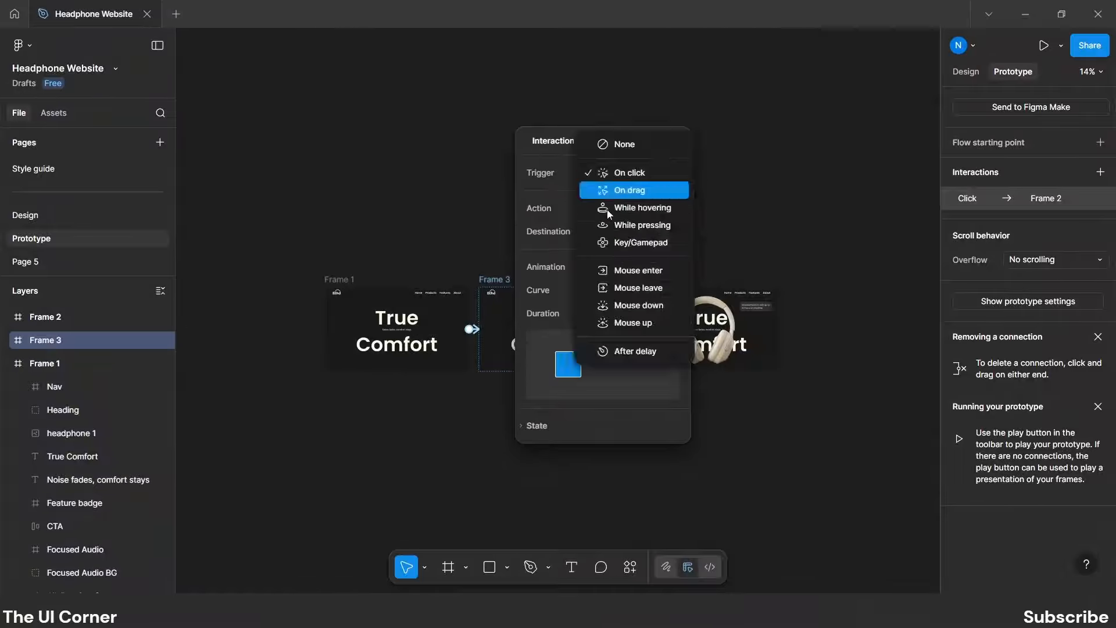
left_click(645, 352)
left_click(641, 197)
type("1")
key("Return")
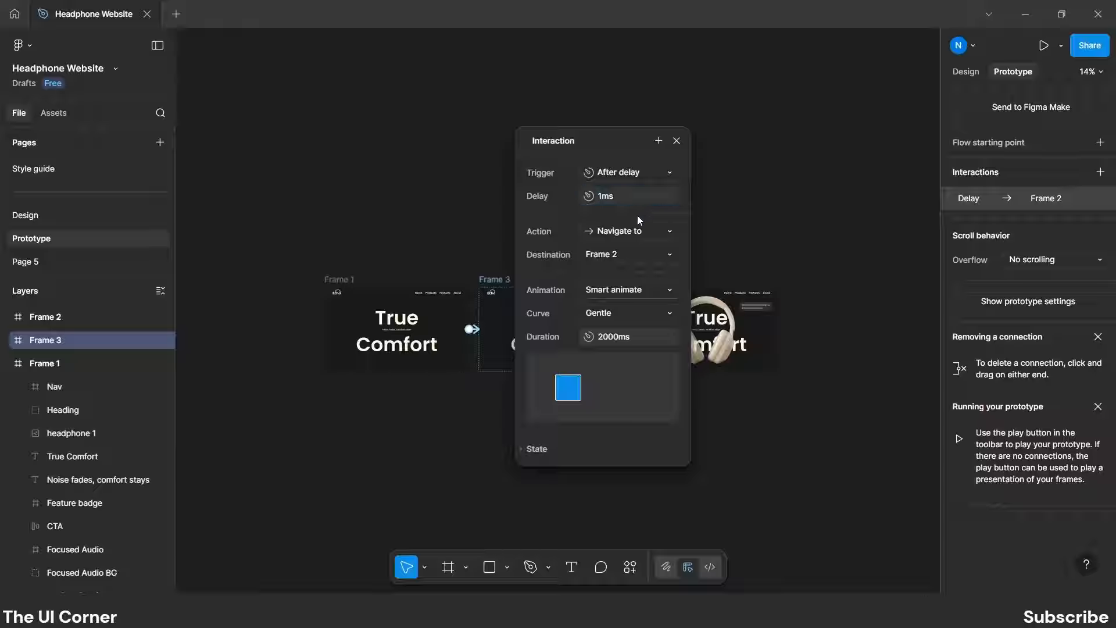
Set the Frame 3 to Frame 2 animation to the Ease in and out curve with a 1000 ms duration.
left_click(665, 313)
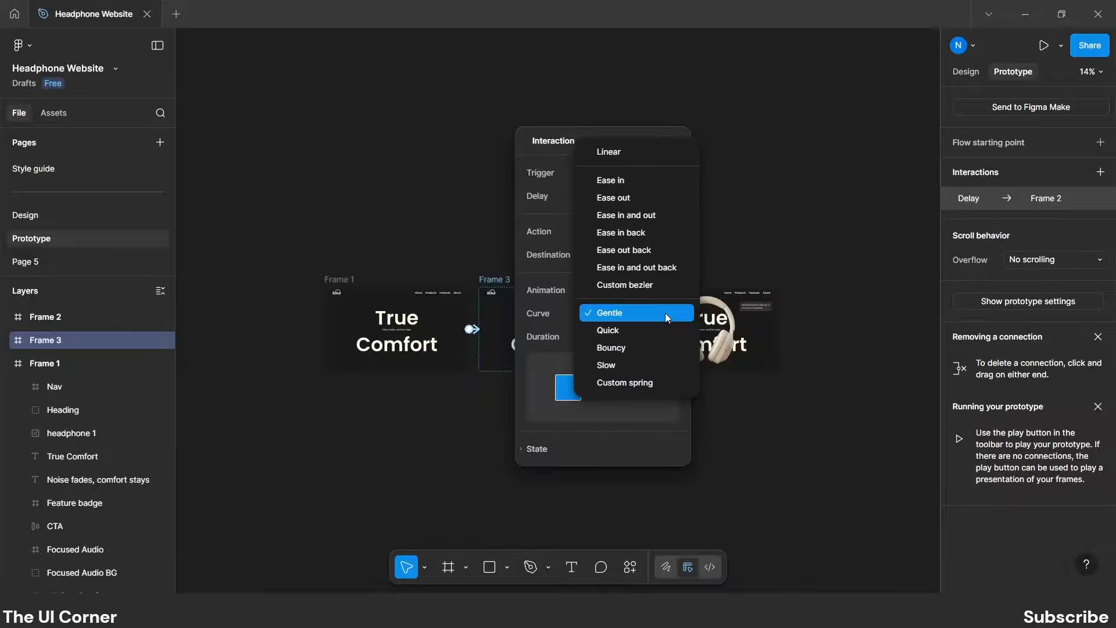
left_click(649, 218)
left_click(629, 337)
type("1000")
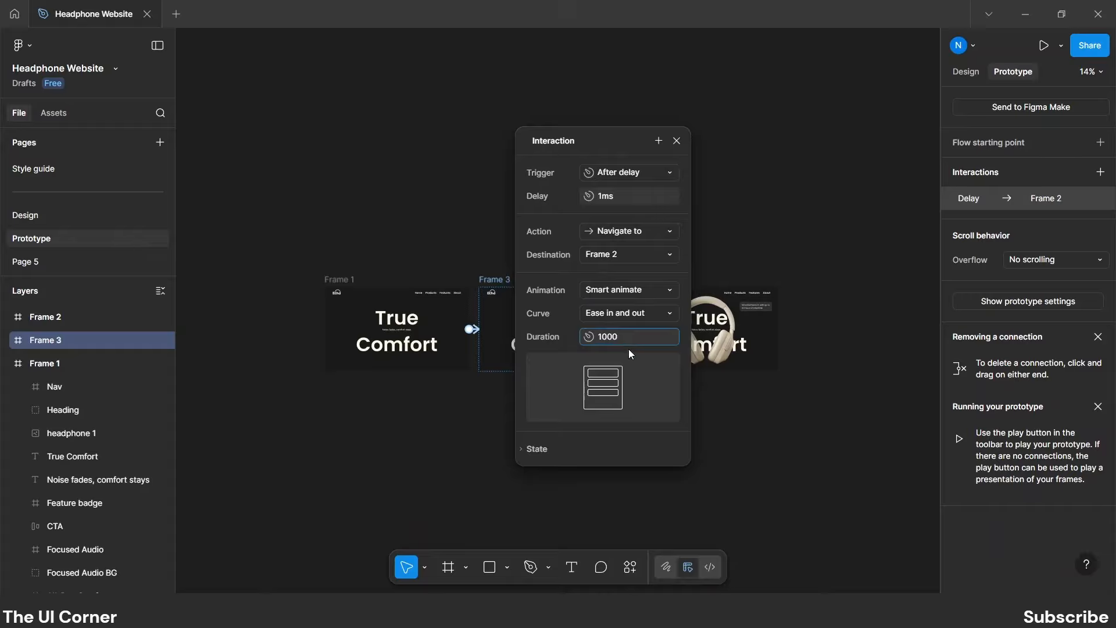
key("Return")
left_click(676, 141)
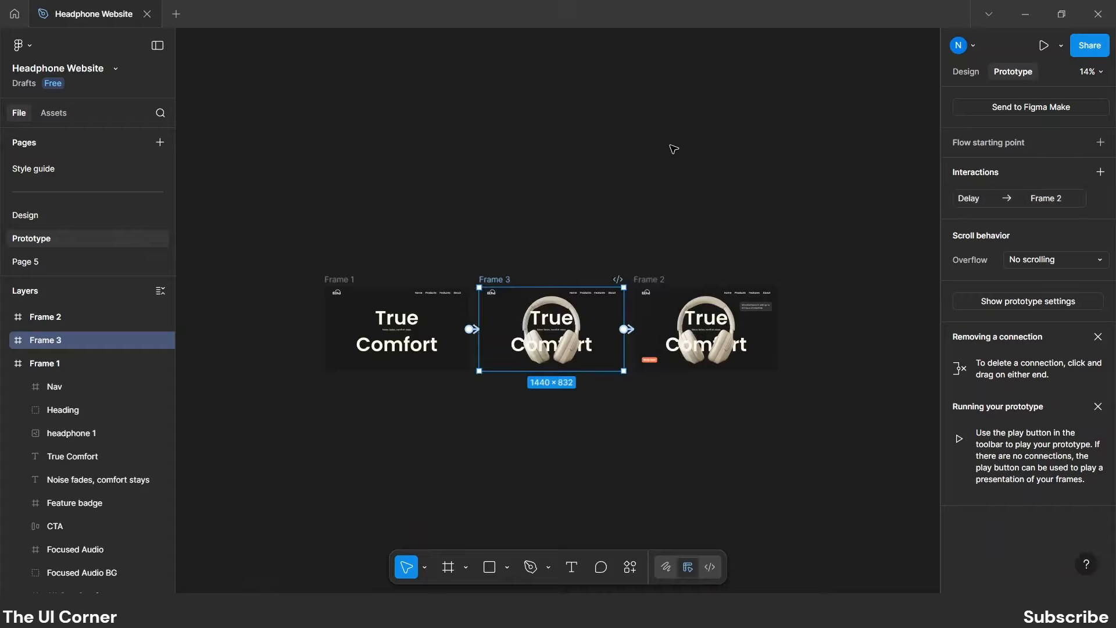
Preview the prototype from Frame 1 in an enlarged preview window, replay it once and close the preview.
left_click(340, 278)
left_click(1060, 47)
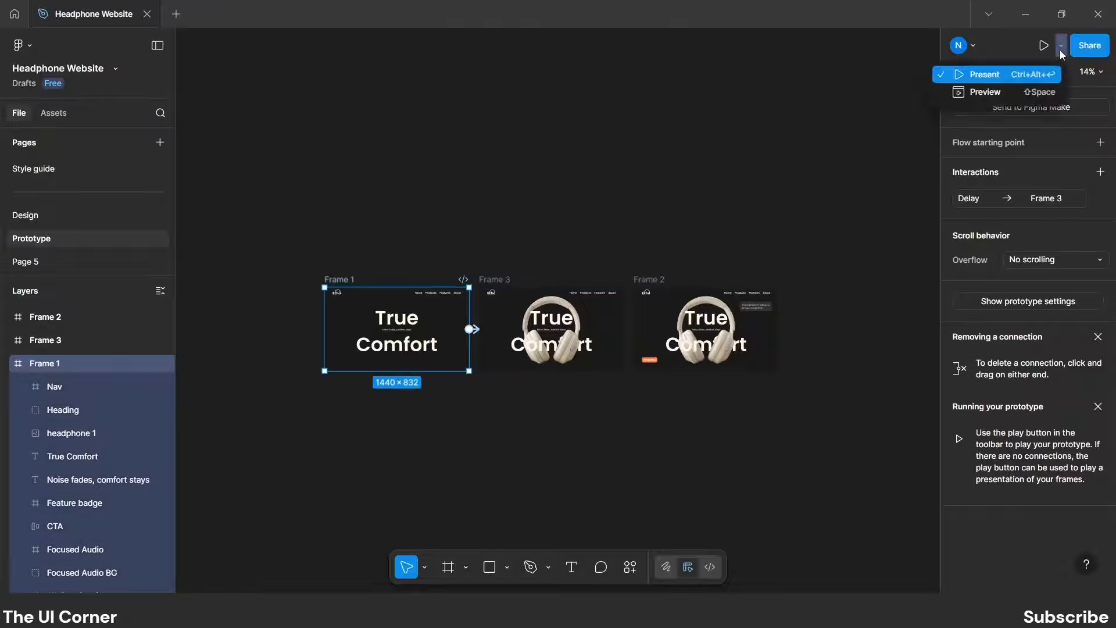
left_click(1010, 93)
left_click_drag(456, 109, 452, 82)
left_click_drag(641, 310, 834, 415)
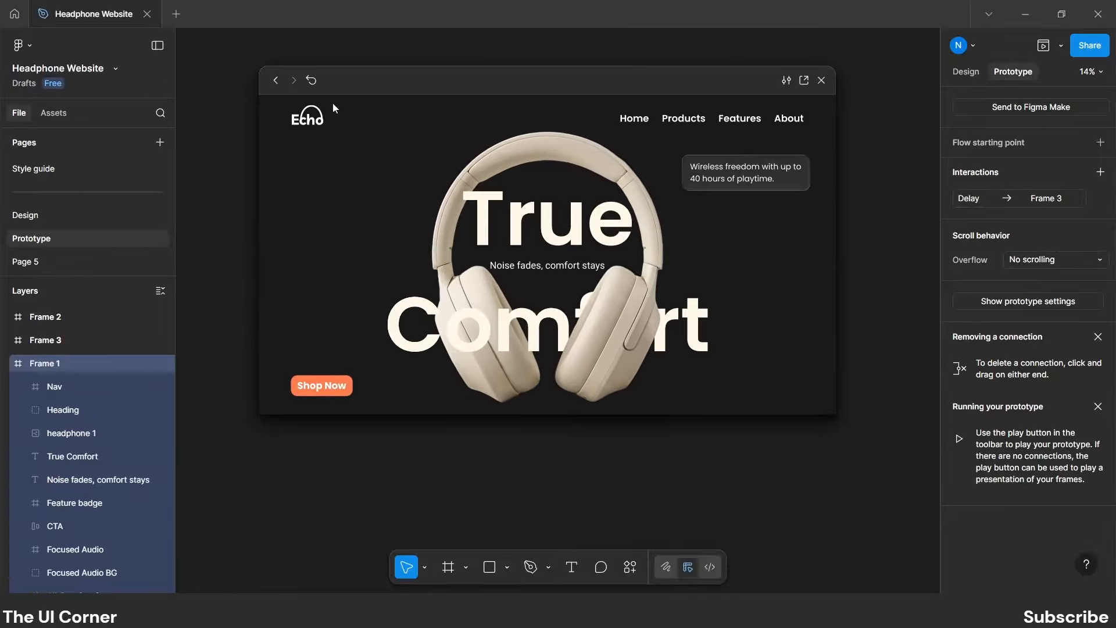
left_click(315, 82)
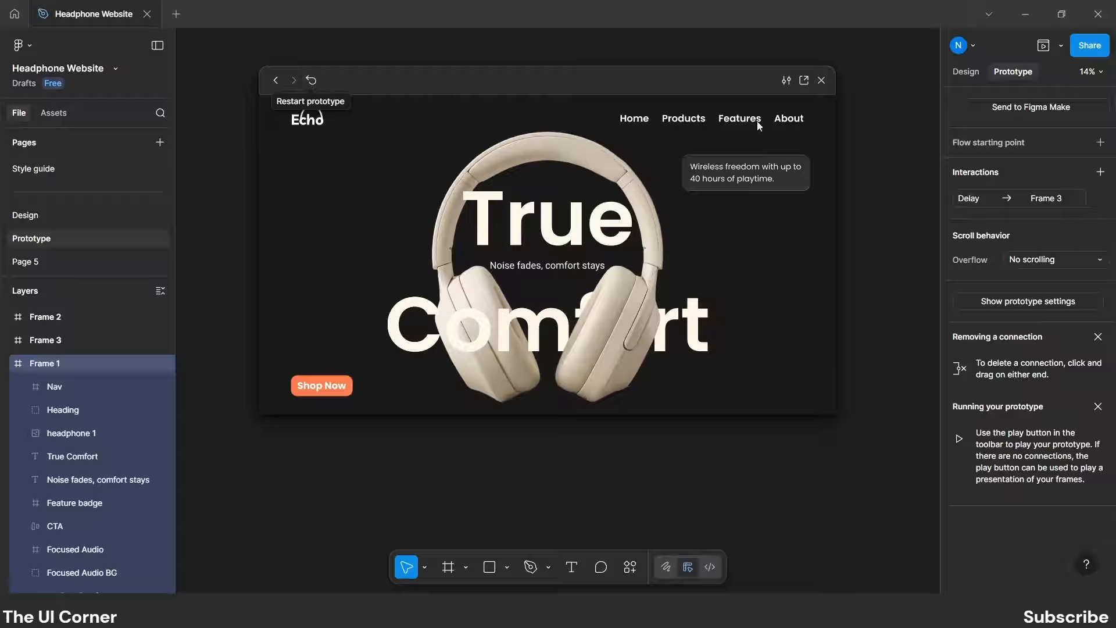
left_click(829, 81)
Duplicate Frame 2 and place the copy beside it, at X 4623 and Y 0.
scroll(508, 151, "right", 1)
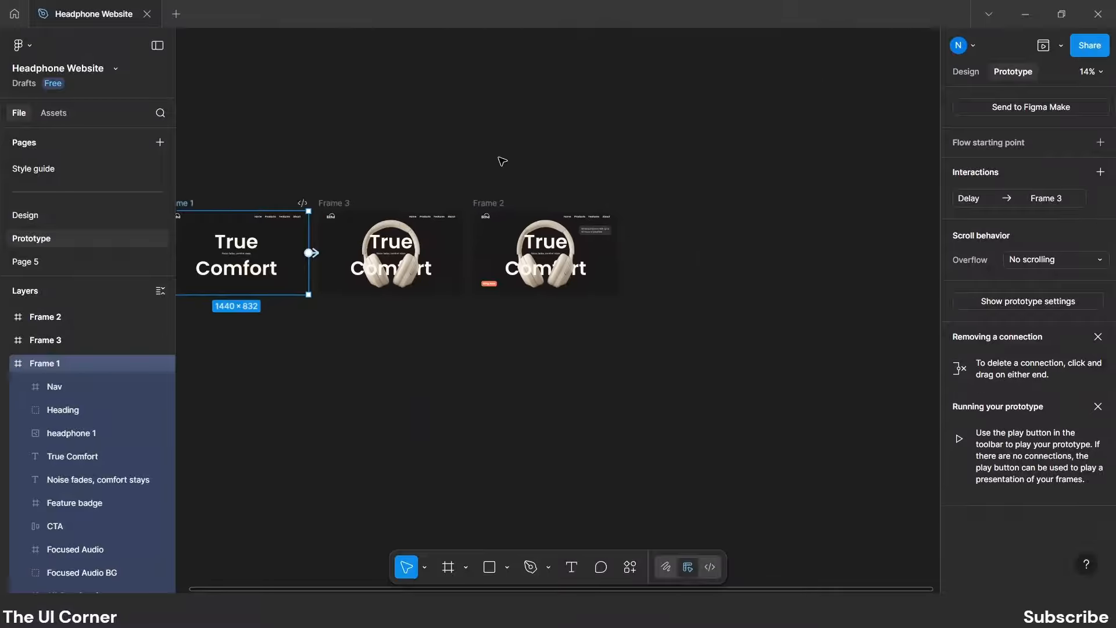
left_click(498, 163)
left_click(964, 71)
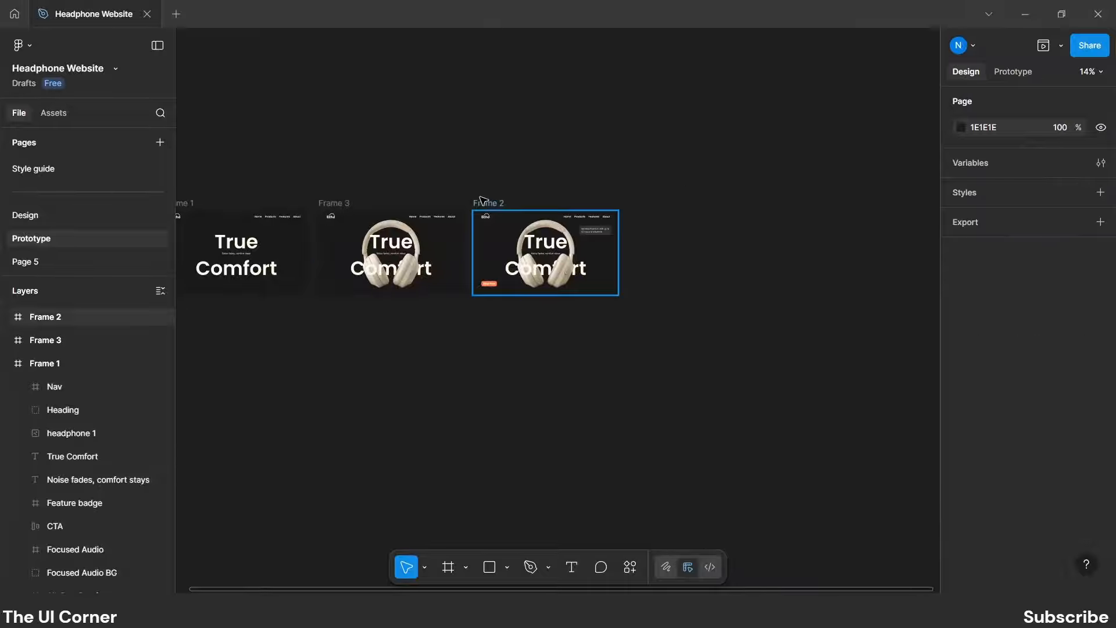
left_click(483, 203)
left_click_drag(485, 204, 640, 202)
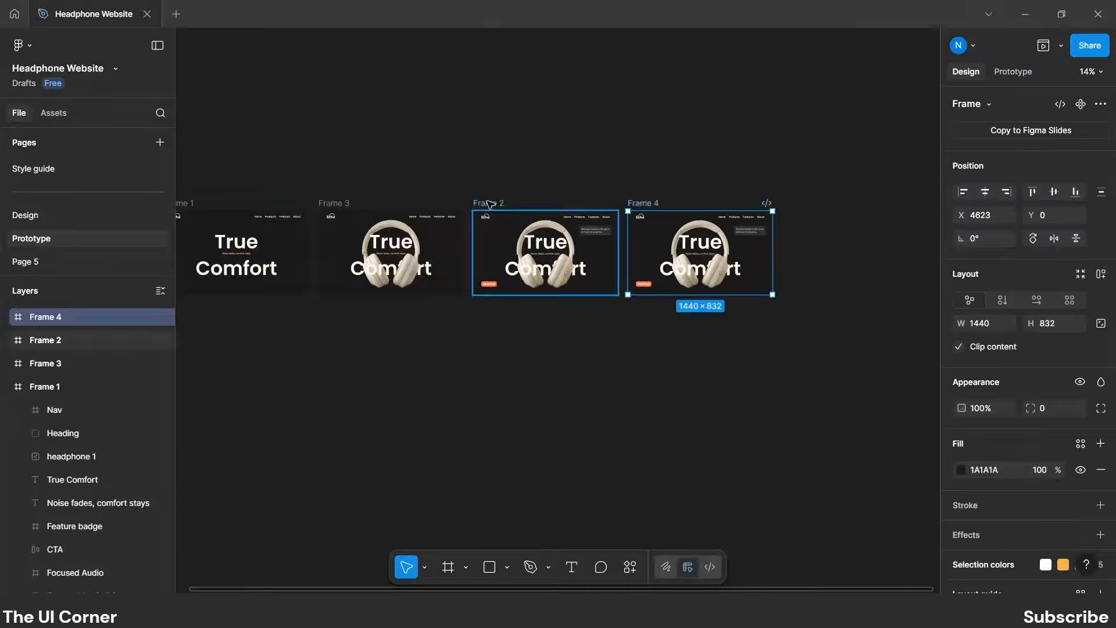
Extend Frame 2 downward to a height of 1651 so it includes the Focused Audio section.
left_click(564, 290)
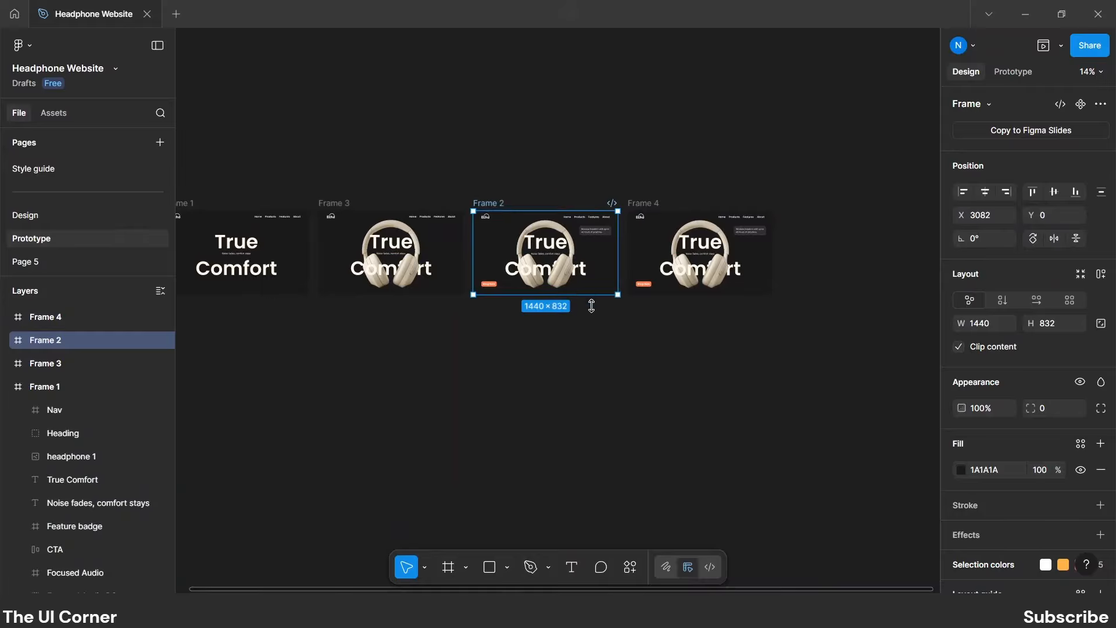
left_click_drag(591, 305, 591, 377)
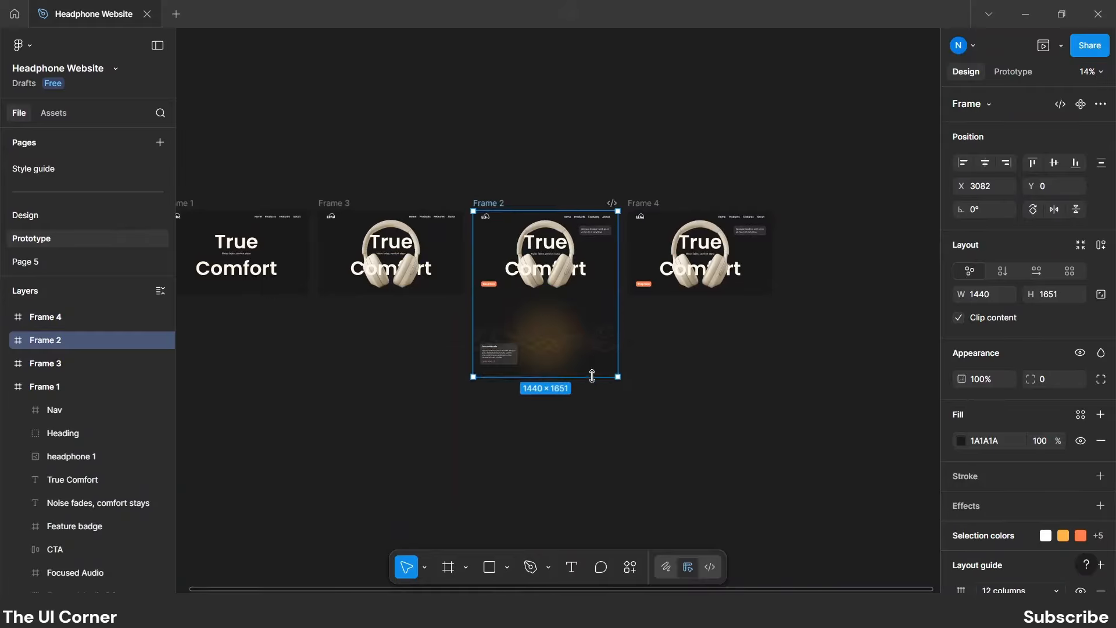
Set the opacity of the Focused Audio card in Frame 2 to 0%.
scroll(576, 370, "up", 5)
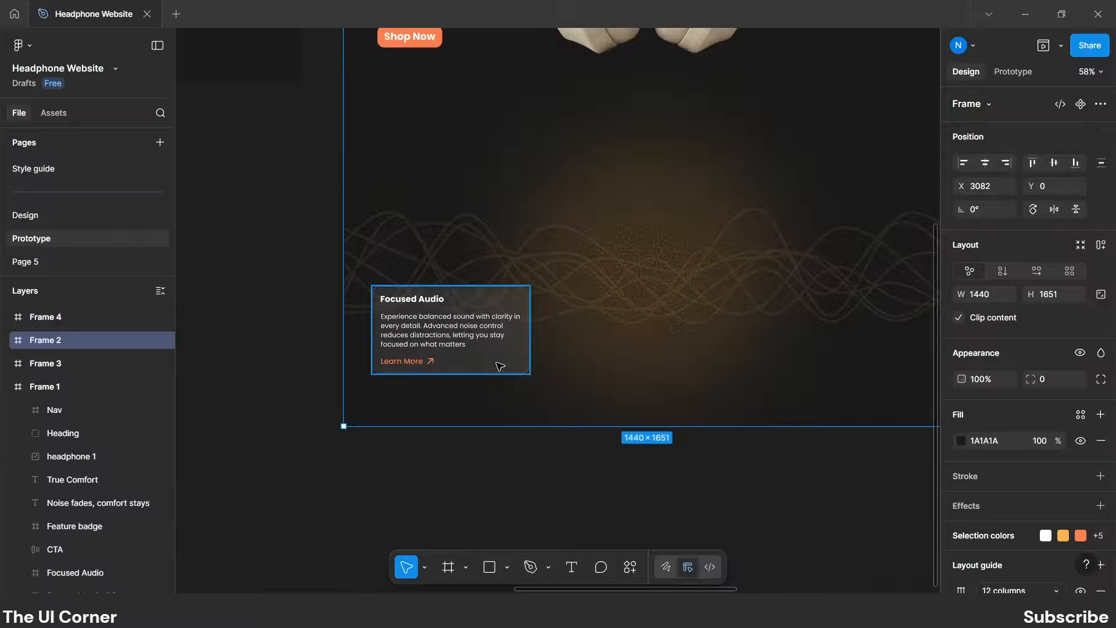
scroll(459, 365, "down", 2)
left_click(461, 363)
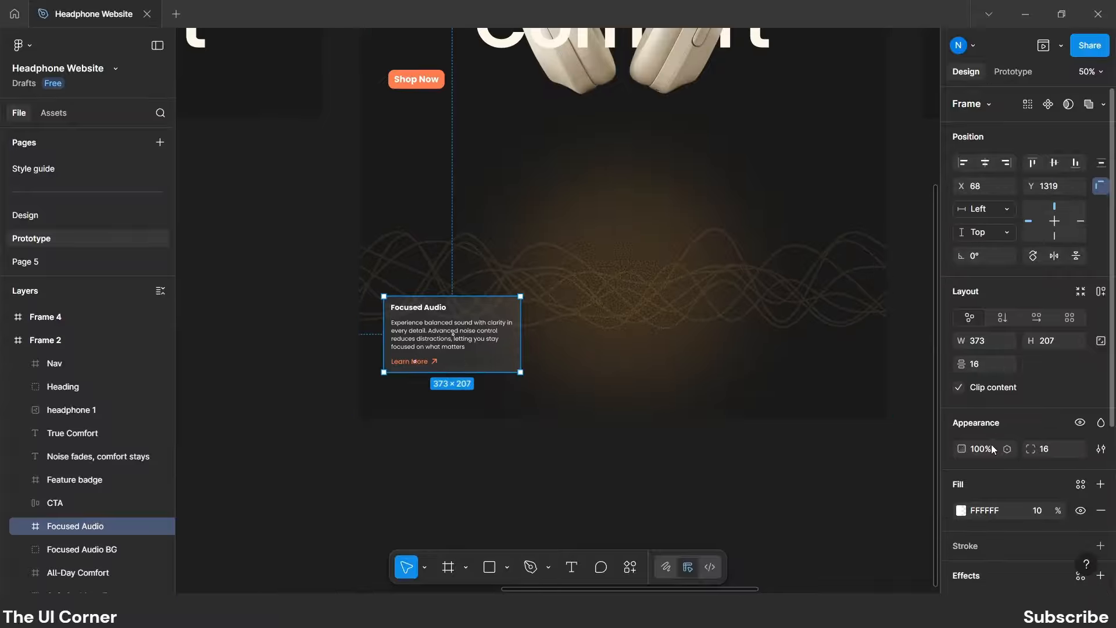
left_click(992, 449)
type("0")
key("Return")
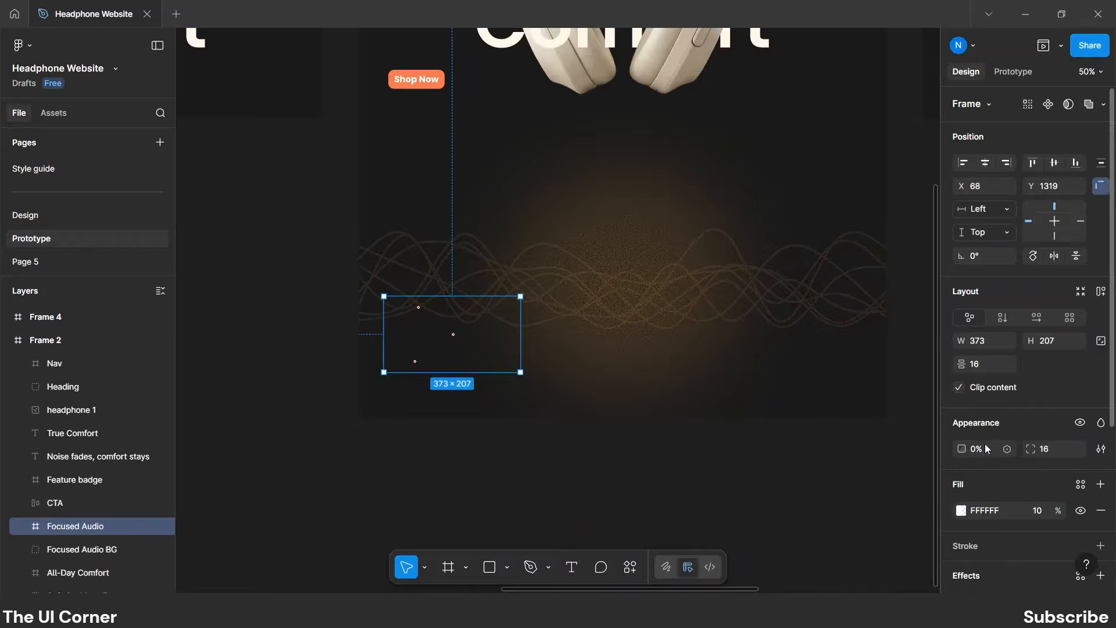
Narrow the Wave graphic in Frame 2's Focused Audio background to a width of 130, keeping its left edge fixed, and make it fully transparent.
left_click(656, 299)
scroll(116, 494, "down", 3)
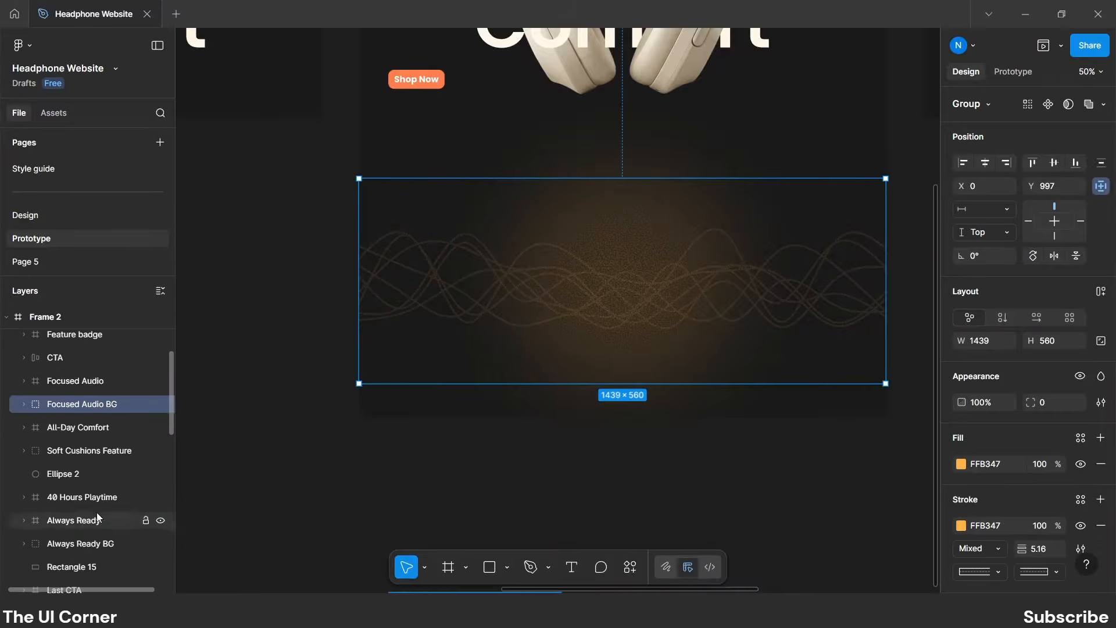
left_click(23, 404)
left_click(74, 450)
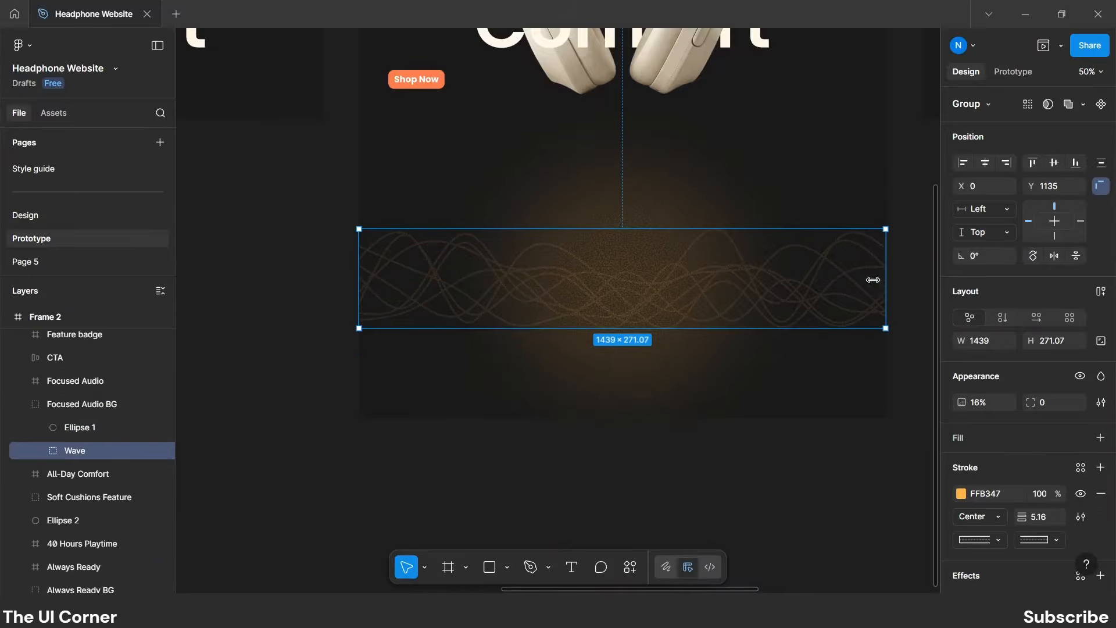
left_click_drag(873, 280, 407, 315)
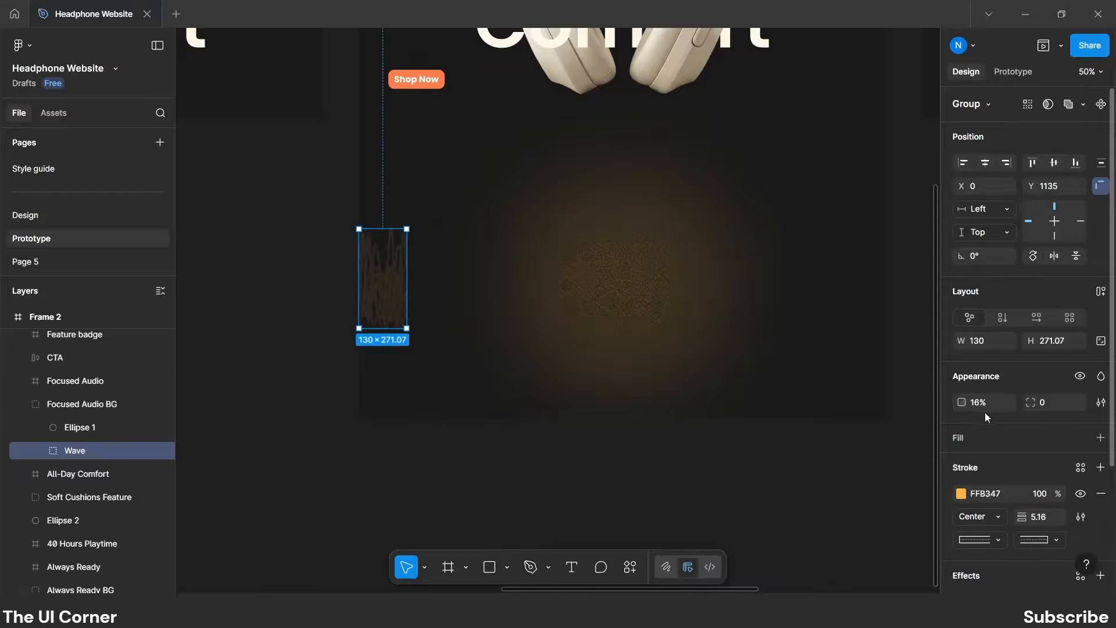
left_click(394, 496)
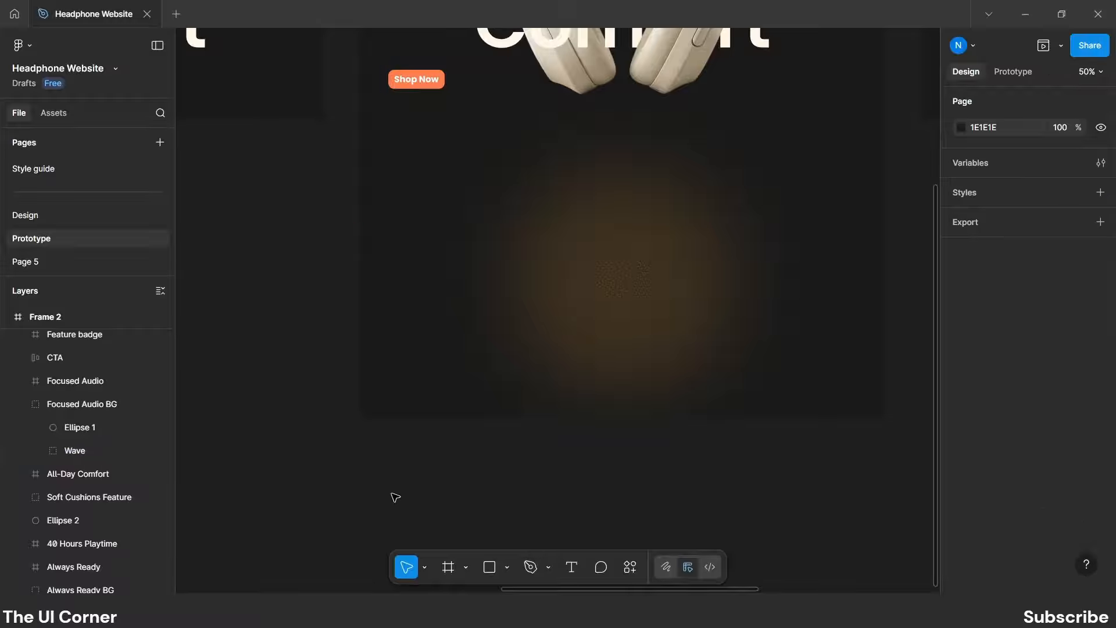
Shorten Frame 2 back to a height of 832 so only the hero section shows.
scroll(393, 499, "down", 5)
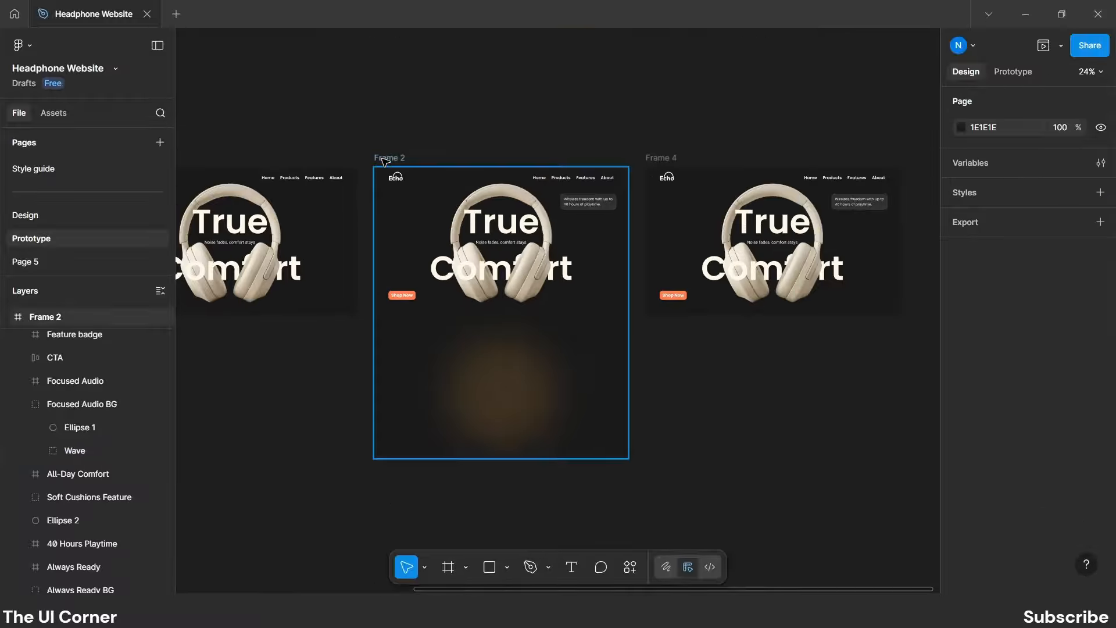
left_click(562, 448)
left_click_drag(565, 440, 569, 313)
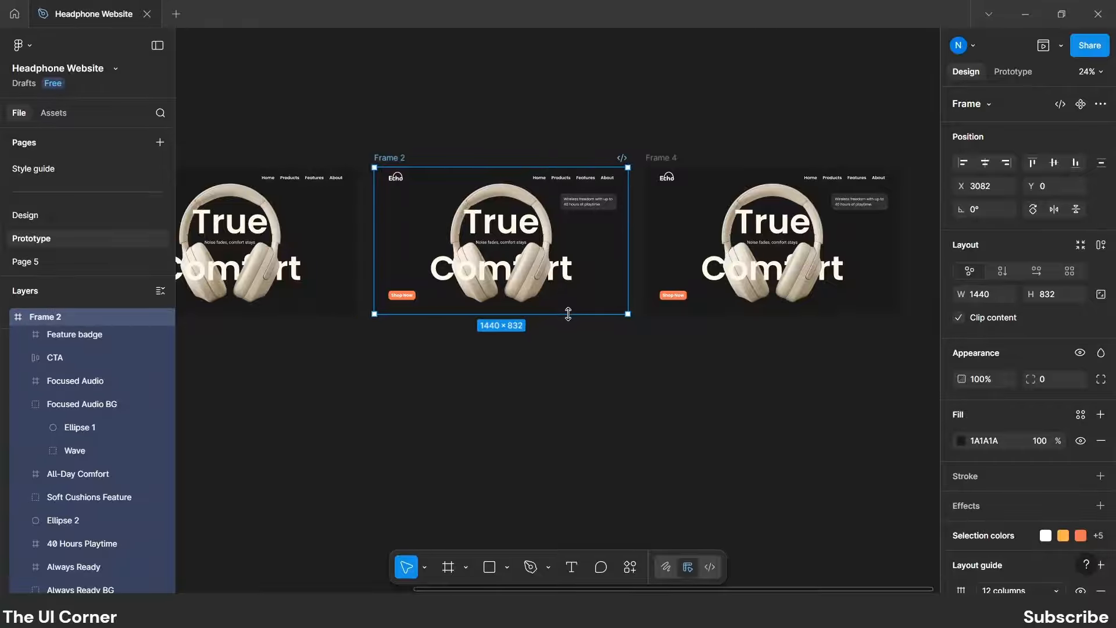
left_click(573, 373)
Extend Frame 4 downward to a height of 1802 so it includes the Focused Audio section.
left_click_drag(783, 376, 638, 378)
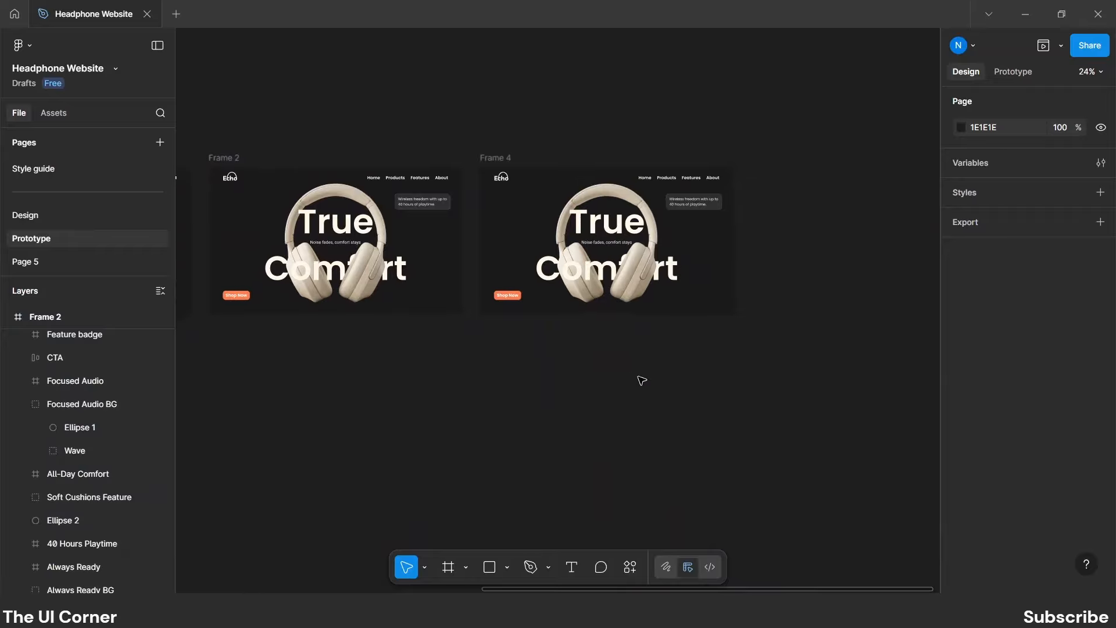
left_click(495, 156)
left_click_drag(703, 314, 713, 484)
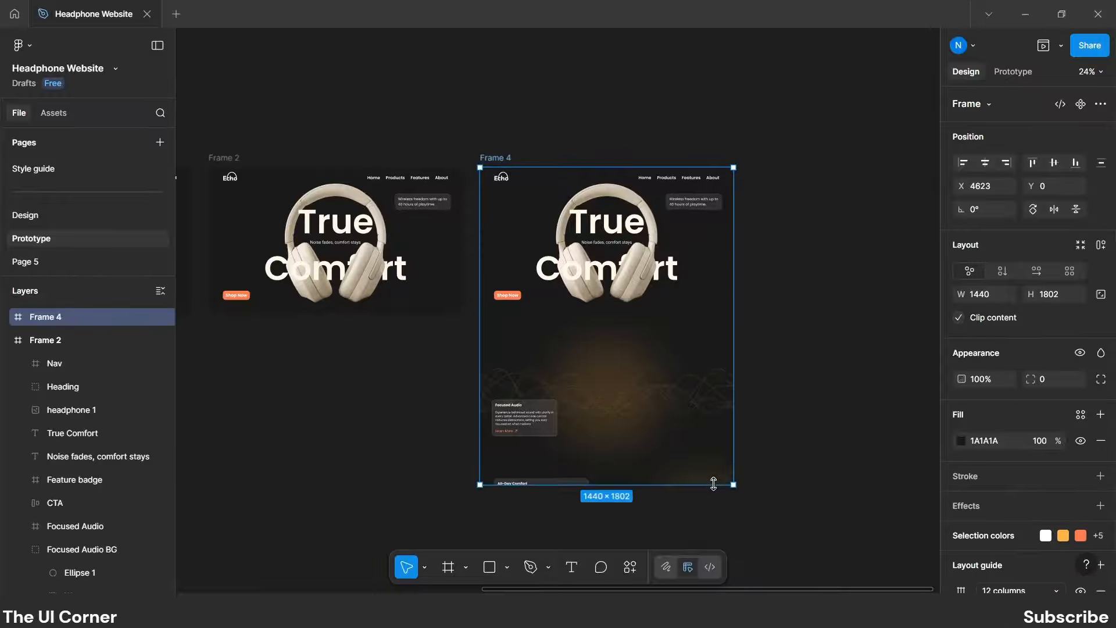
Move Frame 4's headphone image down over the Focused Audio glow, shrink it to 555 × 562 and center it horizontally.
left_click(621, 297)
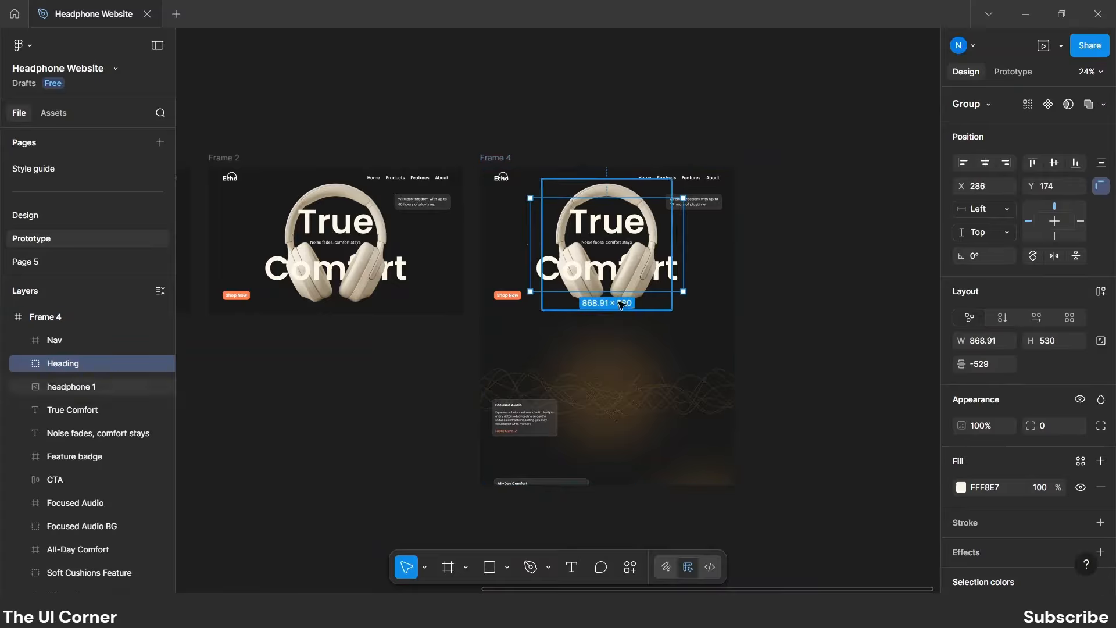
left_click(622, 305)
left_click_drag(622, 305, 625, 437)
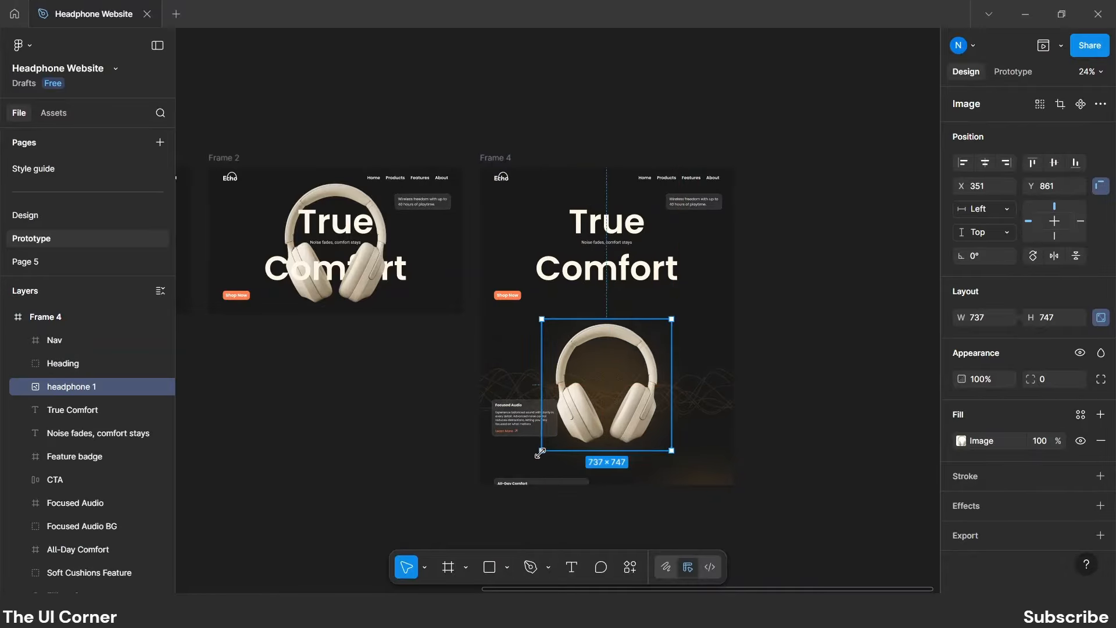
left_click_drag(541, 451, 588, 425)
left_click(984, 163)
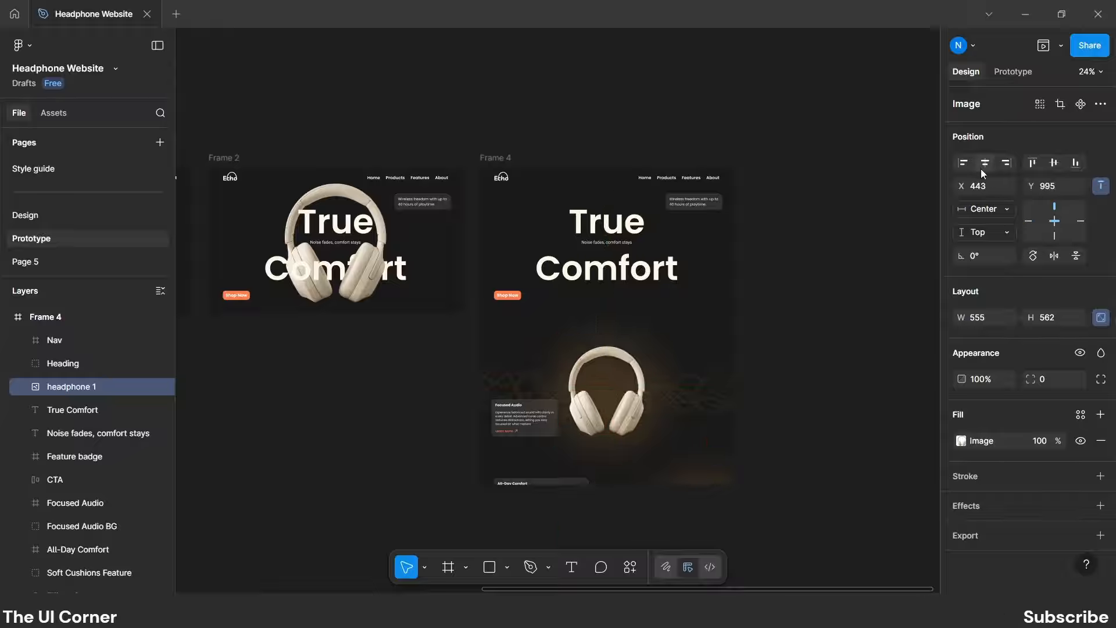
Shorten Frame 4 from its lower edge to a height of 832.
left_click(495, 158)
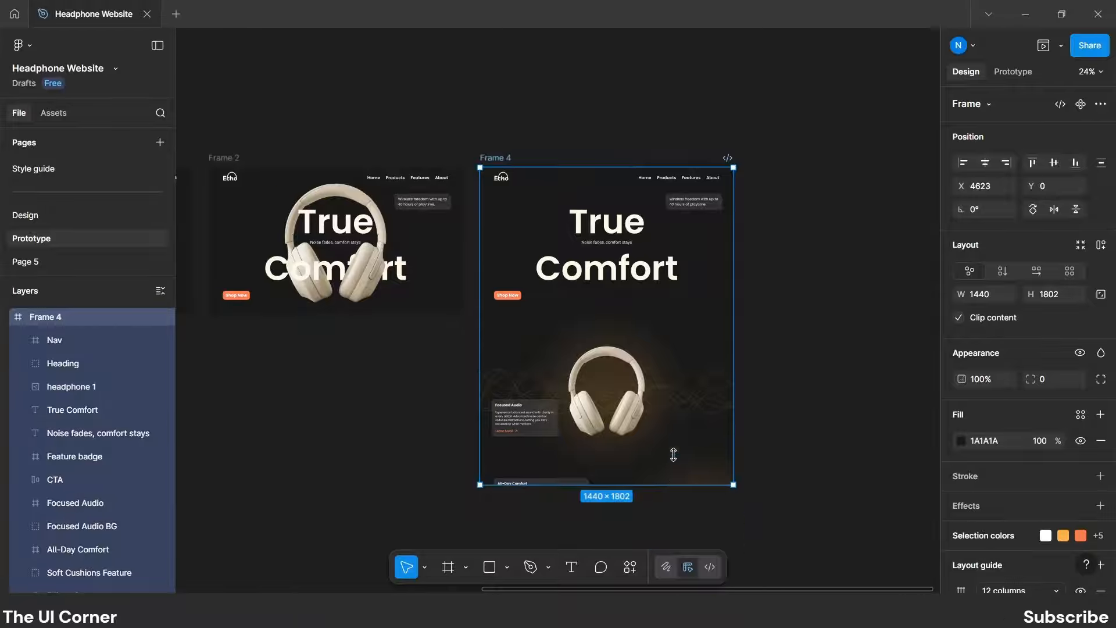
left_click_drag(673, 454, 694, 312)
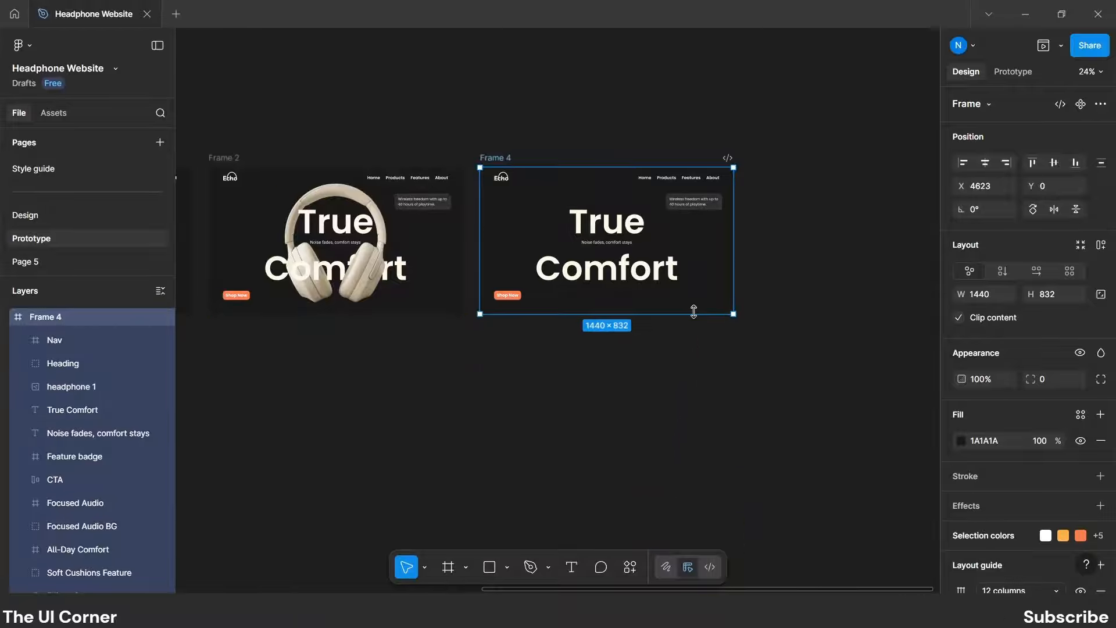
Shift all layers inside Frame 4 upward together until the Focused Audio section fills the frame and the headphone image sits at Y 139.
left_click(655, 285)
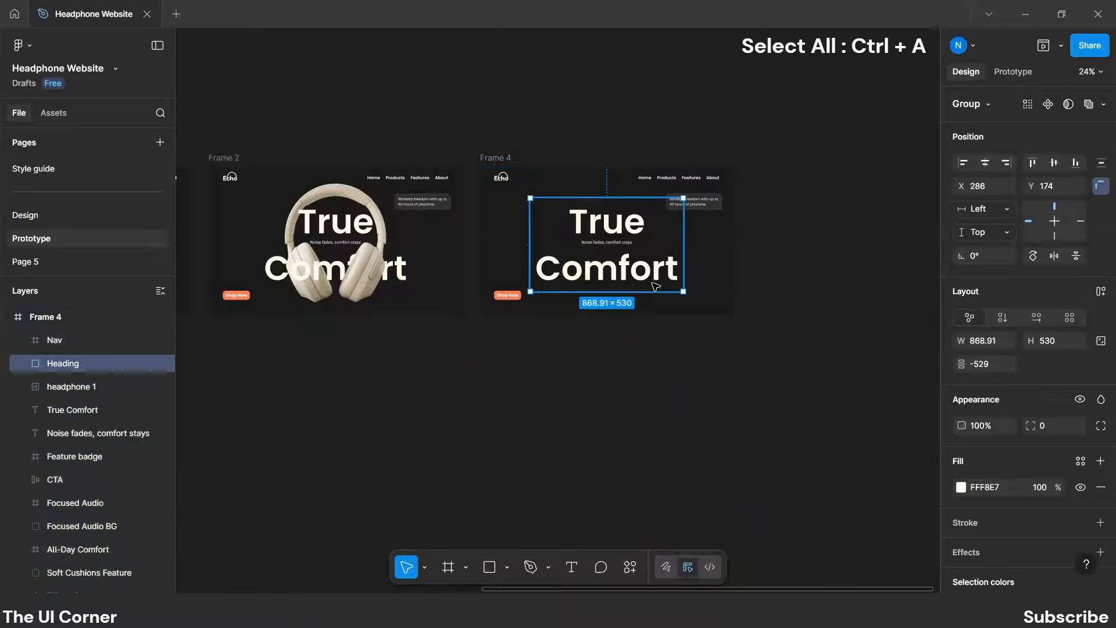
key("ctrl+a")
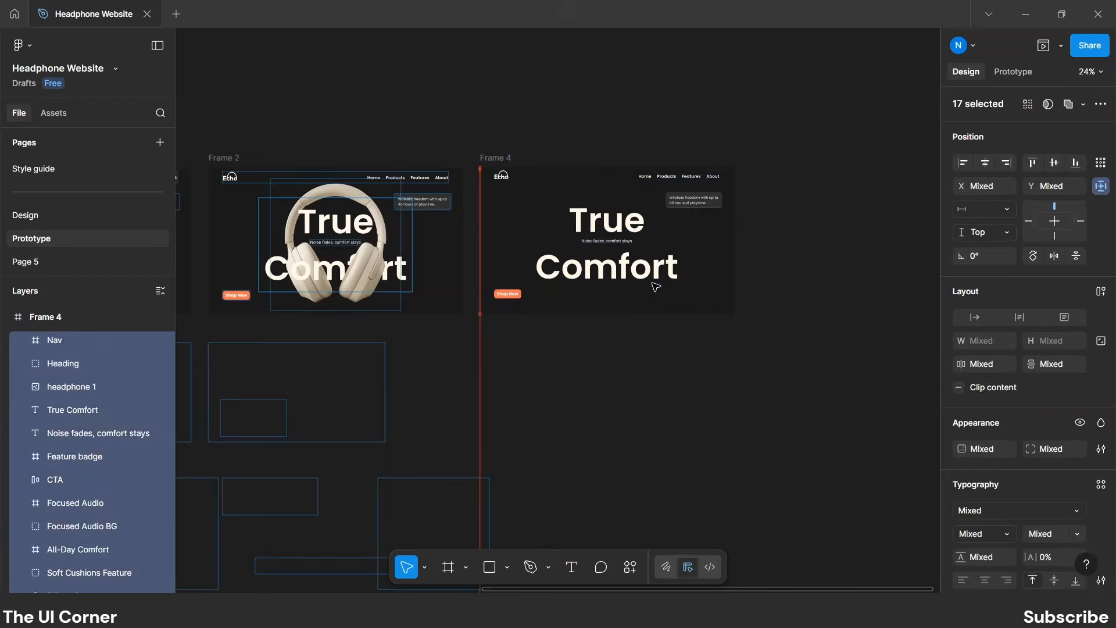
key("shift+Up")
key("shift+Up")
key("shift+Up")
key("shift+Up")
key("shift+Up")
key("shift+Up")
key("shift+Up")
key("shift+Up")
key("shift+Up")
key("shift+Up")
key("shift+Up")
key("shift+Up")
key("shift+Up")
key("shift+Up")
key("shift+Up")
key("shift+Up")
key("shift+Up")
key("shift+Up")
key("shift+Up")
key("shift+Up")
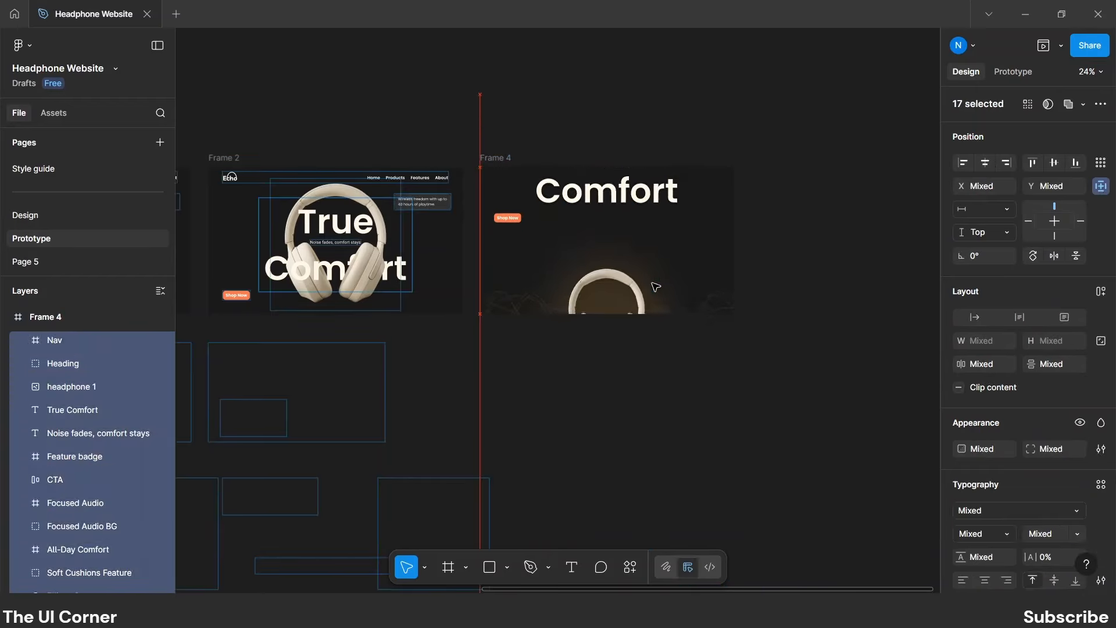
key("shift+Up")
key("shift+Up")
key("shift+Up")
key("shift+Up")
key("shift+Up")
key("shift+Up")
key("shift+Up")
key("shift+Up")
key("shift+Up")
key("shift+Up")
key("shift+Up")
key("shift+Up")
key("shift+Up")
key("shift+Up")
key("shift+Up")
key("shift+Up")
key("shift+Up")
key("shift+Up")
key("shift+Up")
key("shift+Up")
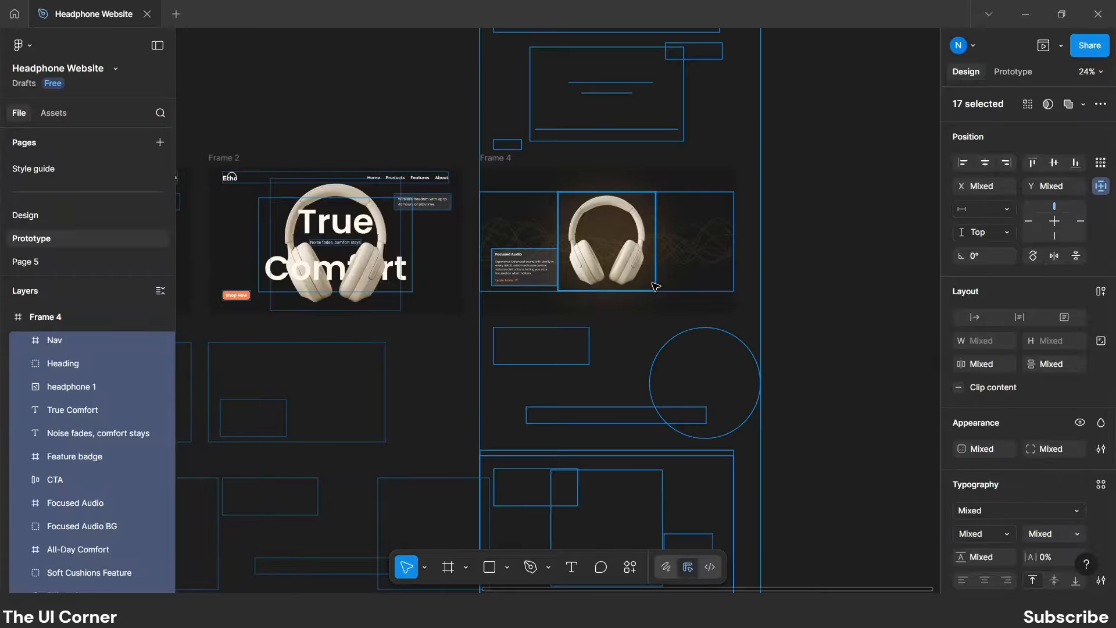
left_click(802, 284)
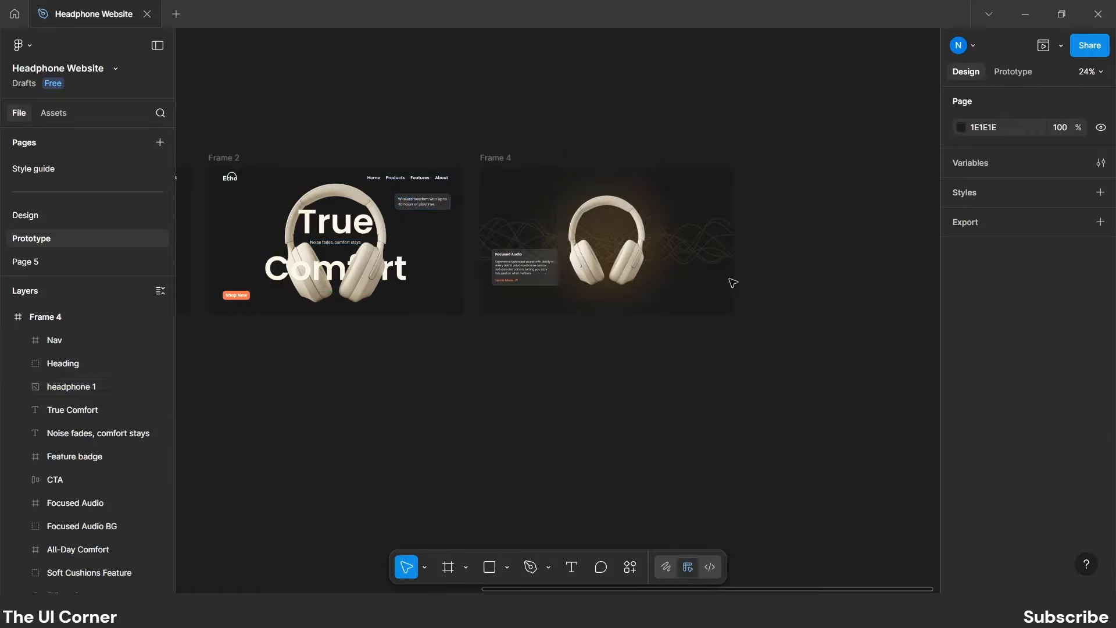
Center the headphone image vertically within Frame 4.
left_click(616, 274)
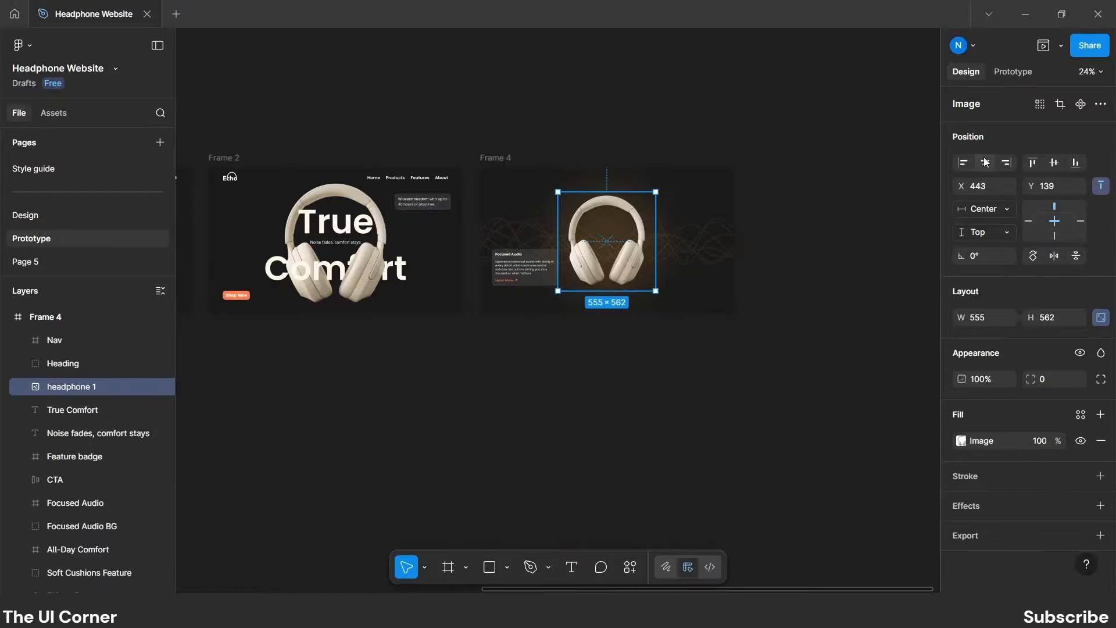
left_click(1054, 162)
left_click(567, 398)
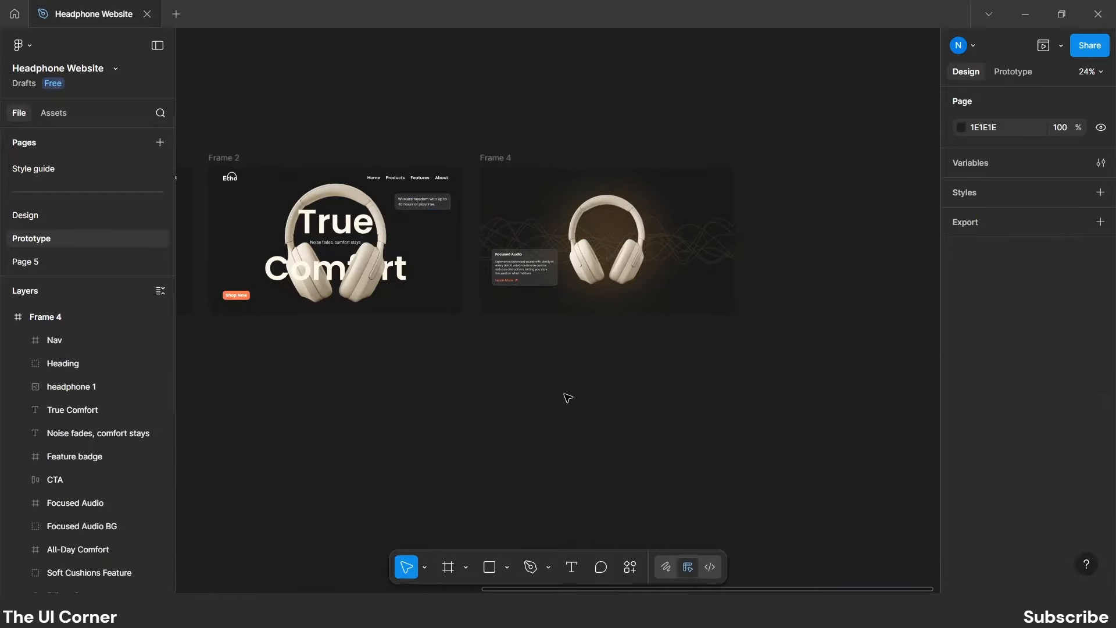
Connect Frame 2 to Frame 4 with a prototype interaction.
scroll(584, 395, "down", 4)
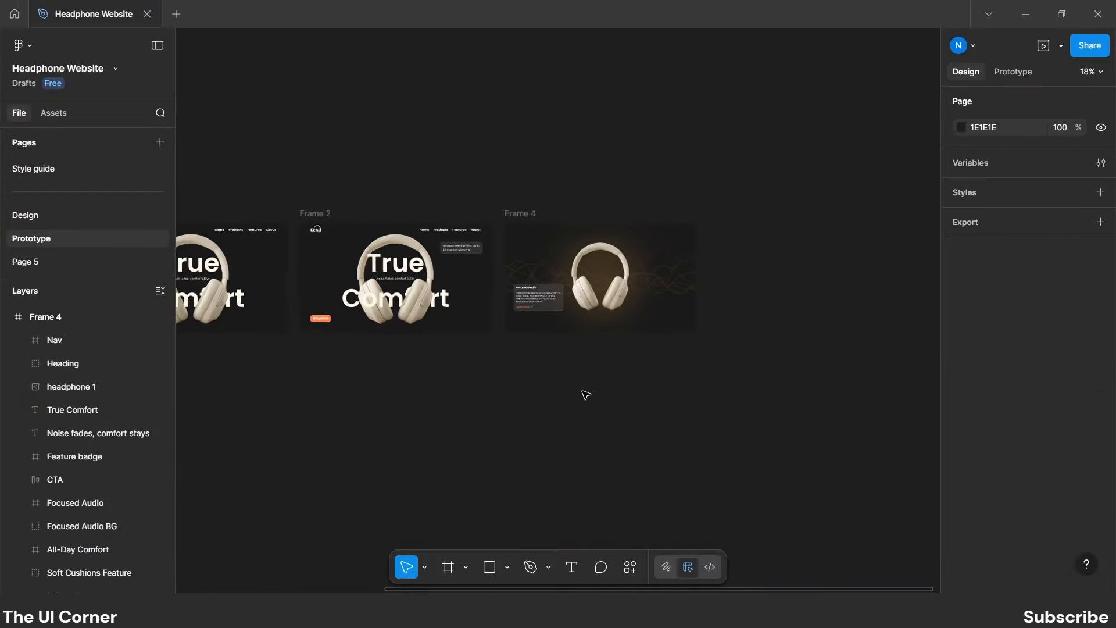
left_click(1011, 72)
left_click(360, 235)
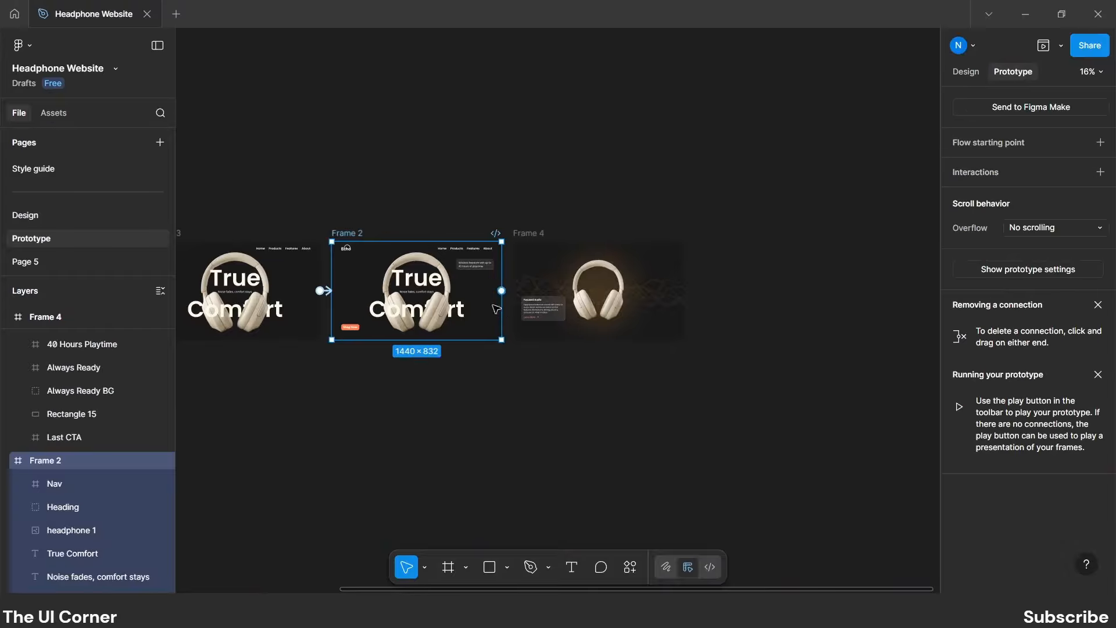
left_click_drag(503, 291, 593, 291)
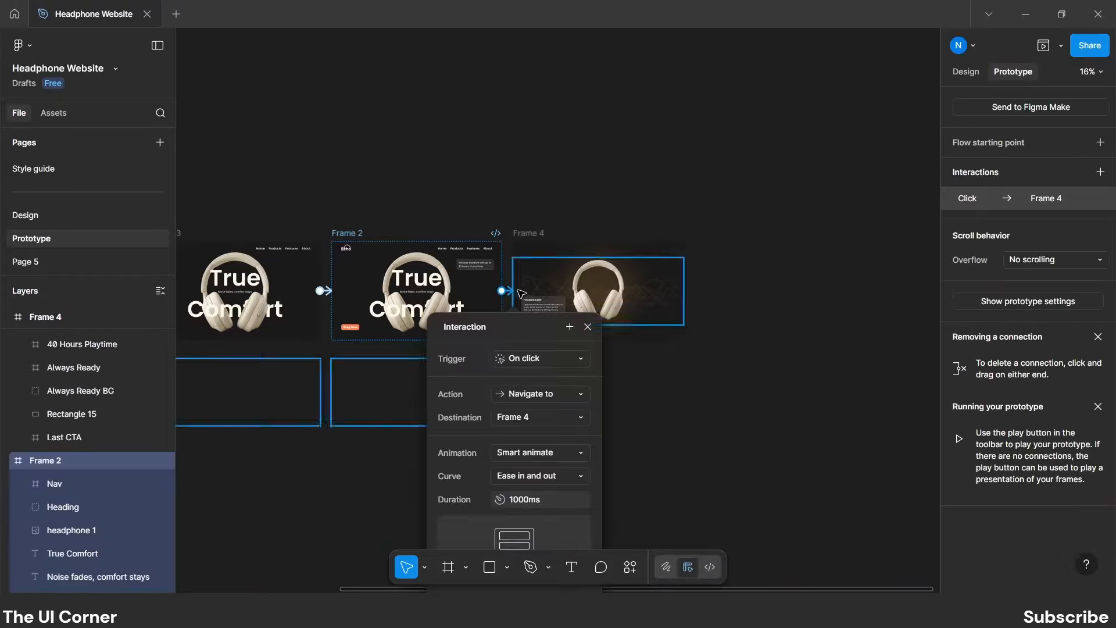
Set the Frame 2 to Frame 4 interaction to trigger on drag with a Smart animate duration of 2000 ms.
left_click_drag(518, 319, 523, 166)
left_click(528, 162)
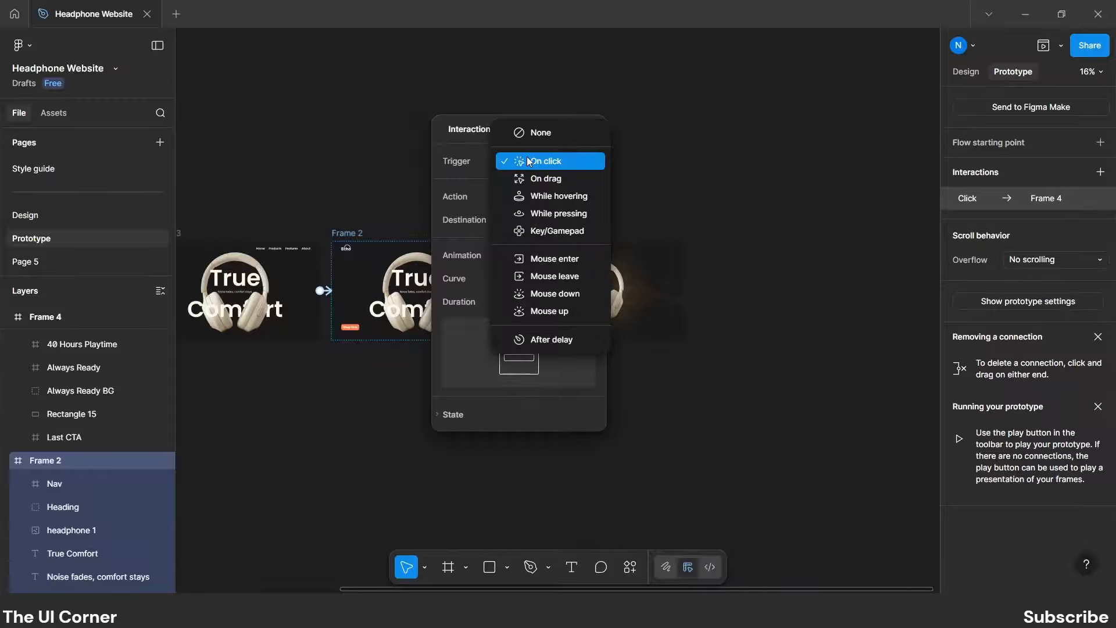
left_click(534, 176)
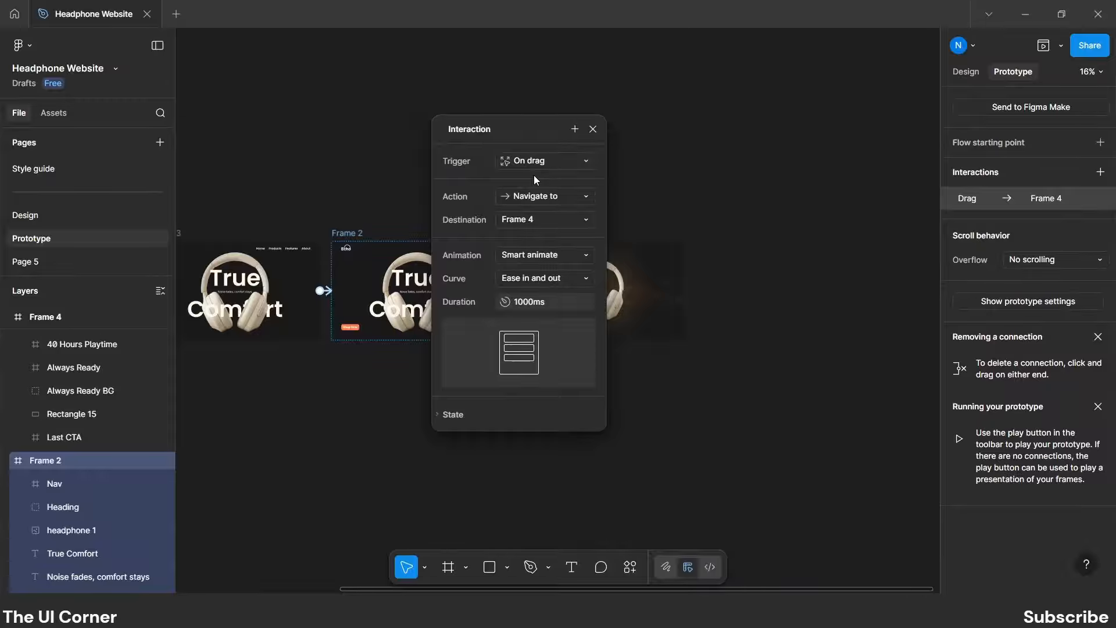
left_click(540, 301)
type("2000")
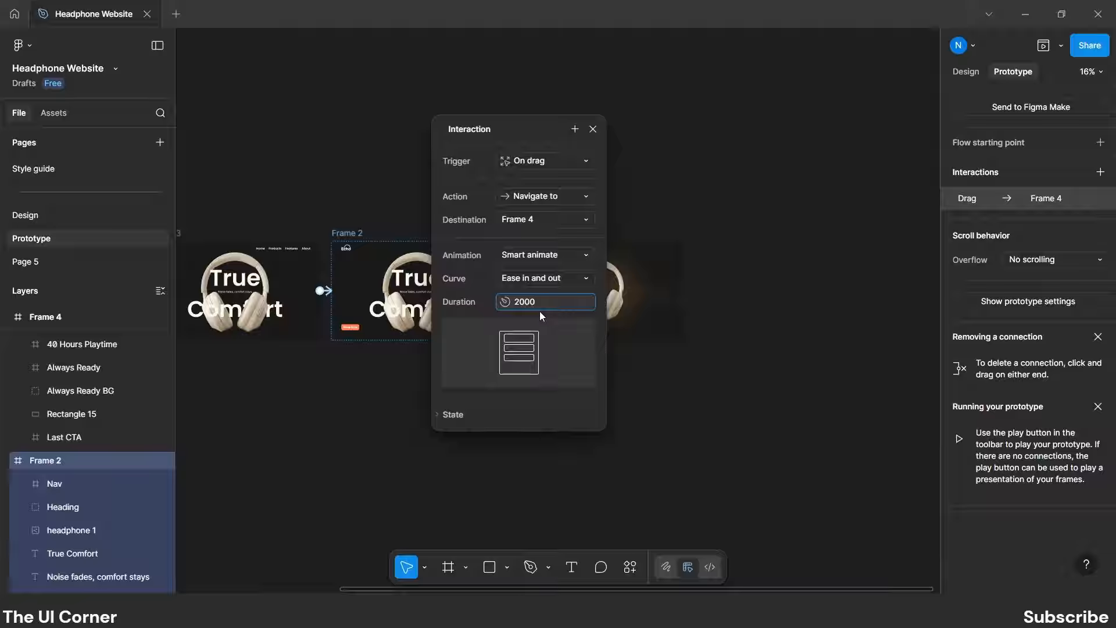
key("Return")
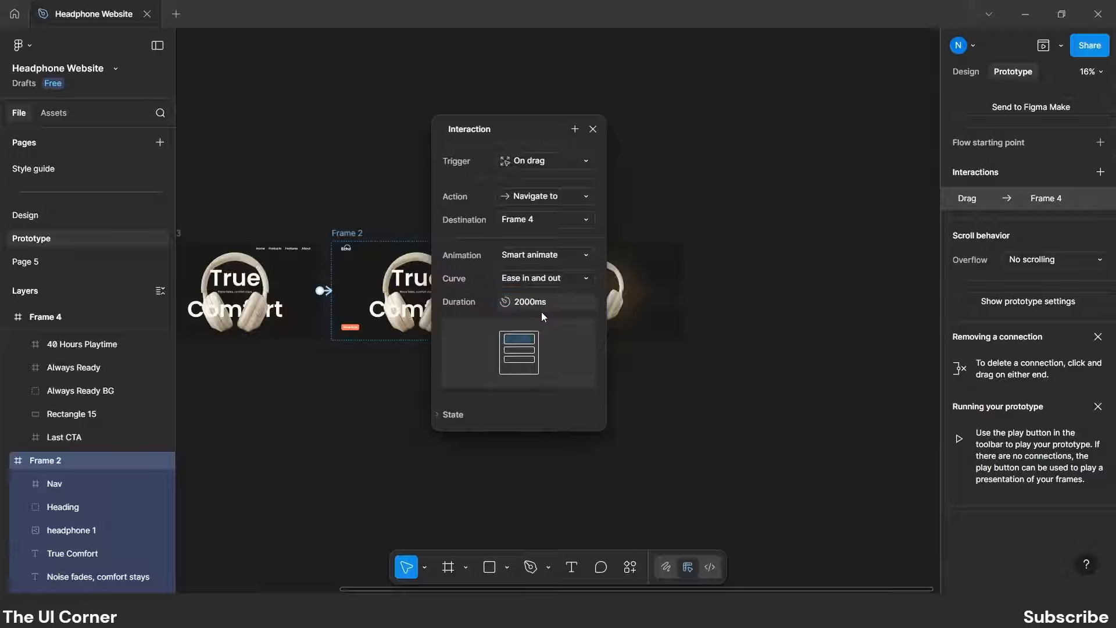
left_click(470, 186)
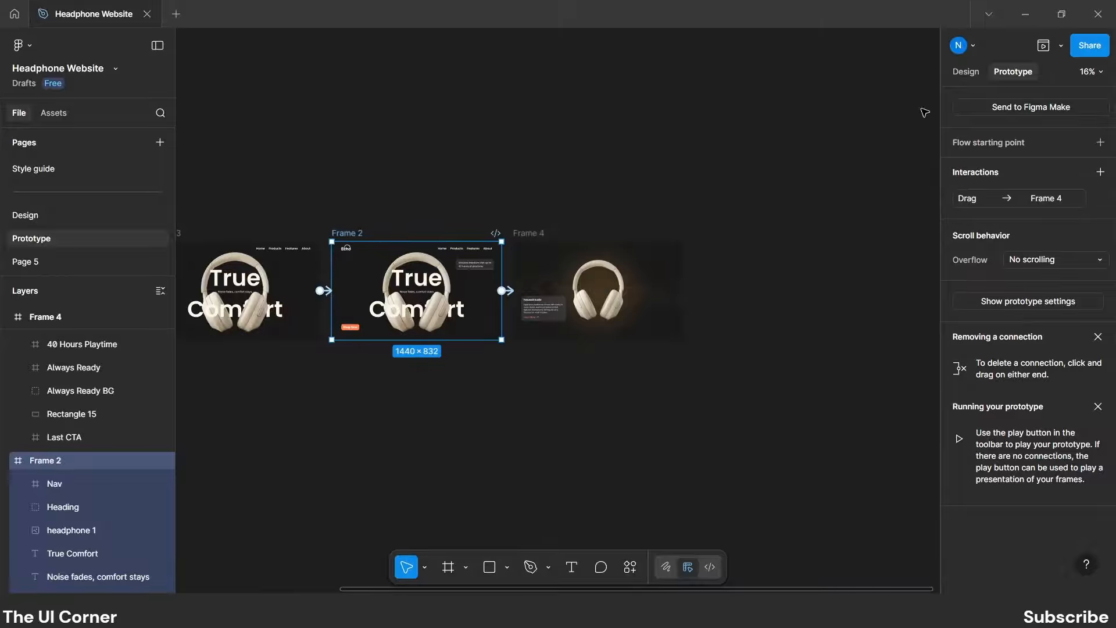
Preview the drag transition from Frame 2 to Frame 4 in an enlarged preview window, replay it once and close the preview.
left_click(1043, 45)
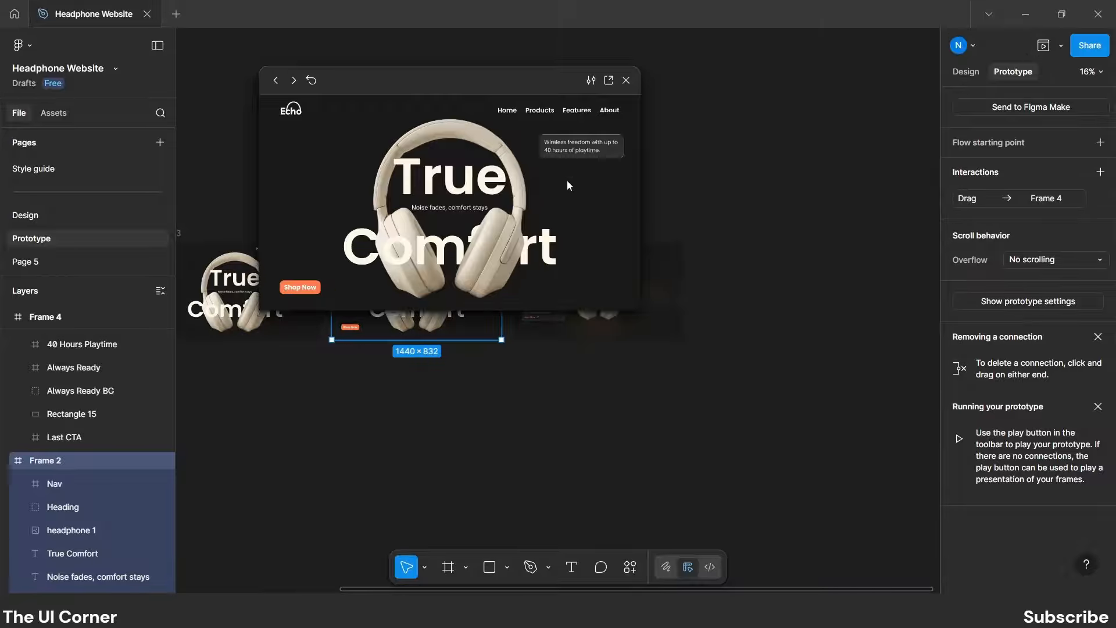
left_click_drag(476, 74, 471, 64)
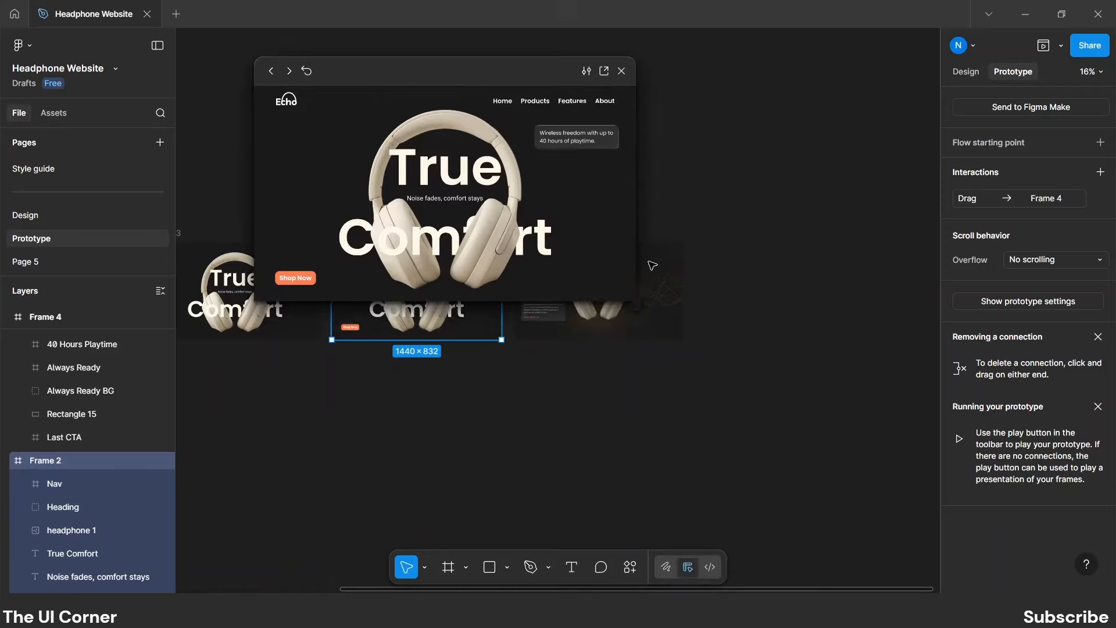
left_click_drag(634, 303, 745, 415)
left_click_drag(604, 358, 597, 299)
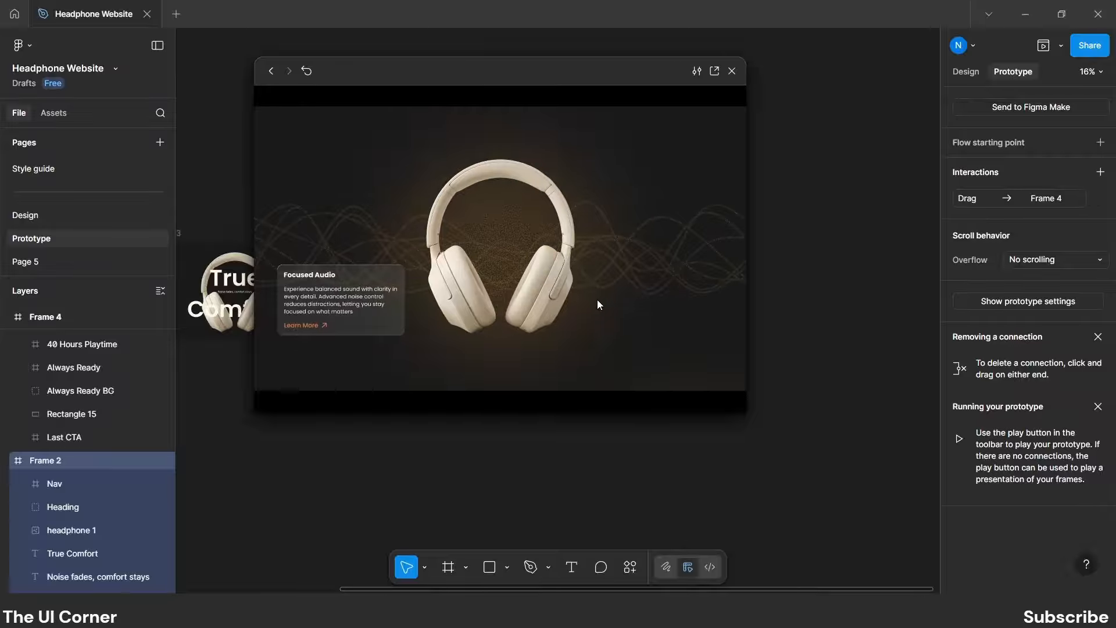
left_click(307, 71)
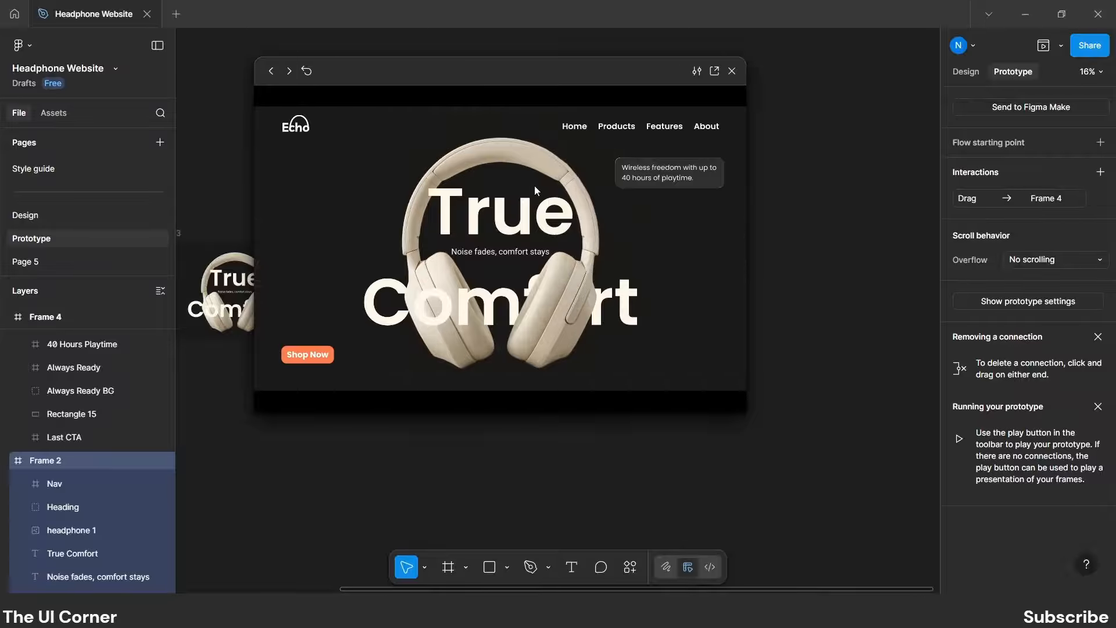
left_click_drag(546, 295, 549, 186)
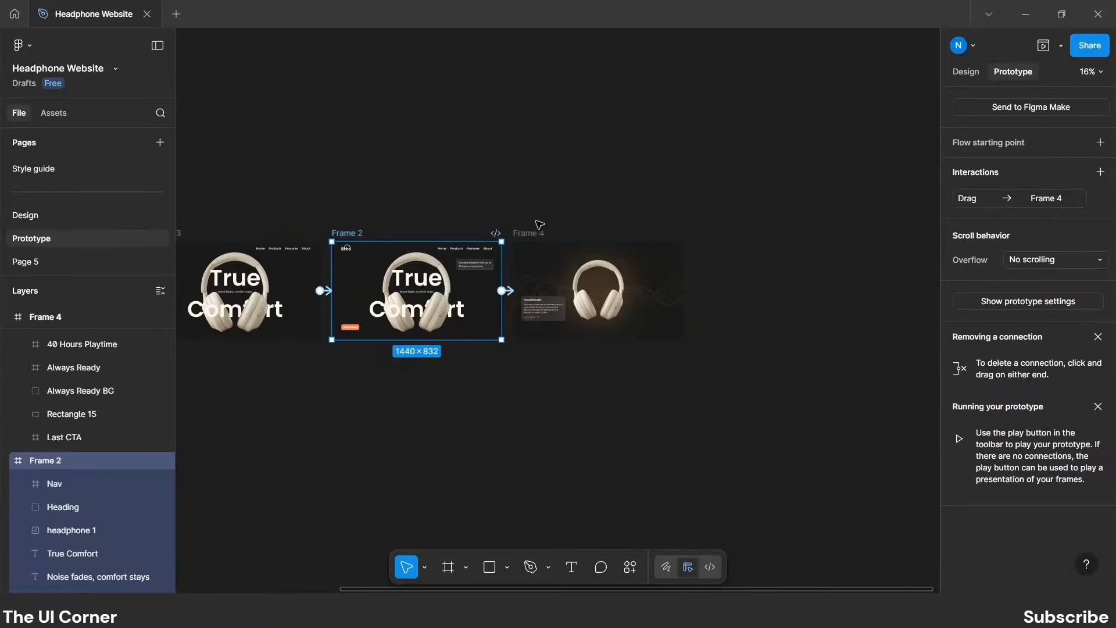
Duplicate Frame 4 and place the copy beside it, at X 6164 and Y 0.
left_click(530, 234)
left_click(965, 72)
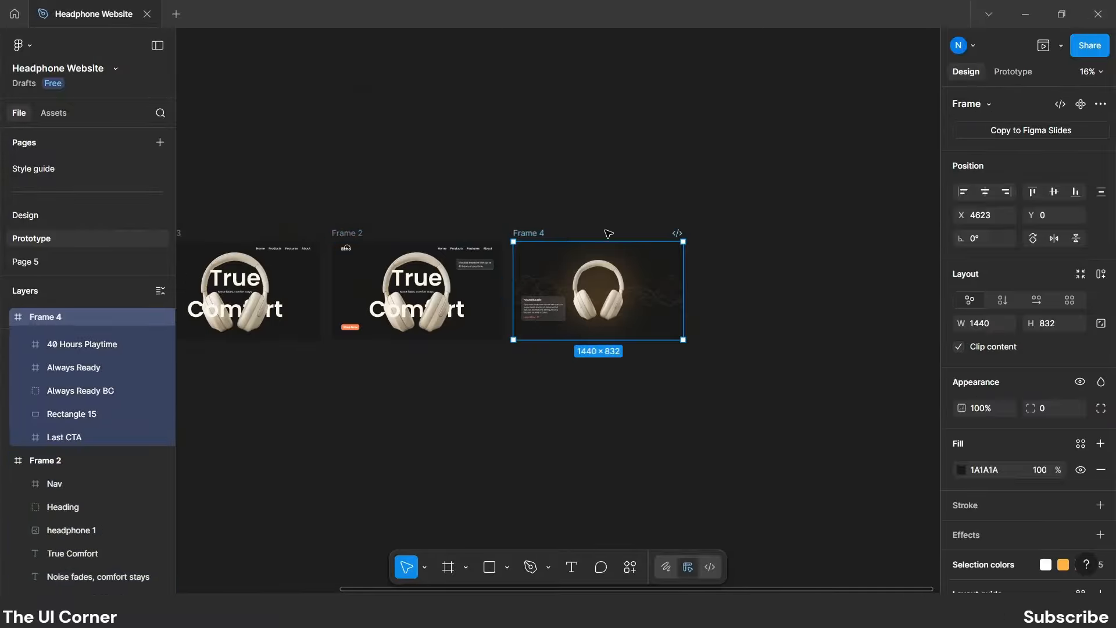
left_click_drag(532, 227, 714, 230)
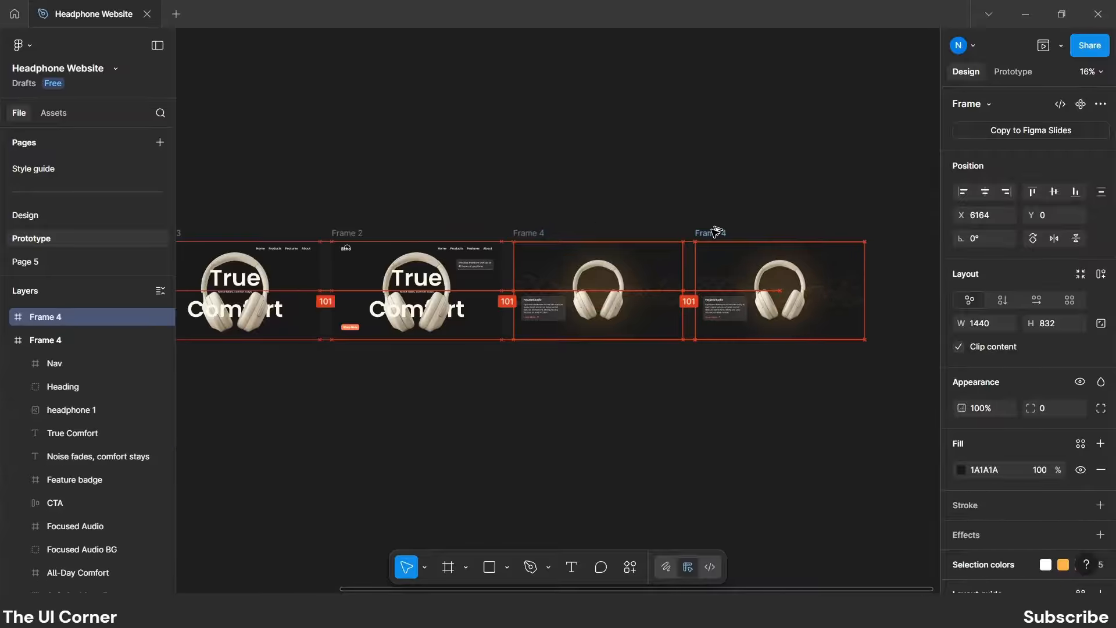
scroll(582, 243, "down", 1)
left_click(589, 238)
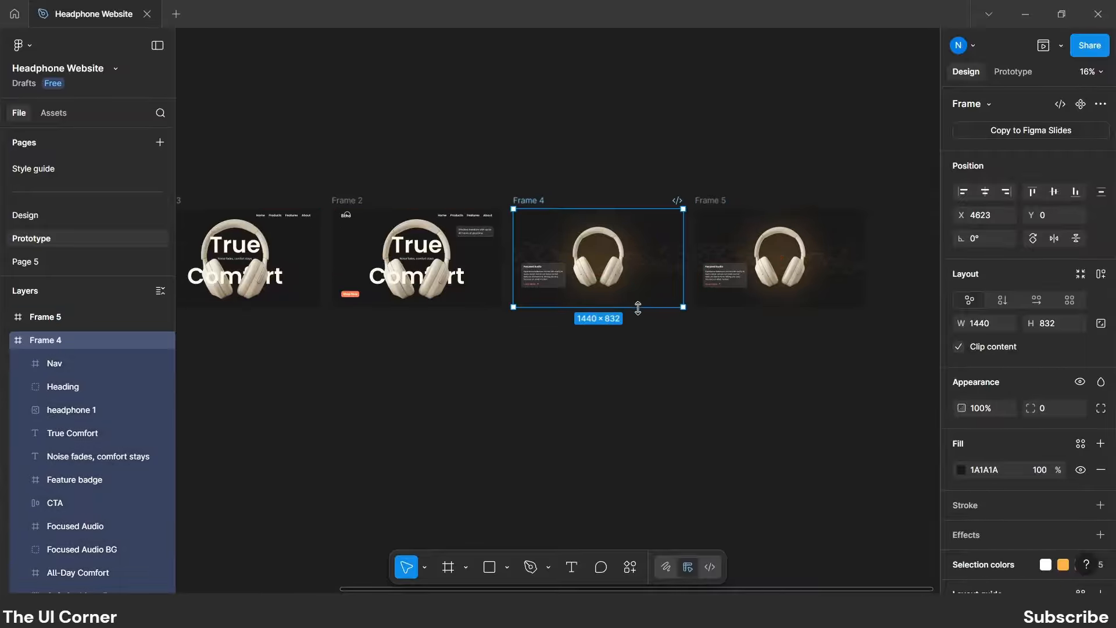
left_click_drag(637, 308, 643, 405)
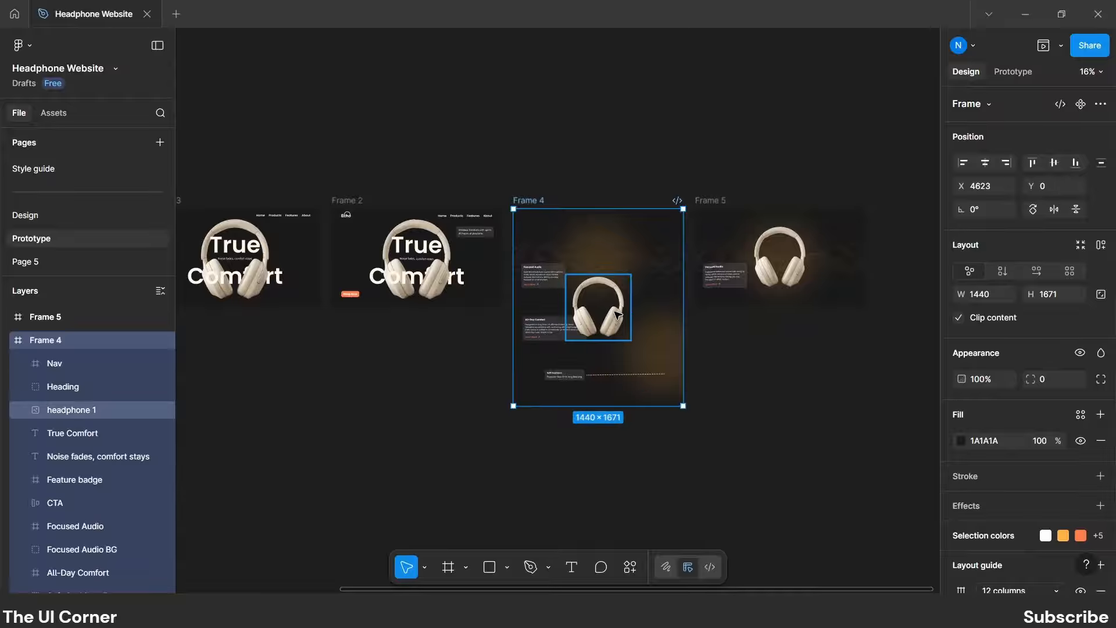
key("ctrl+z")
Set the headphone image's vertical constraint in Frame 4 to Top and extend the frame's height to about 1713.
left_click(597, 256)
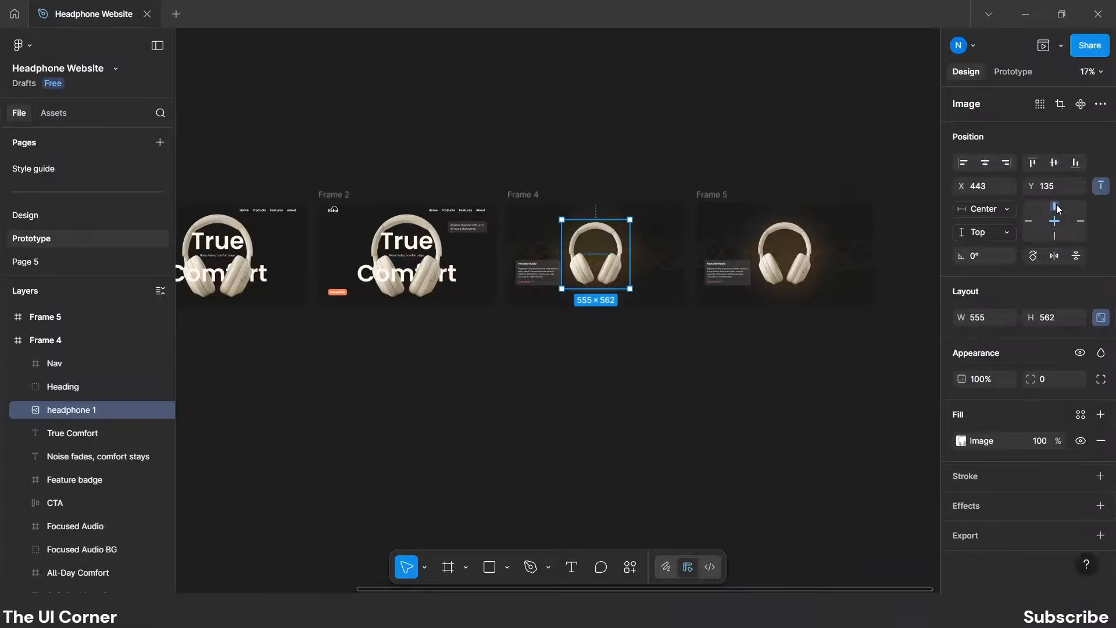
key("Escape")
left_click_drag(650, 305, 656, 410)
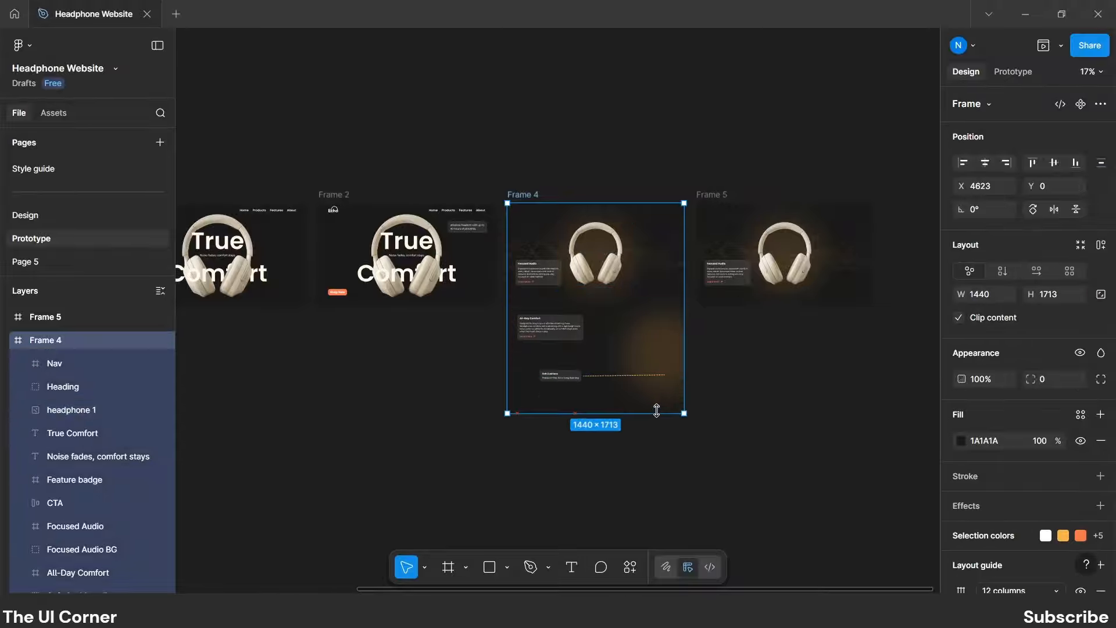
Shorten the Soft Cushions dashed line in Frame 4 to about 130 px, keeping its far right end in place.
scroll(640, 401, "up", 6)
left_click(550, 358)
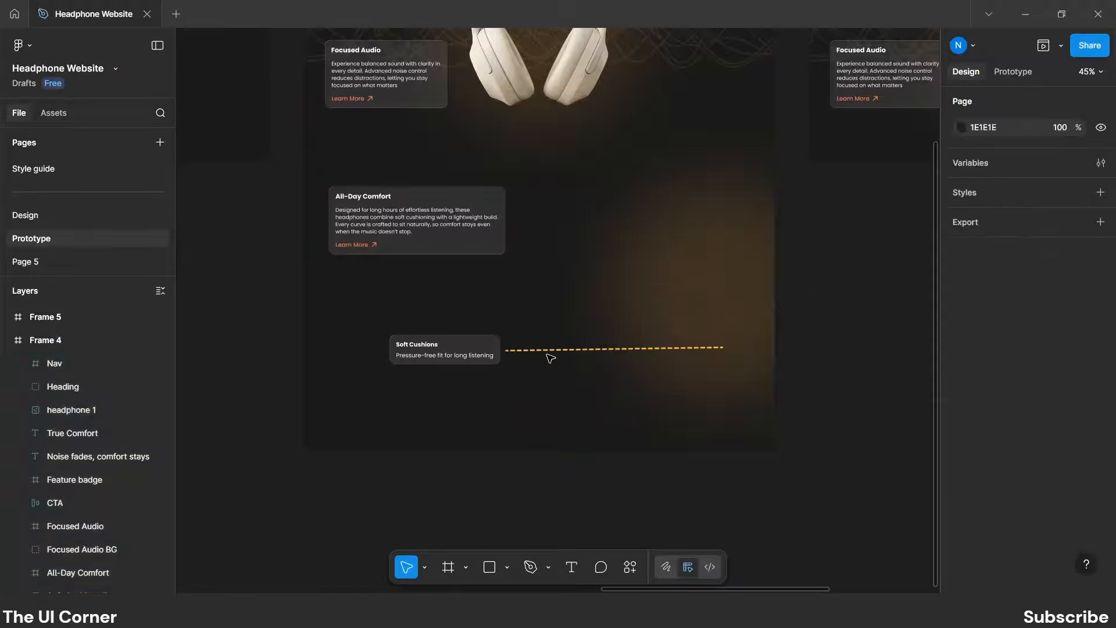
left_click(551, 358)
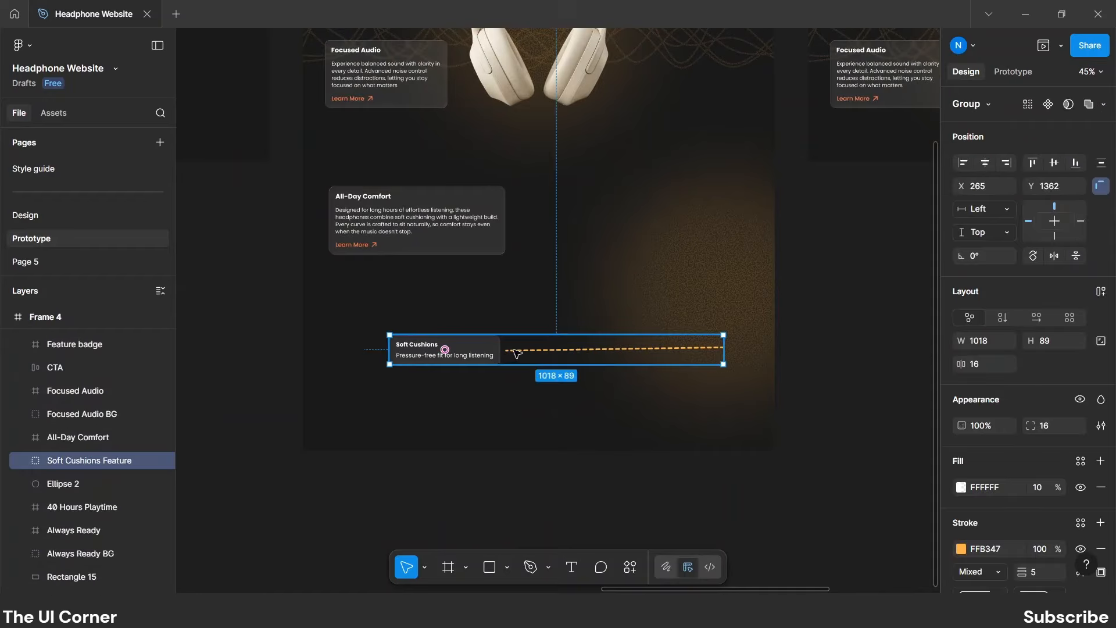
left_click_drag(510, 354, 680, 347)
left_click(458, 382)
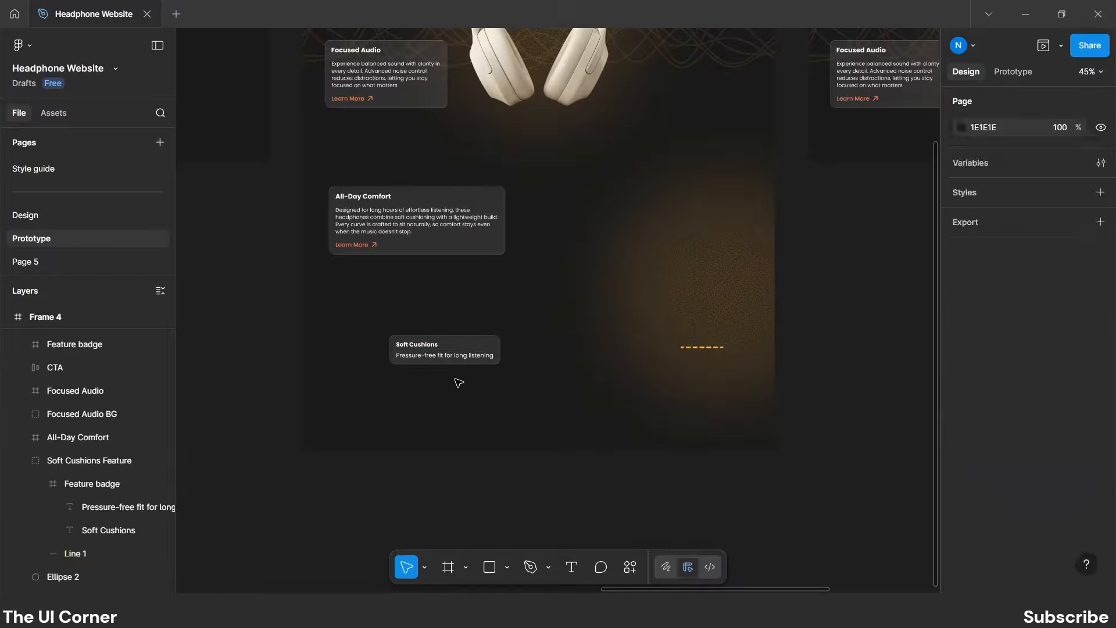
Set the opacity of the Soft Cushions group and the All-Day Comfort card in Frame 4 to 0%.
left_click(451, 357)
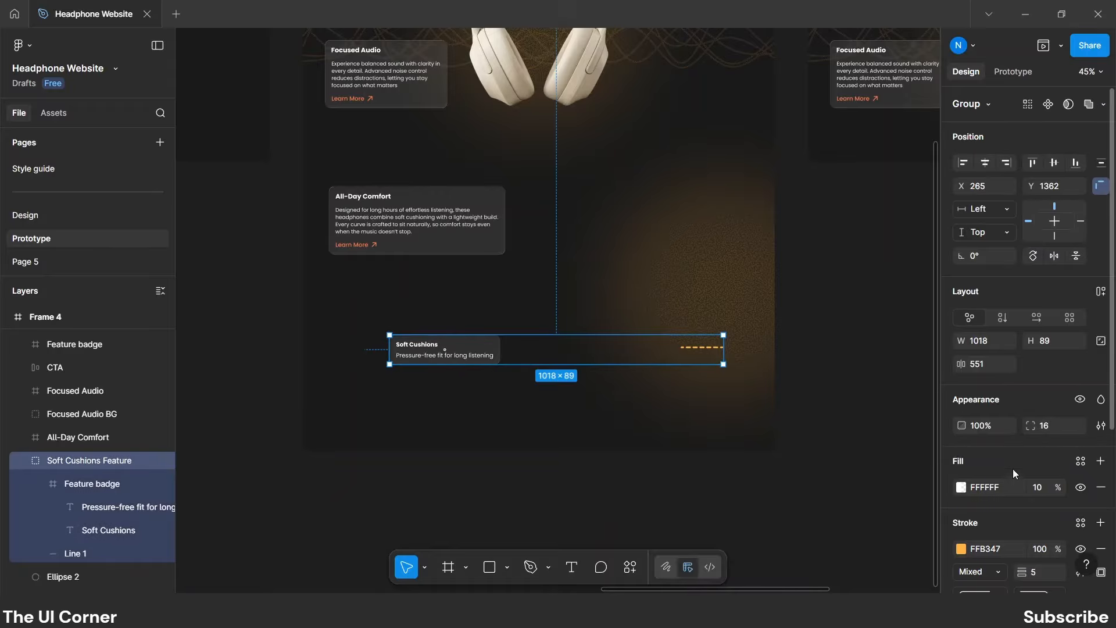
scroll(1012, 468, "down", 3)
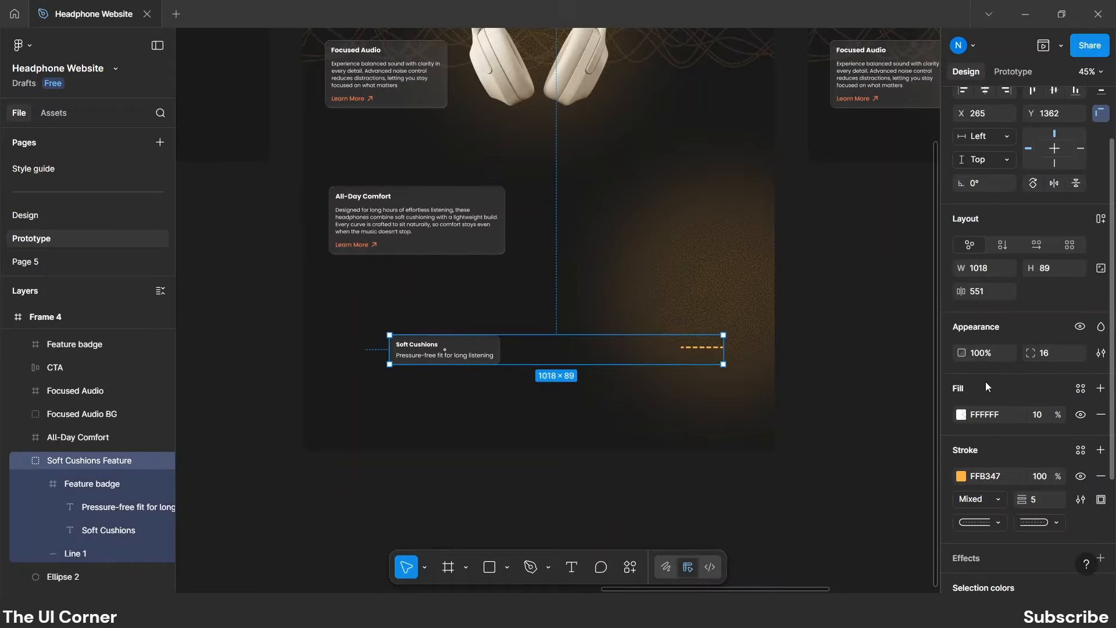
left_click(499, 249)
type("0")
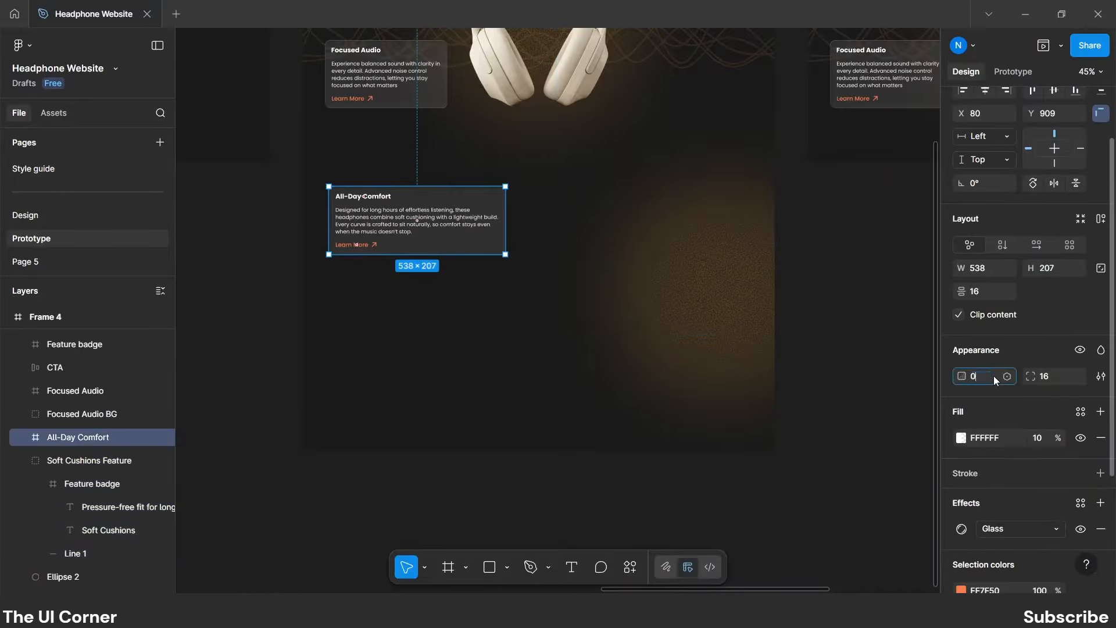
key("Return")
left_click(403, 512)
Reduce Frame 4's height to 832 so only the Focused Audio section stays in the frame.
scroll(491, 457, "down", 3)
scroll(495, 460, "down", 1)
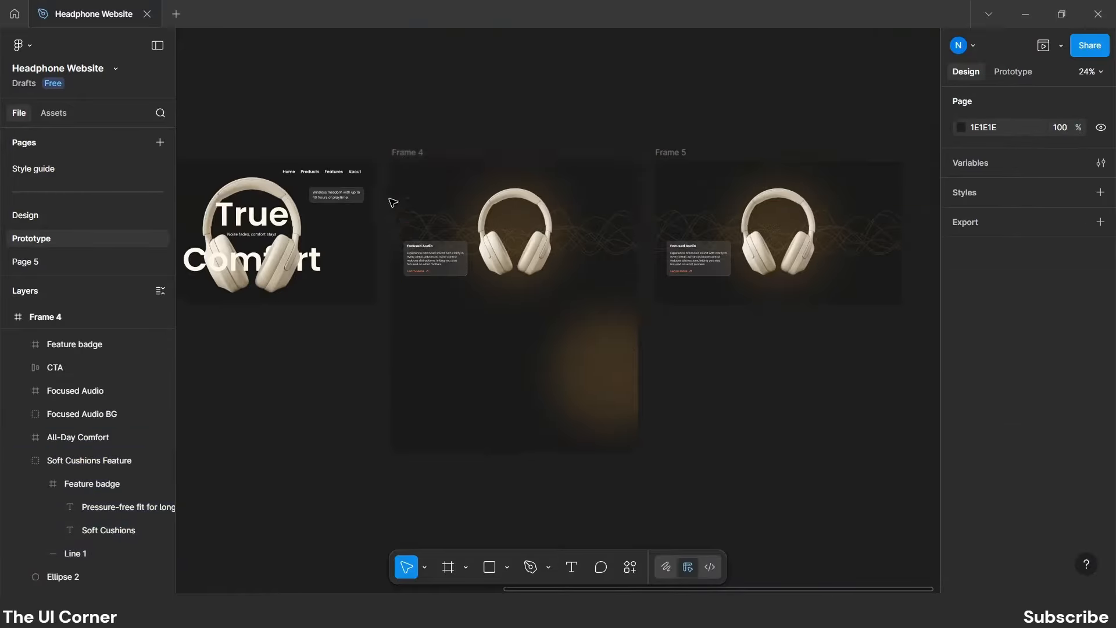
left_click(408, 153)
left_click_drag(562, 454, 570, 304)
Set the headphone image's vertical constraint in Frame 5 to Top and extend the frame's height to about 1750.
left_click_drag(750, 369, 591, 365)
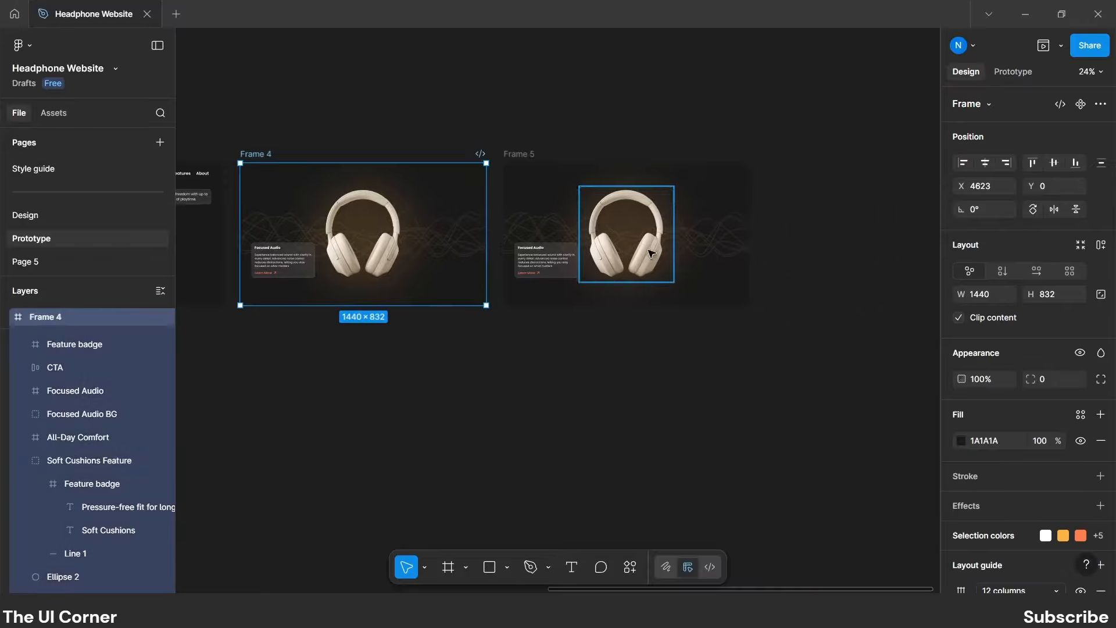
left_click(626, 233)
left_click(1040, 204)
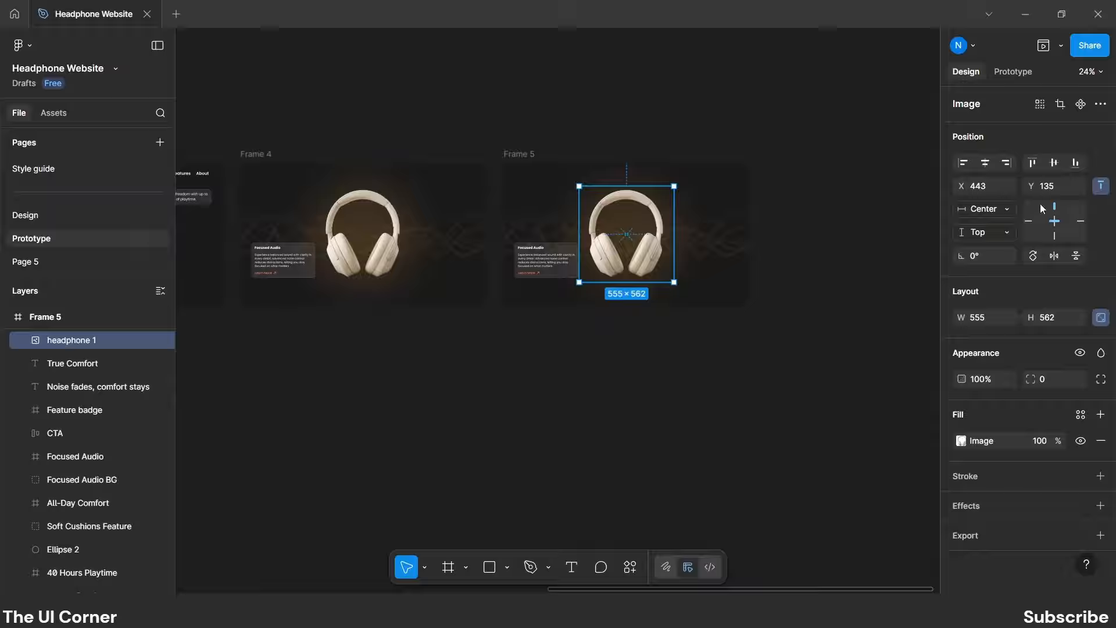
left_click(545, 180)
left_click_drag(703, 302, 709, 459)
Move Frame 5's headphone image beside the Soft Cushions line, enlarge and tilt it, and let the frame's right edge crop it.
left_click(632, 268)
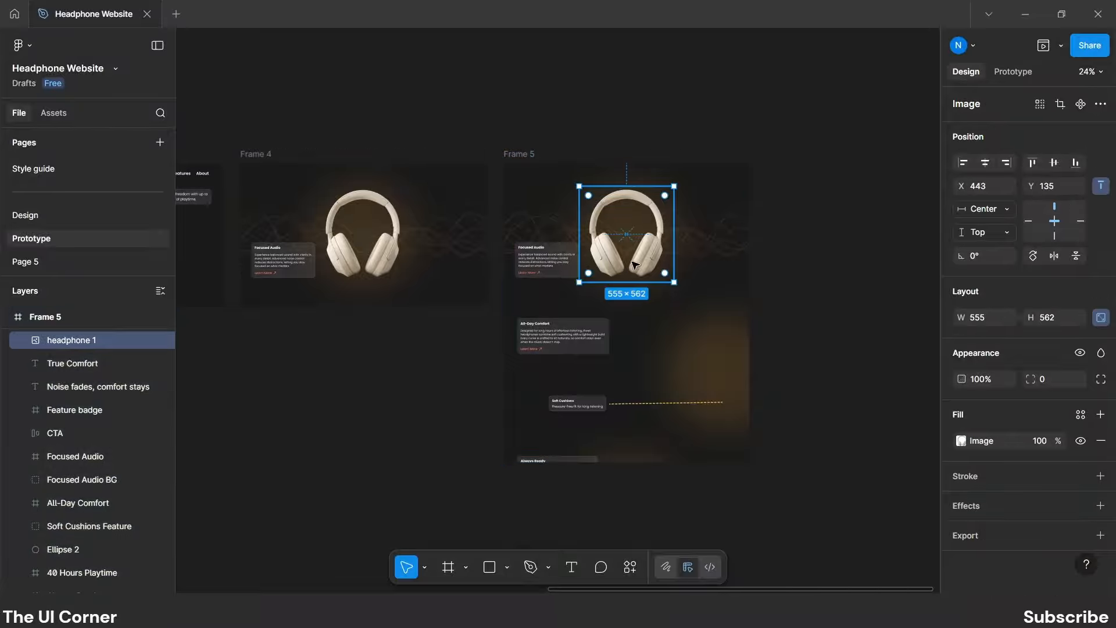
left_click_drag(635, 265, 731, 410)
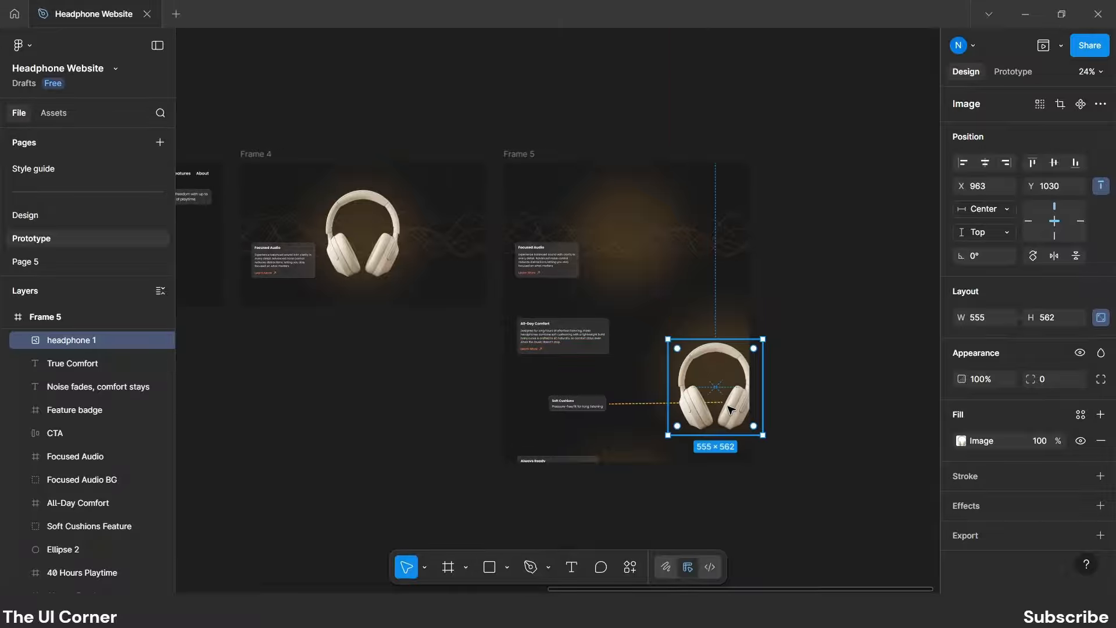
left_click_drag(731, 409, 747, 406)
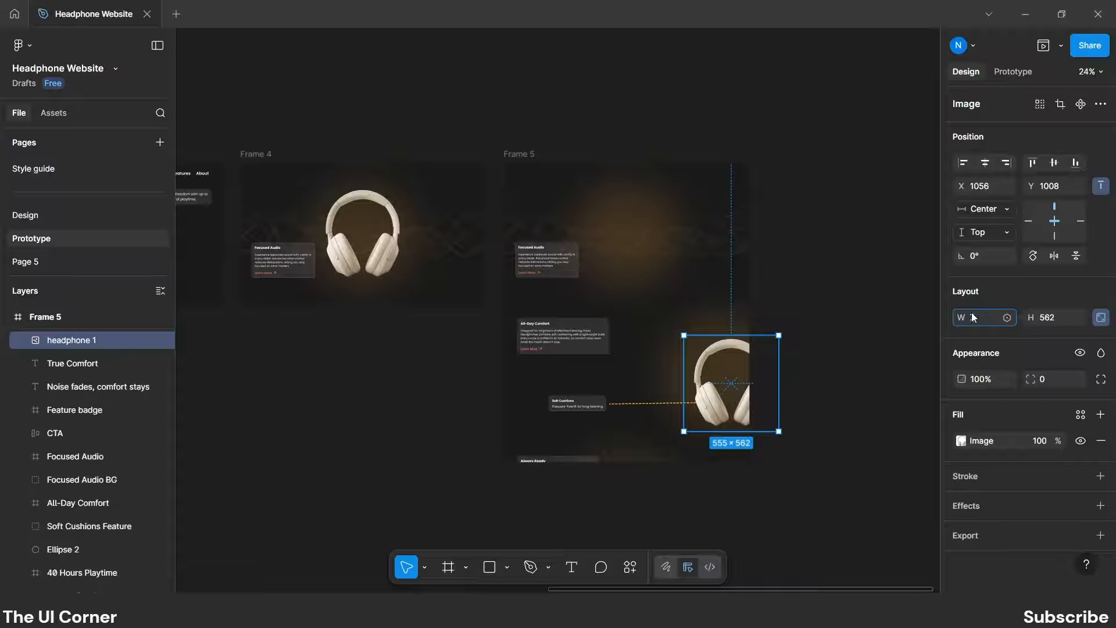
key("Return")
left_click(764, 429)
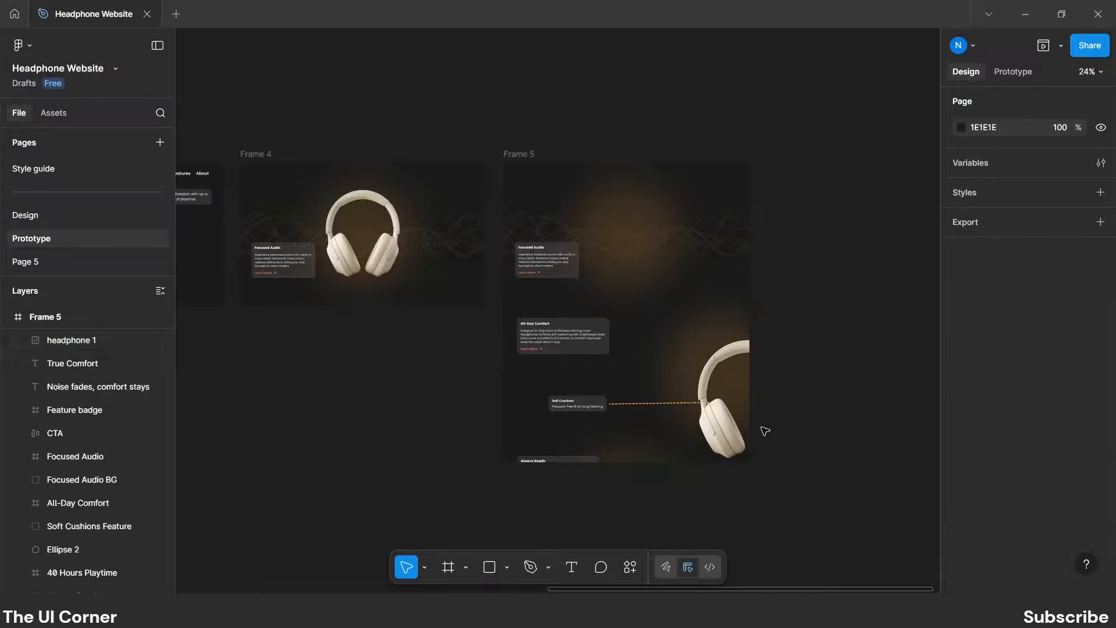
left_click_drag(725, 438, 712, 432)
Bring the Soft Cushions group in Frame 5 to the front and shift the headphone so the dashed line ends on its ear cushion.
right_click(637, 407)
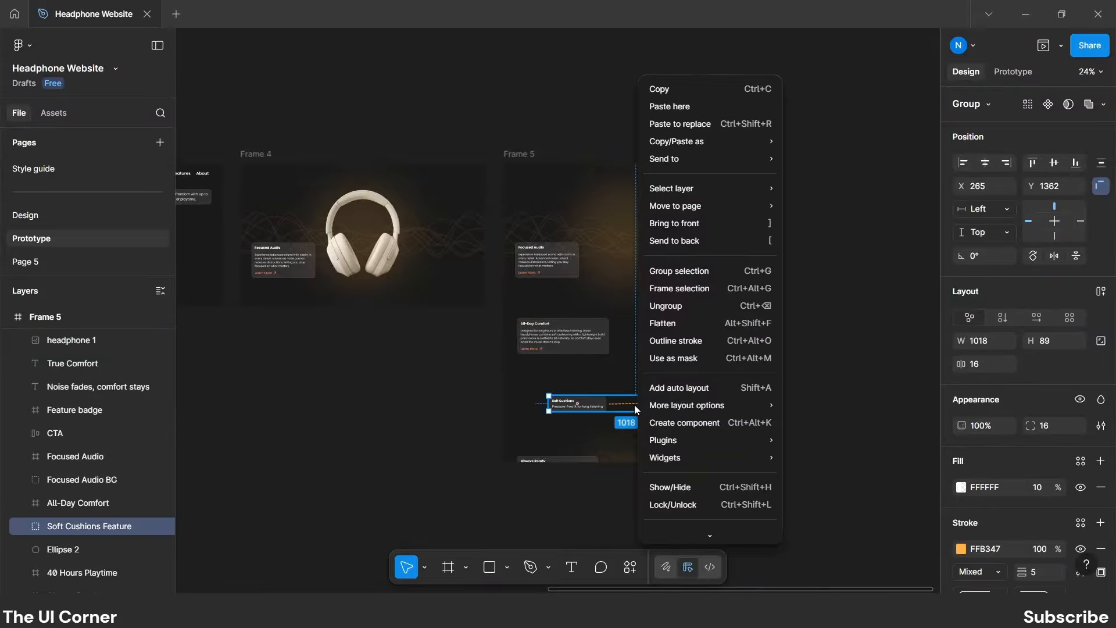
left_click(669, 220)
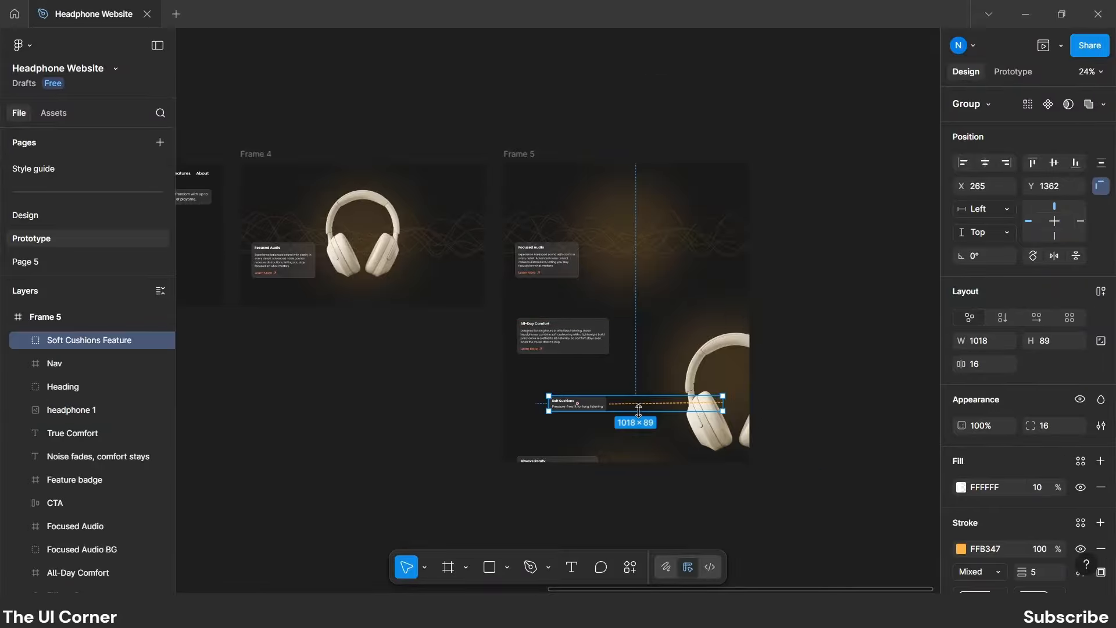
left_click_drag(723, 430, 733, 413)
Shorten Frame 5's dashed line to about 110 px over the ear cushion and set the Soft Cushions group's opacity to 0%.
double_click(608, 402)
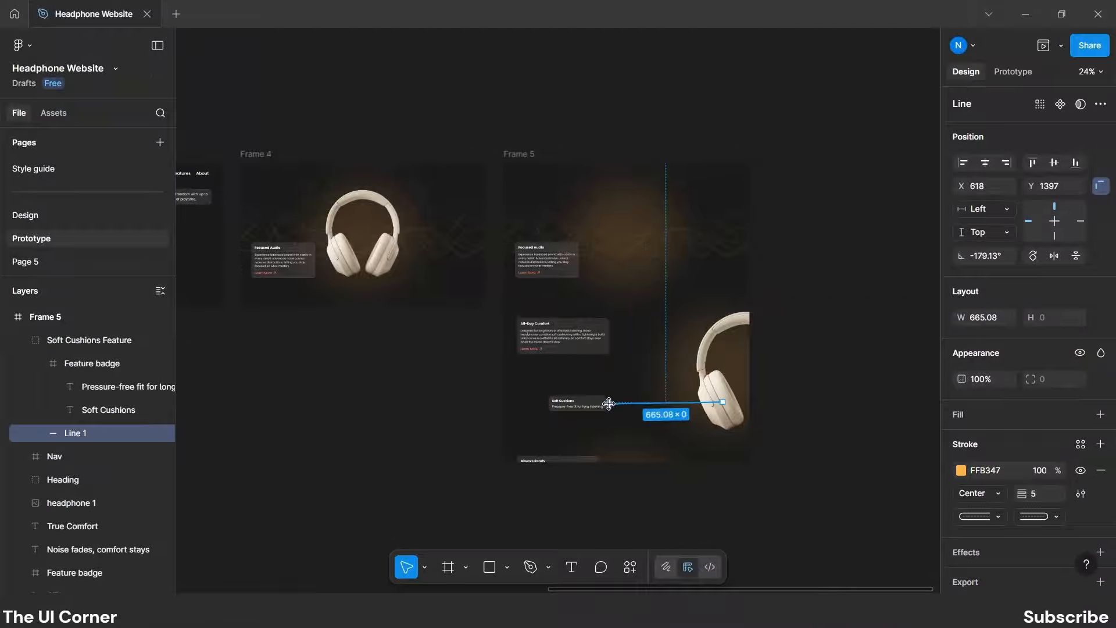
left_click_drag(609, 402, 705, 396)
left_click(635, 442)
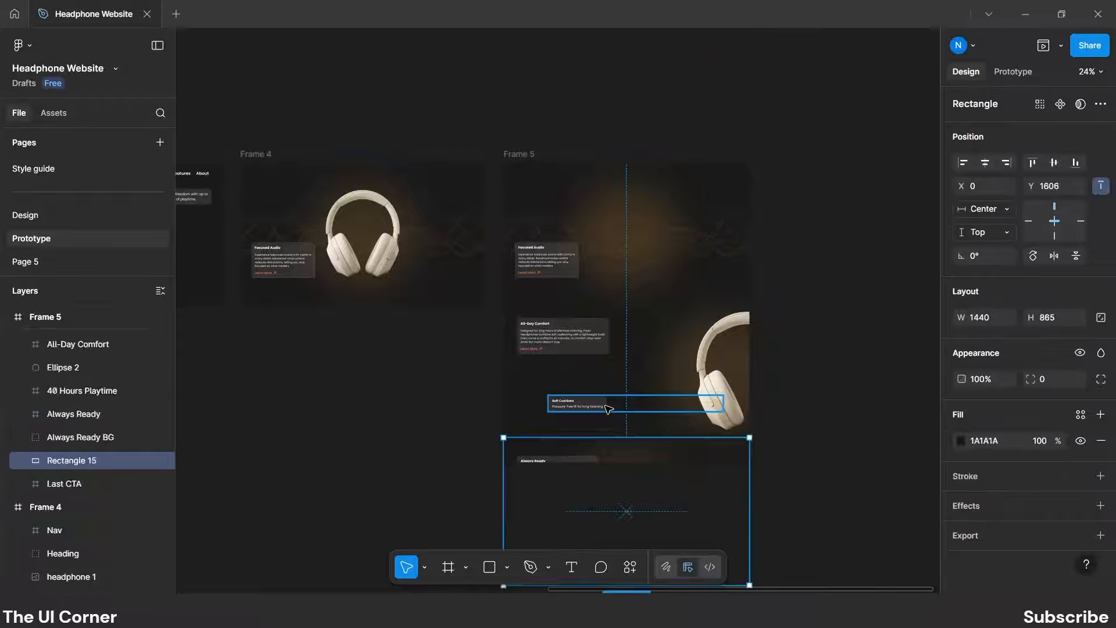
left_click(607, 408)
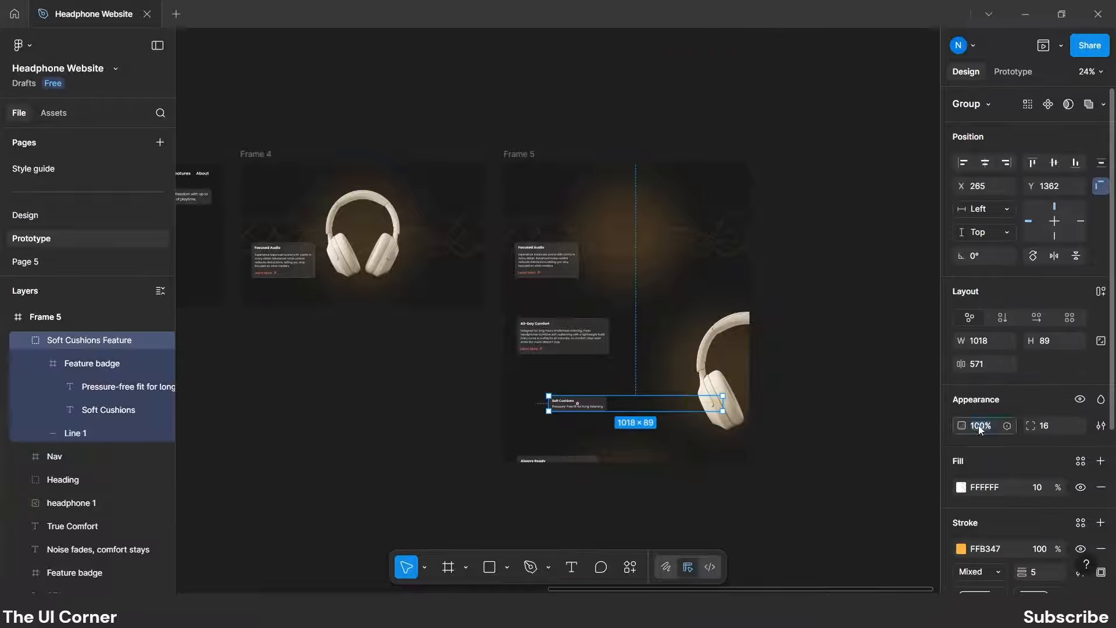
left_click(774, 490)
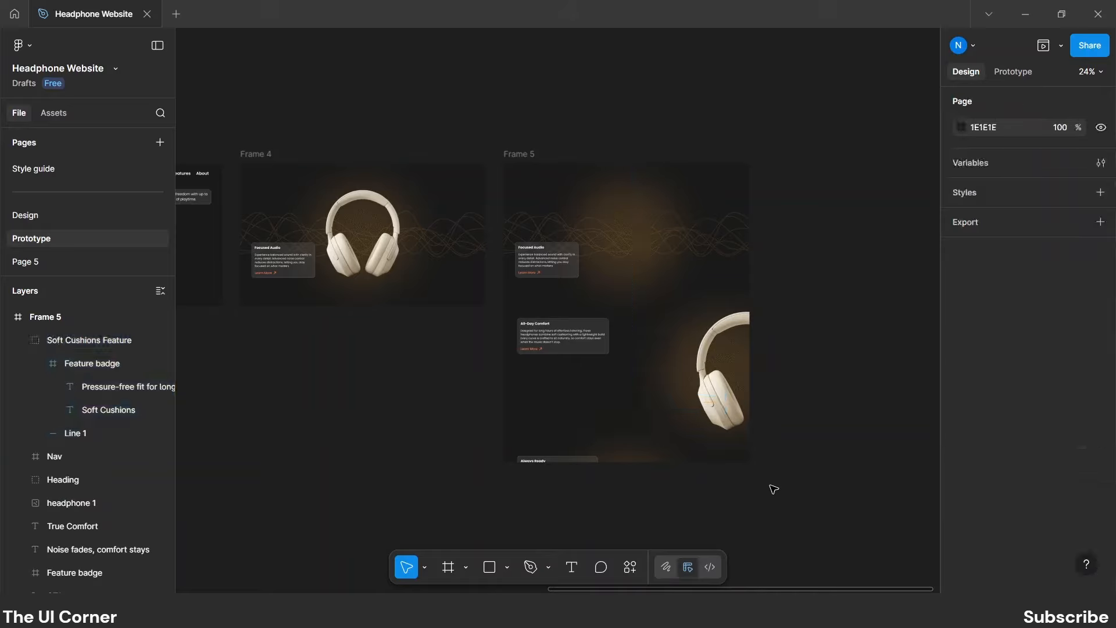
Reduce Frame 5's height to 832 and shift all its layers up about 776 px until the All-Day Comfort section fills it.
left_click(528, 160)
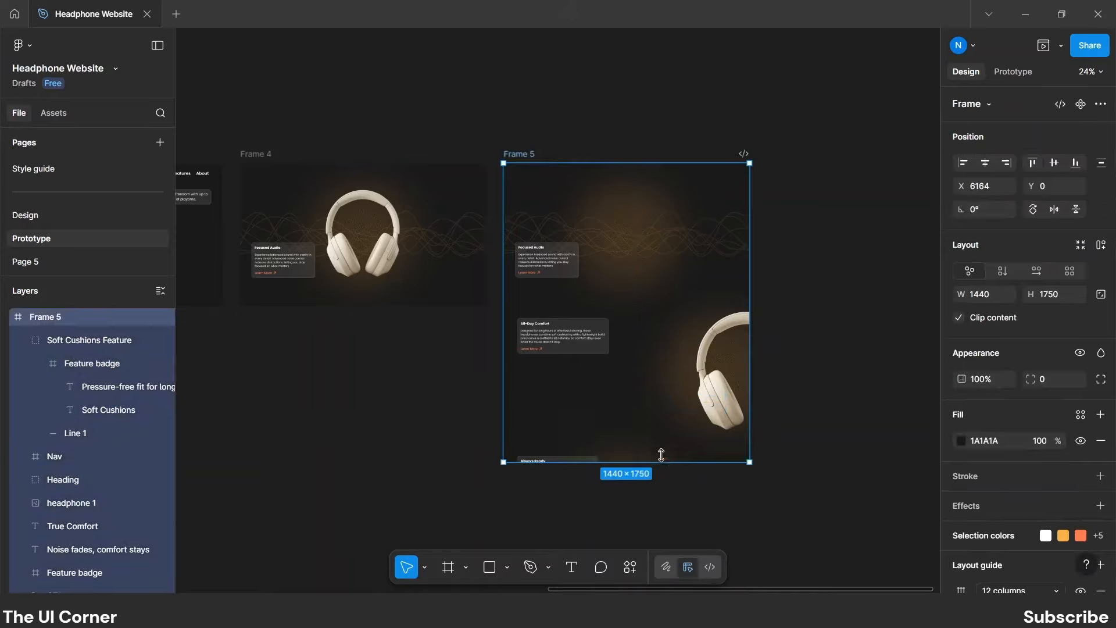
left_click_drag(659, 462, 668, 304)
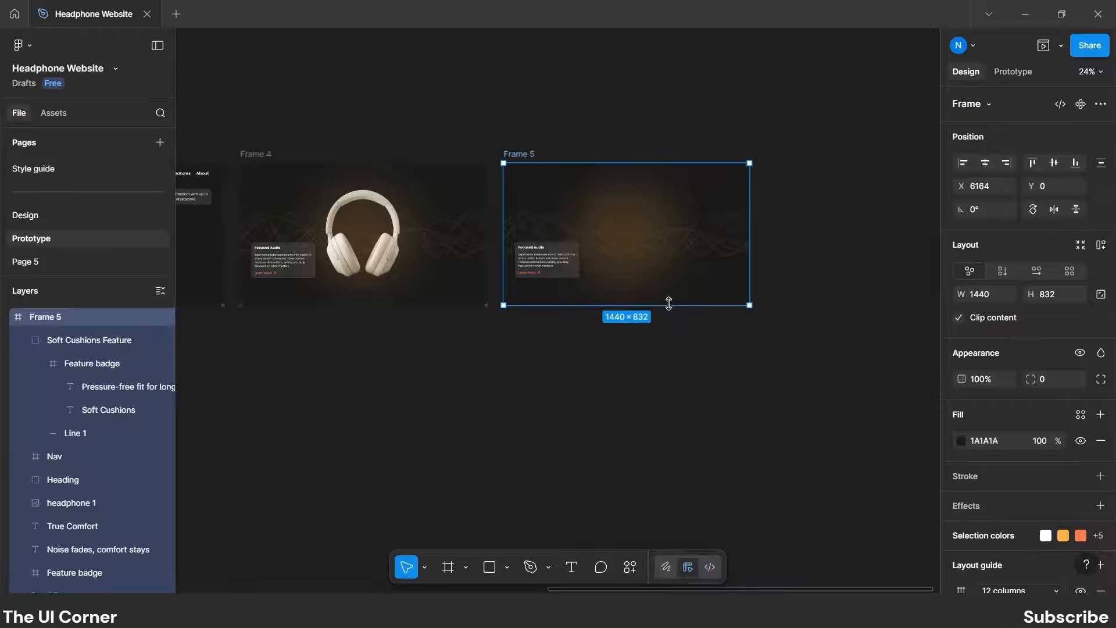
left_click(546, 249)
key("ctrl+a")
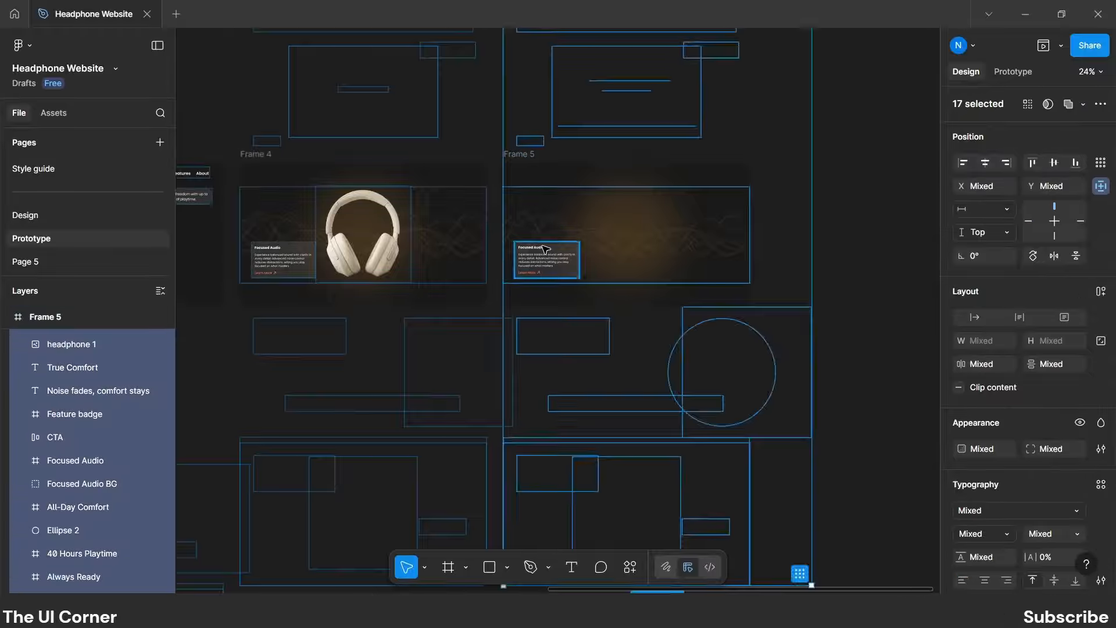
key("shift+Up")
key("shift+Up")
key("shift+Up")
key("shift+Up")
key("shift+Up")
key("shift+Up")
key("shift+Up")
key("shift+Up")
key("shift+Up")
key("shift+Up")
key("shift+Up")
key("shift+Up")
key("shift+Up")
key("shift+Up")
key("shift+Up")
key("shift+Up")
key("shift+Up")
key("shift+Up")
key("shift+Up")
key("shift+Up")
key("shift+Up")
key("shift+Up")
key("shift+Up")
key("shift+Up")
key("shift+Up")
key("shift+Up")
key("shift+Up")
key("shift+Up")
key("shift+Up")
key("shift+Up")
key("shift+Up")
key("shift+Up")
key("shift+Up")
key("shift+Up")
key("shift+Up")
key("shift+Up")
key("shift+Up")
key("shift+Up")
key("shift+Up")
key("shift+Up")
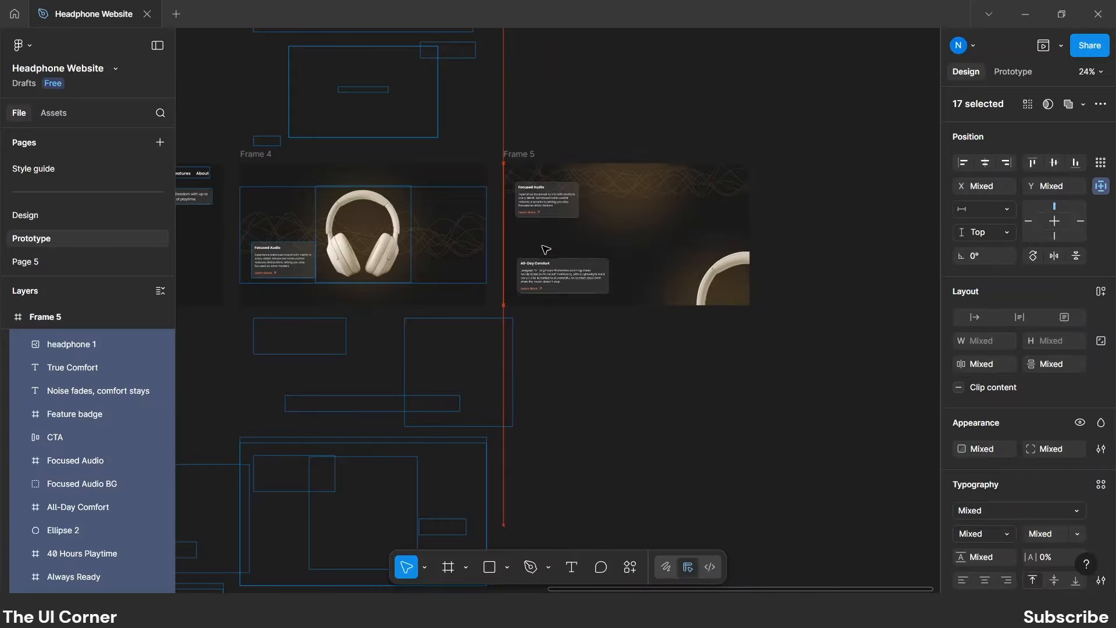
key("shift+Up")
key("shift+Up")
key("shift+Up")
key("shift+Up")
key("shift+Up")
key("shift+Up")
key("shift+Up")
key("shift+Up")
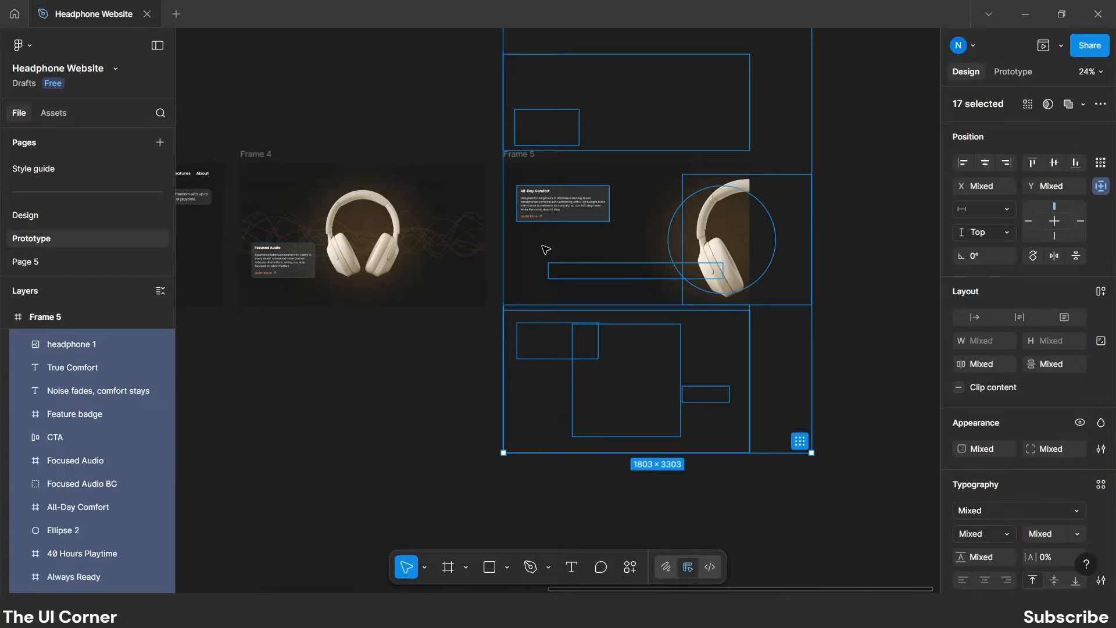
left_click(435, 356)
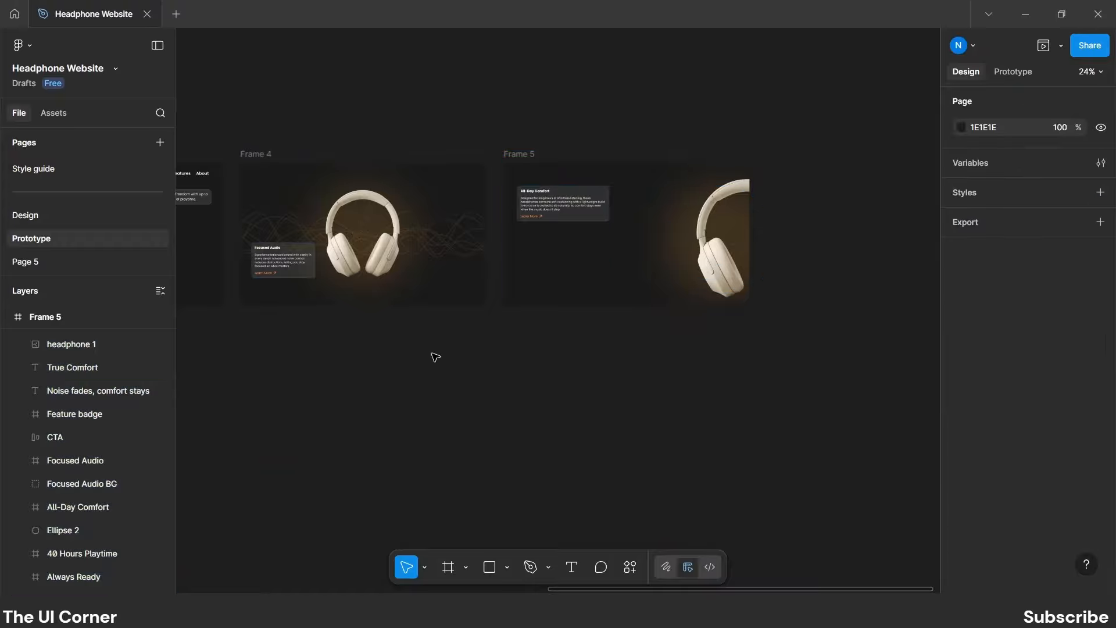
Duplicate Frame 5 and place the copy beside it, at X 7705 and Y 0.
left_click(529, 157)
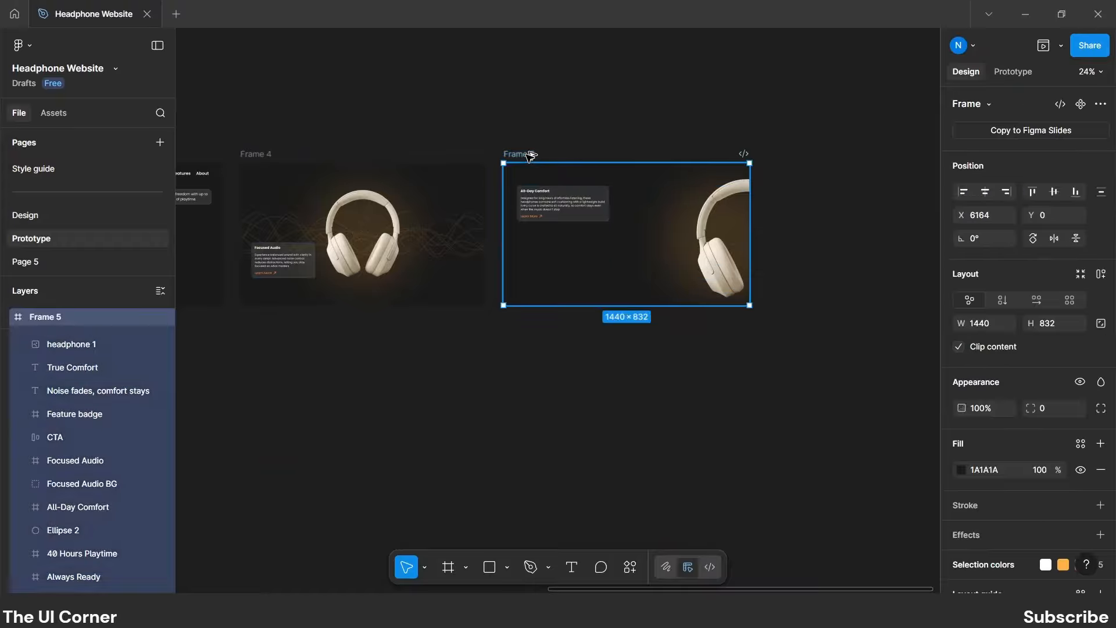
left_click_drag(605, 154, 800, 146)
left_click_drag(804, 116, 612, 117)
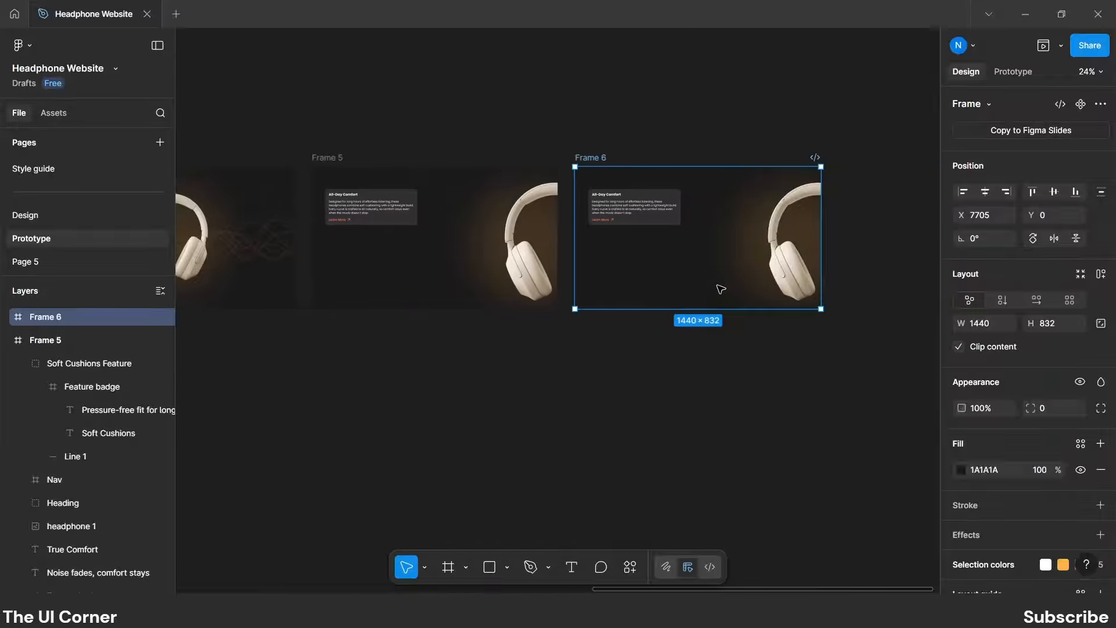
Set the Soft Cushions group's opacity in Frame 6 to 100% and extend its dashed line toward the badge, to about 627 px.
left_click(659, 274)
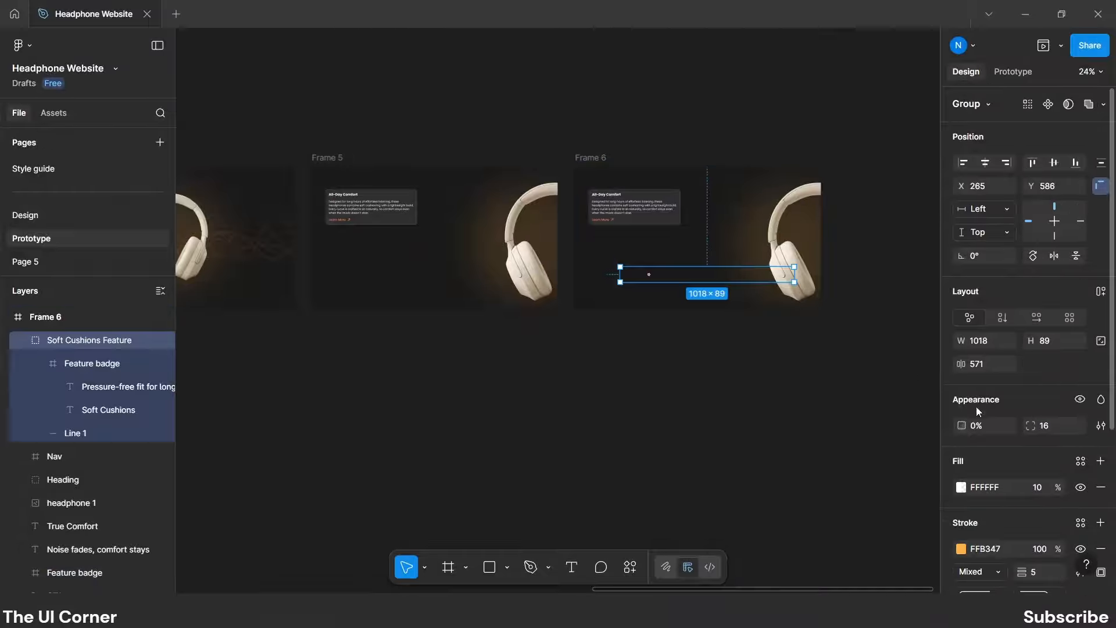
left_click(977, 426)
type("100")
key("Return")
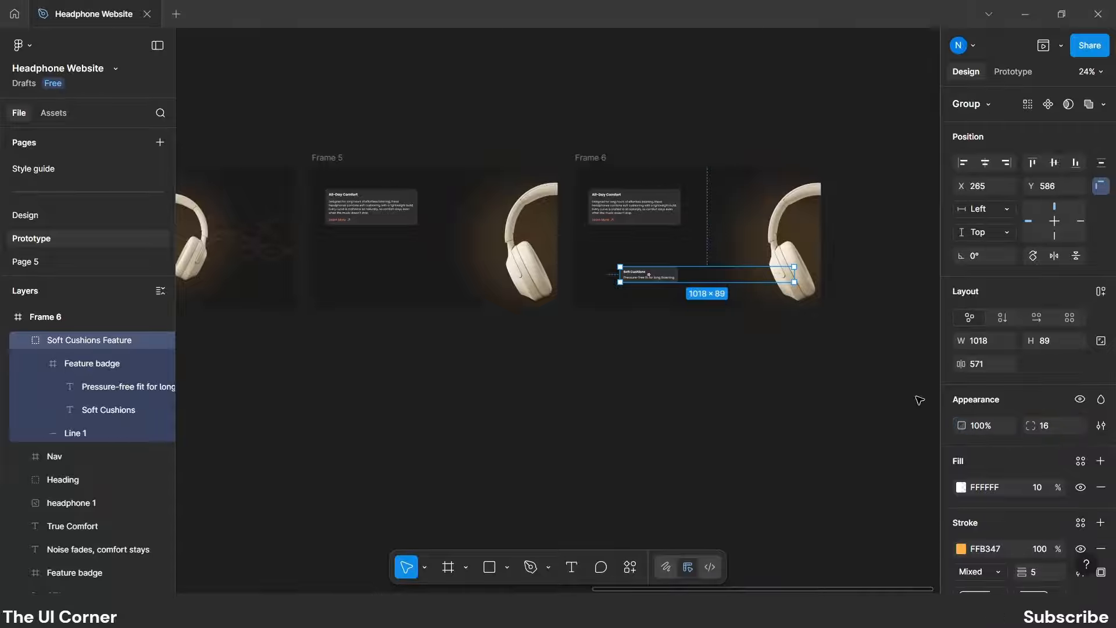
left_click(84, 436)
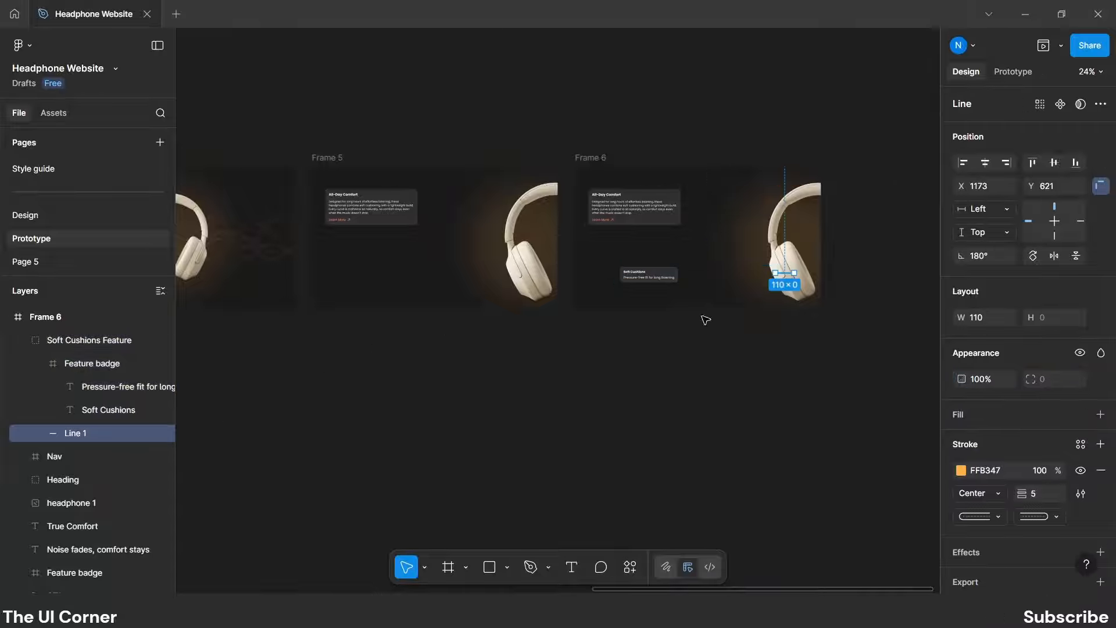
left_click_drag(771, 272, 685, 269)
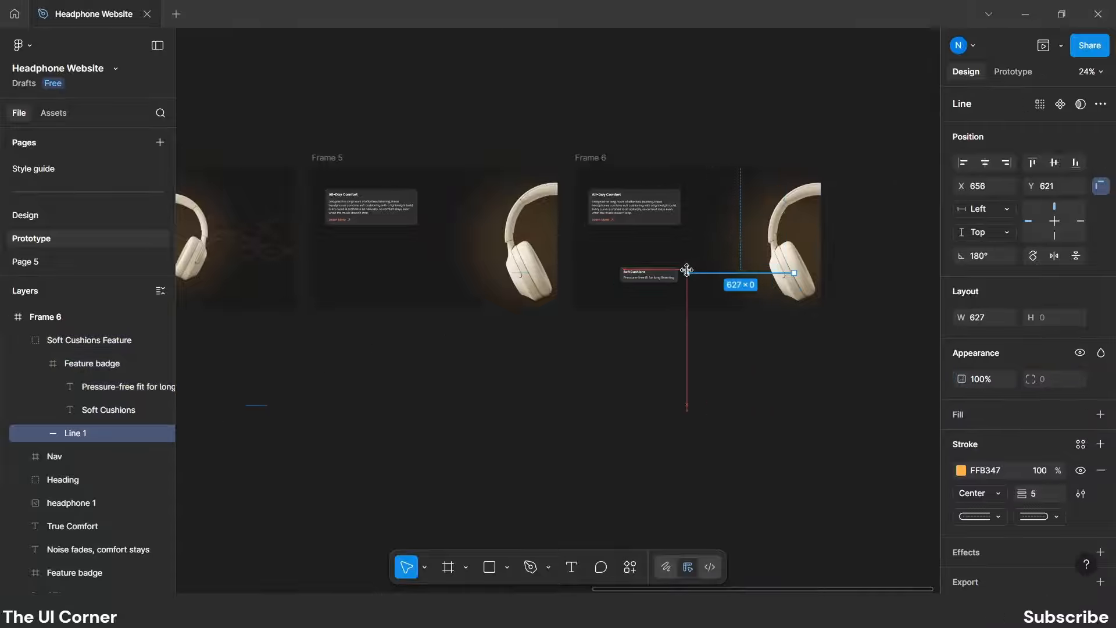
Connect Frame 4 to Frame 5 with an On drag trigger that navigates using Smart animate, Ease in and out, 2000 ms.
left_click(705, 354)
scroll(736, 337, "down", 1)
scroll(737, 337, "down", 3)
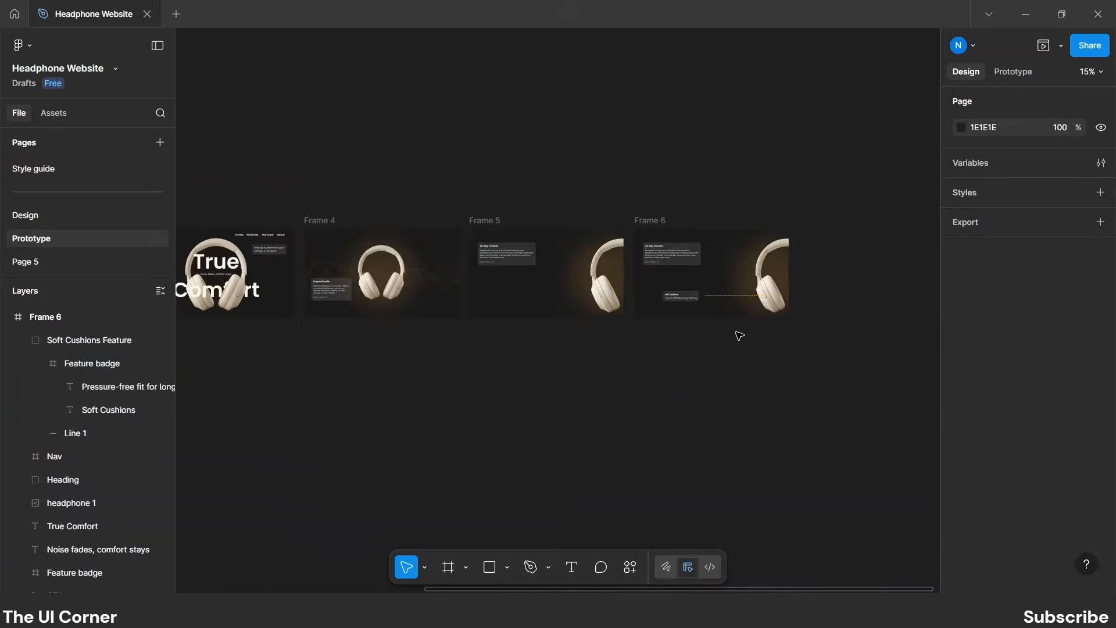
left_click(1013, 72)
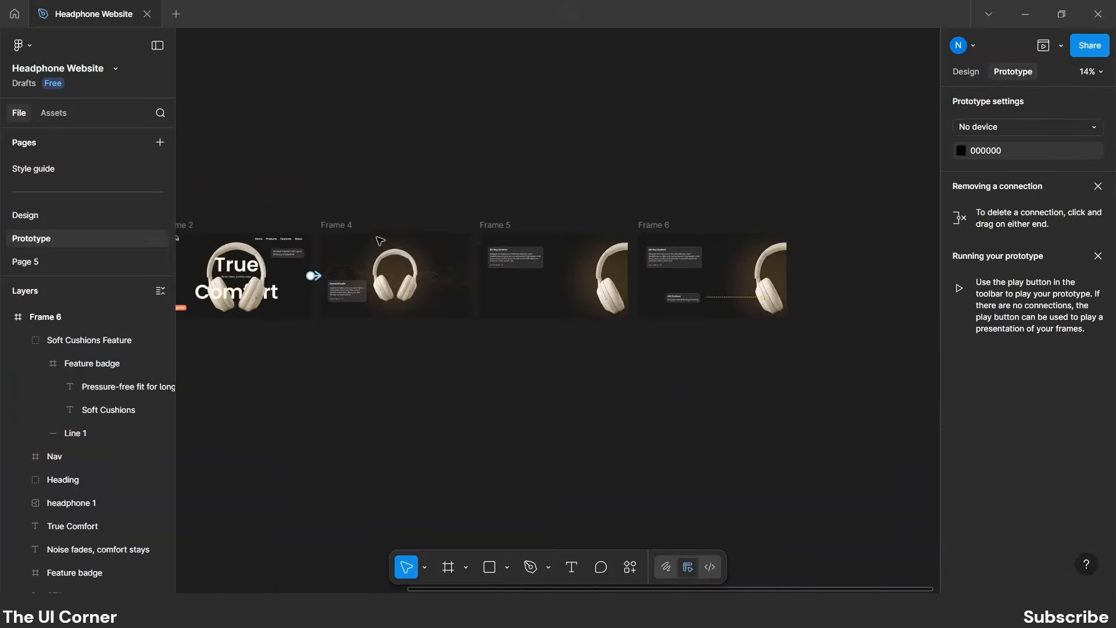
left_click(344, 227)
left_click_drag(470, 275, 547, 277)
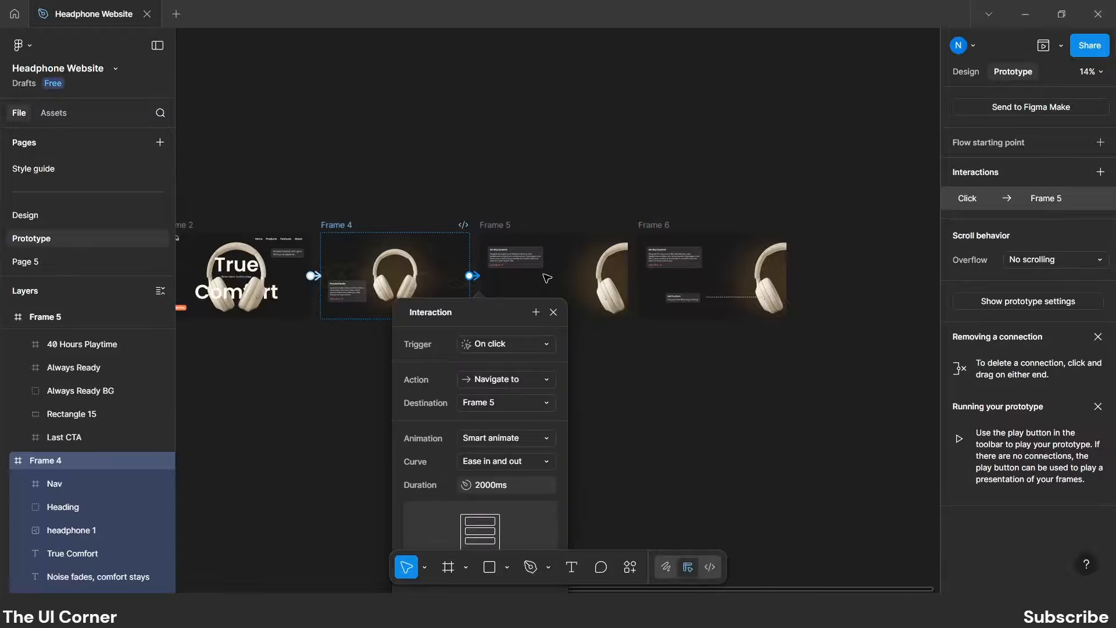
left_click_drag(492, 317, 480, 189)
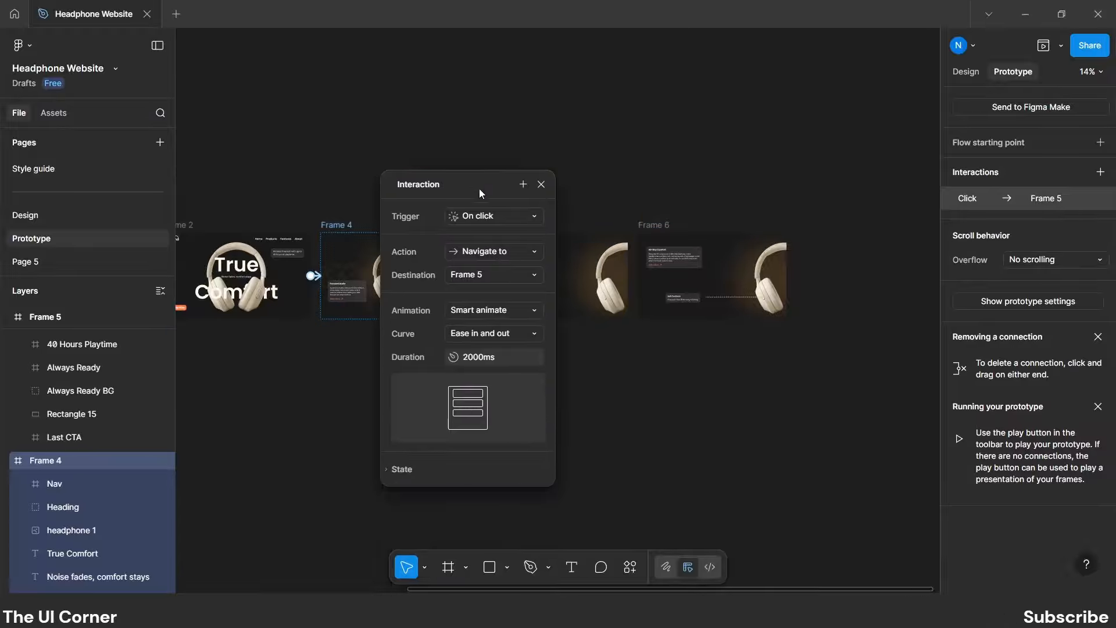
left_click(485, 216)
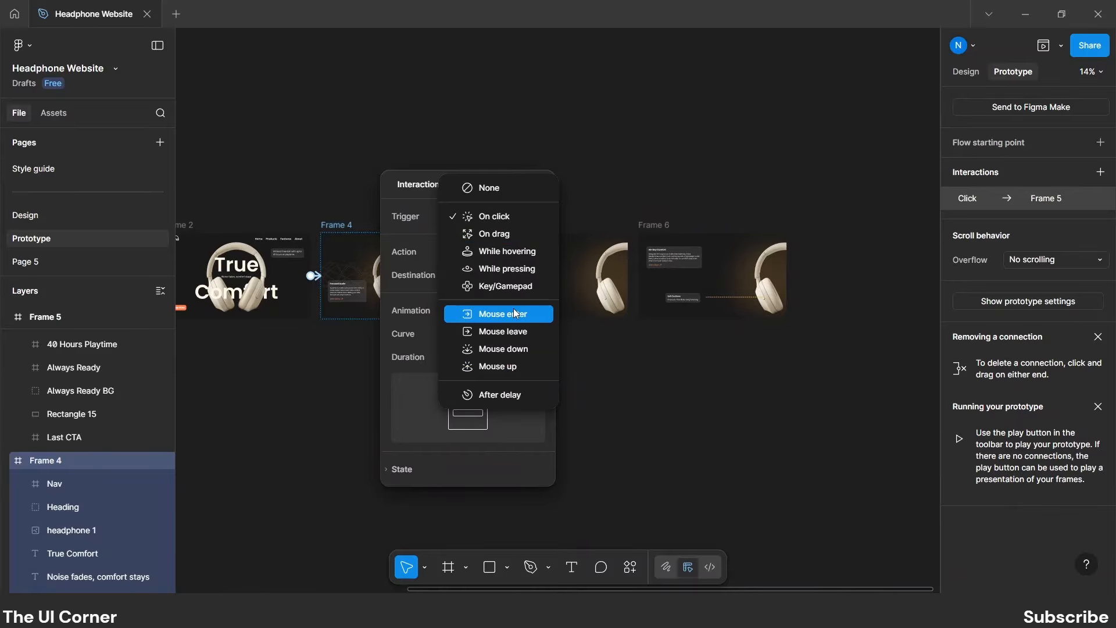
left_click(502, 237)
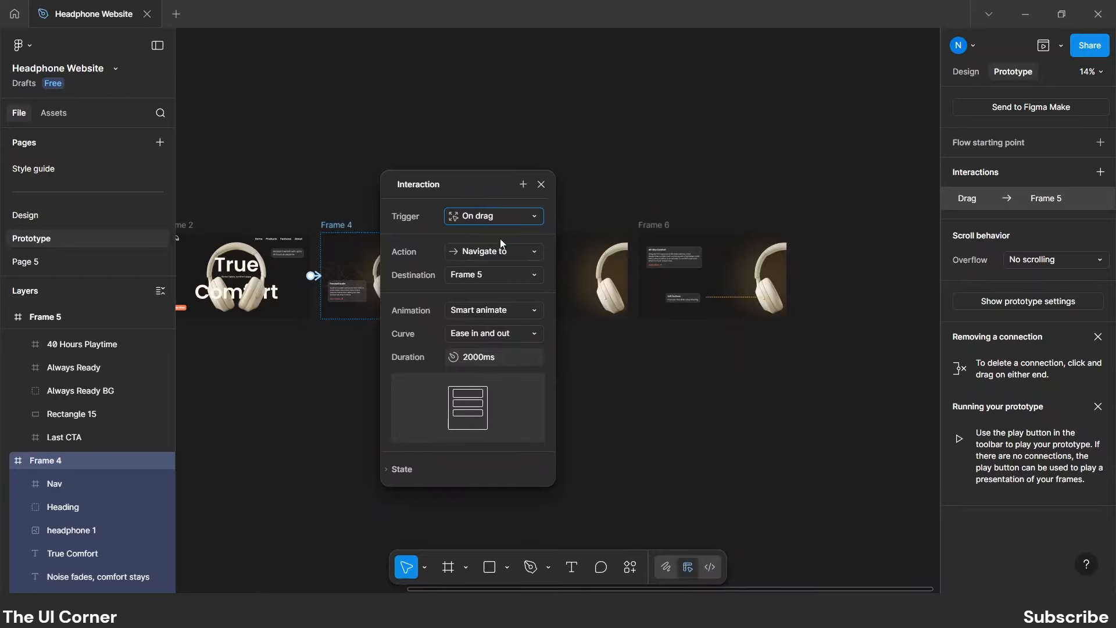
left_click(541, 185)
Connect Frame 5 to Frame 6 with an After delay trigger of 1 ms, using Smart animate.
left_click(587, 273)
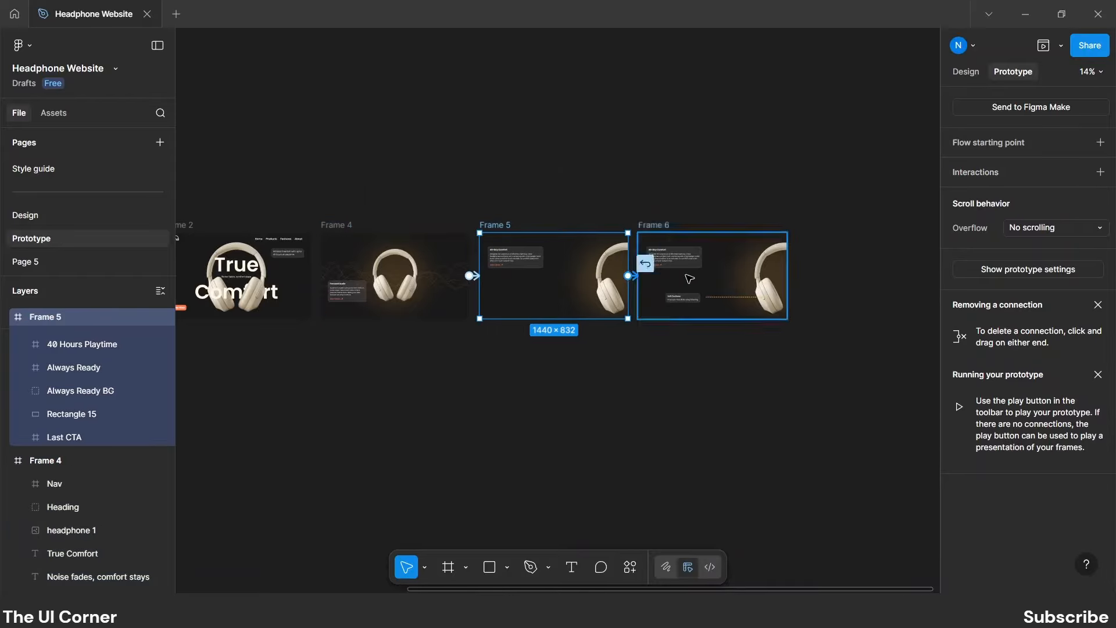
left_click_drag(689, 279, 689, 280)
left_click_drag(634, 309, 622, 147)
left_click(651, 184)
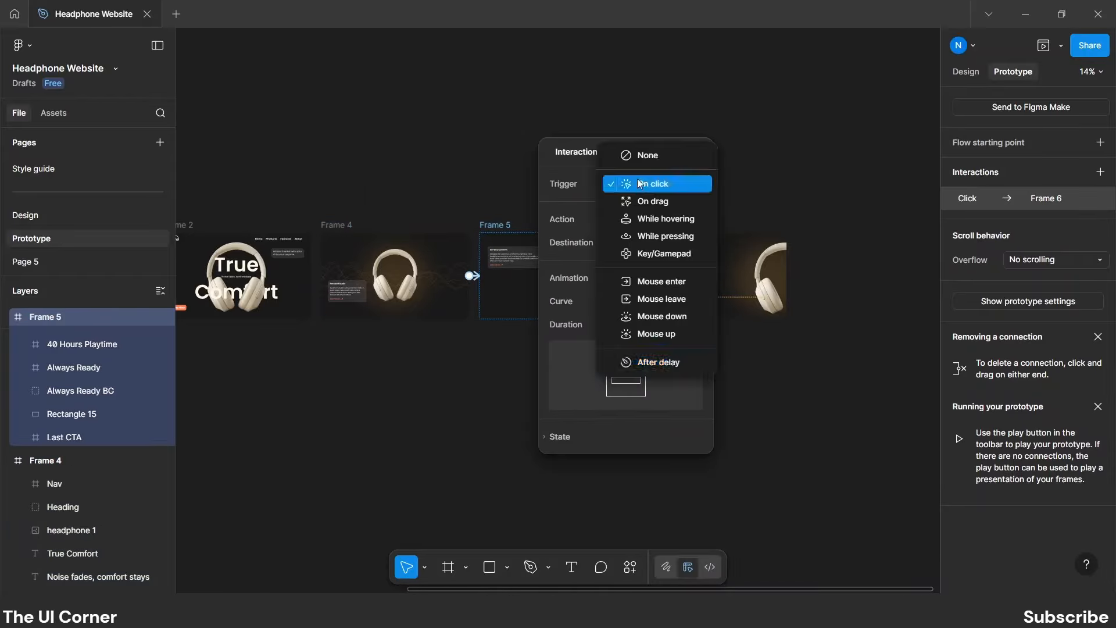
left_click(677, 361)
left_click(647, 211)
type("1")
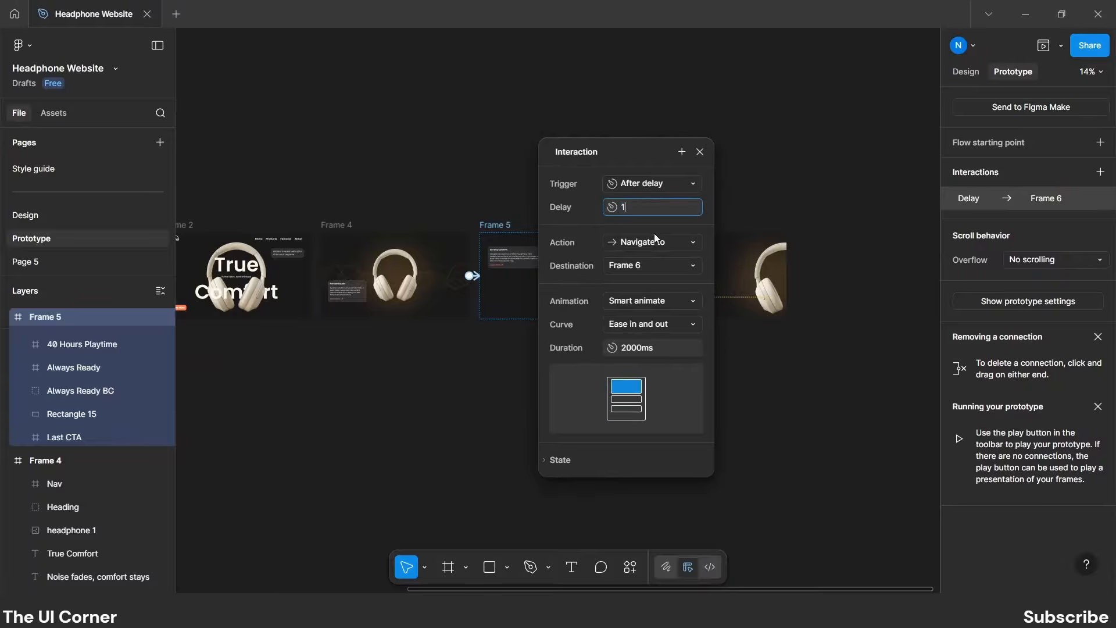
key("Return")
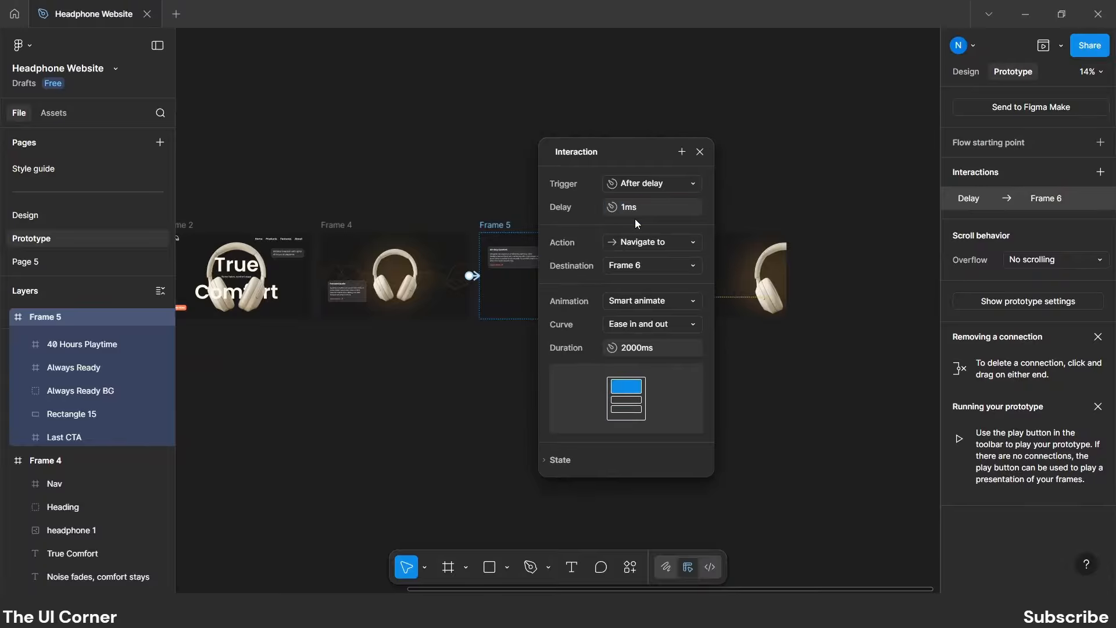
left_click(700, 153)
Preview the prototype from Frame 4 in an enlarged preview window, checking the drag transition through to the Soft Cushions animation.
scroll(702, 155, "down", 1)
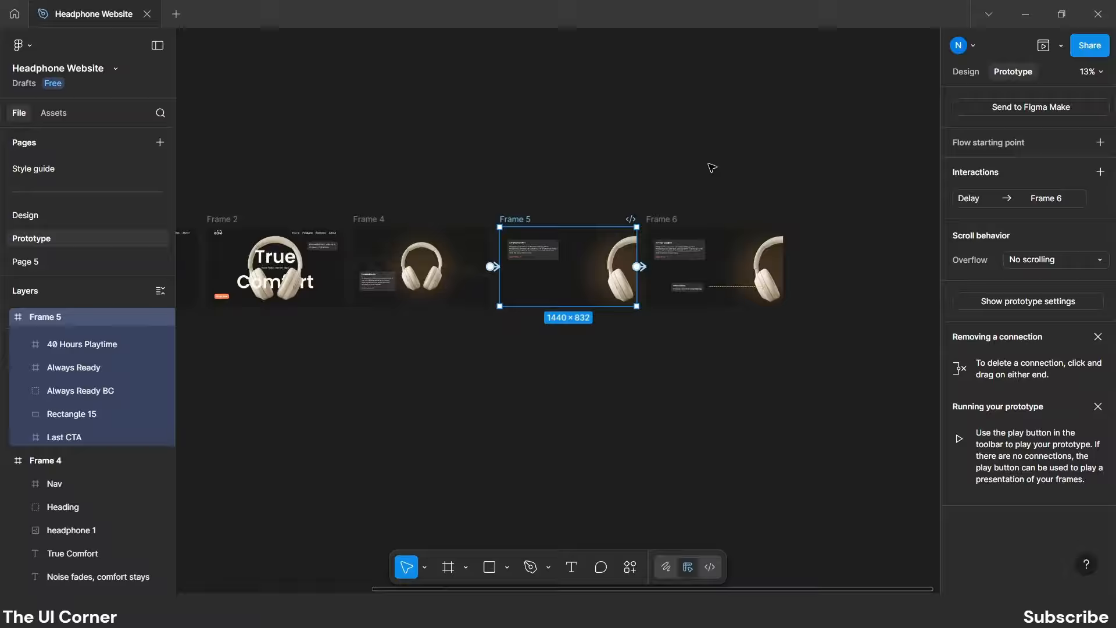
left_click(361, 219)
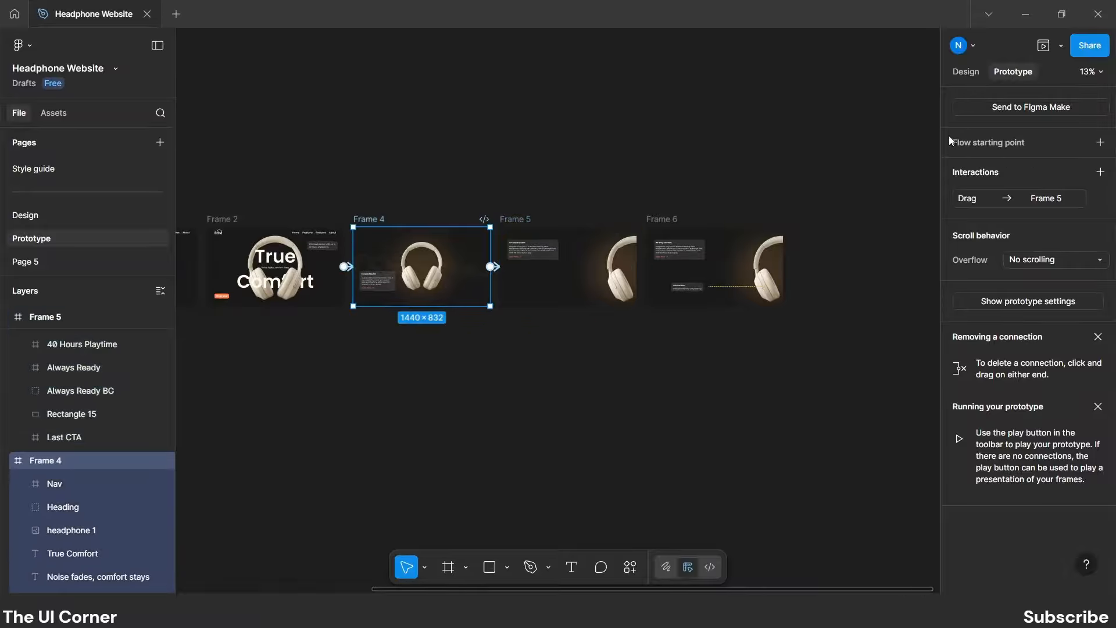
left_click(1041, 48)
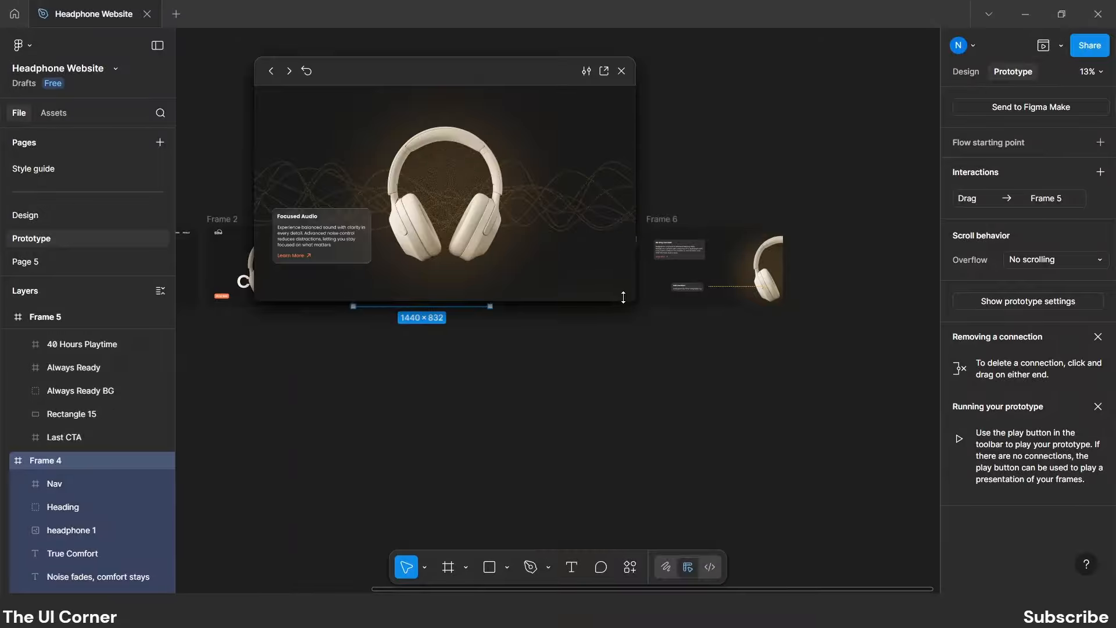
left_click_drag(629, 299, 753, 407)
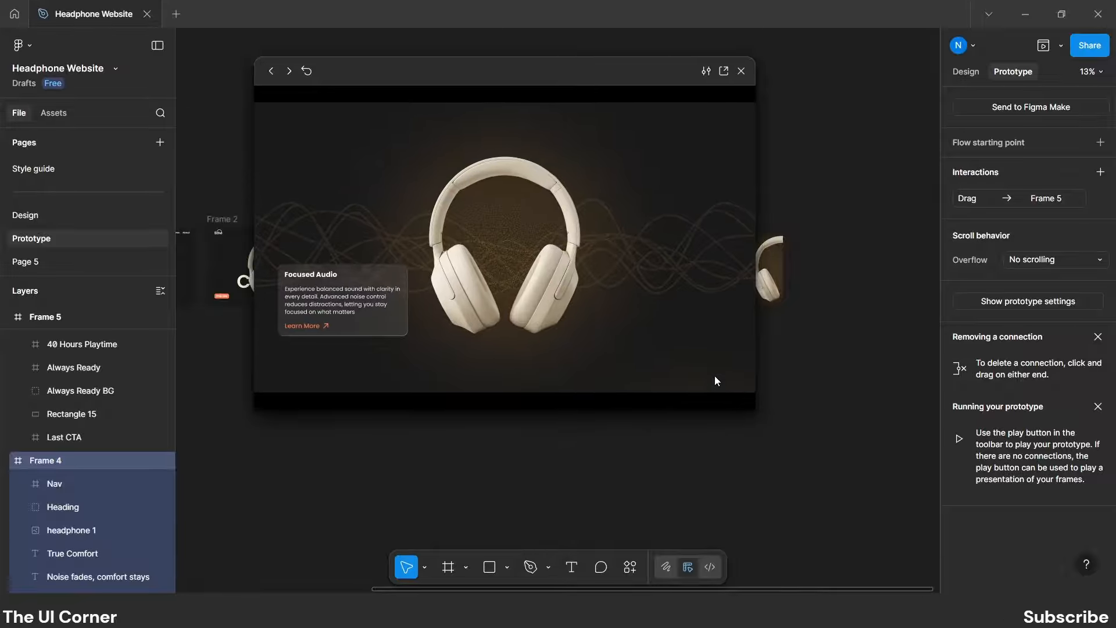
left_click_drag(699, 289, 698, 285)
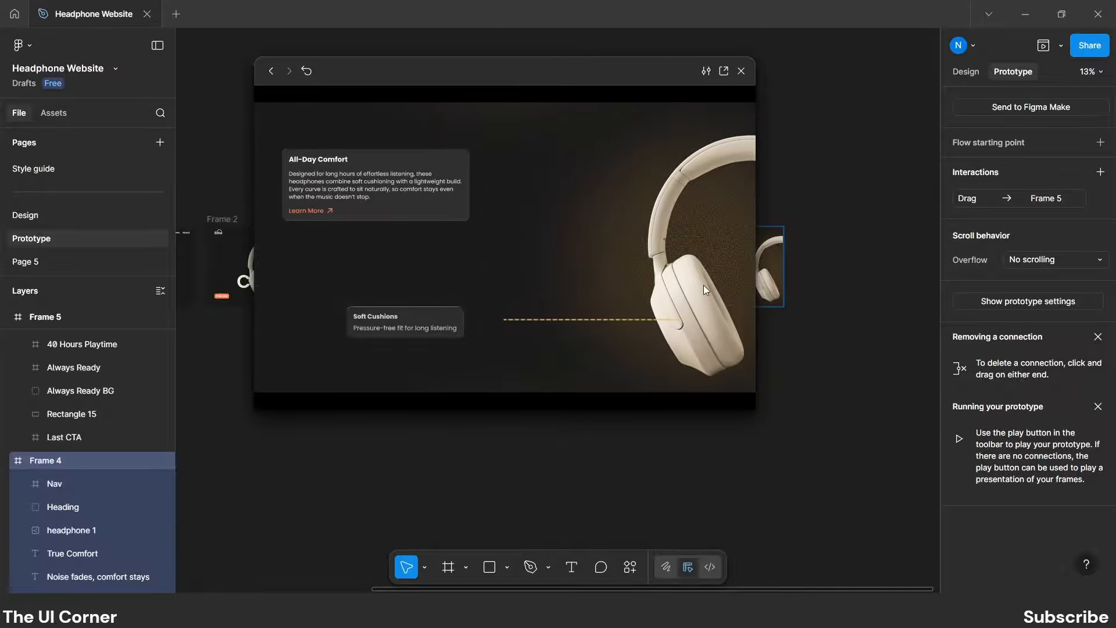
left_click(741, 71)
Duplicate Frame 6 and place the copy beside it, at X 9410 and Y 0.
left_click(966, 72)
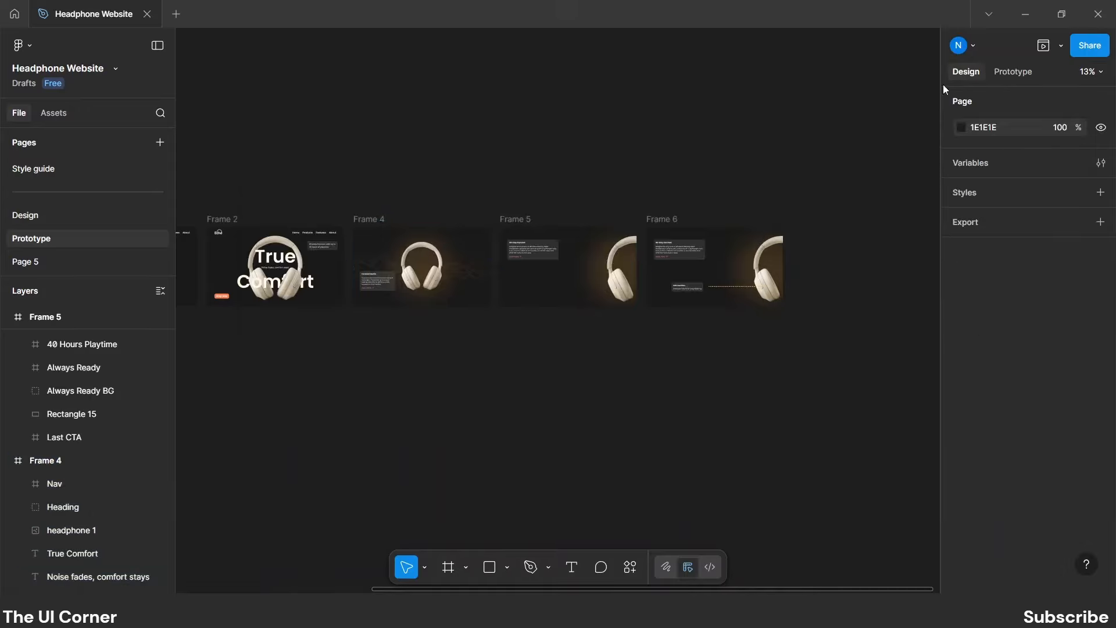
left_click(668, 219)
left_click_drag(668, 218, 830, 216)
scroll(830, 215, "right", 5)
scroll(640, 157, "down", 1)
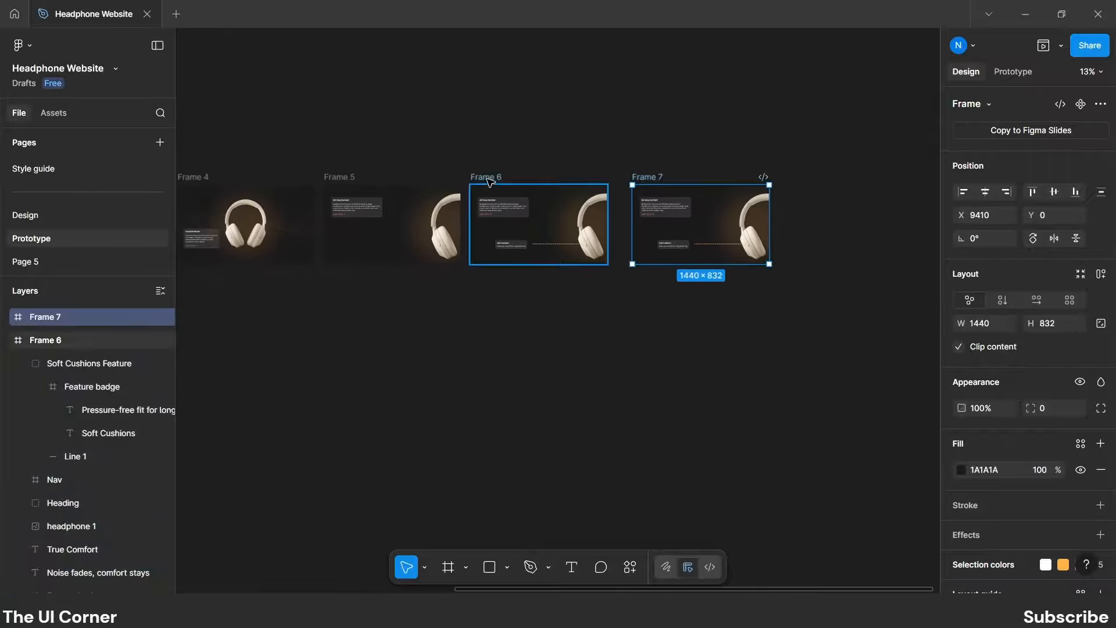
Extend Frame 6's height to about 2034 and set the opacity of its Always Ready and 40 Hours Playtime cards to 0%.
left_click(574, 262)
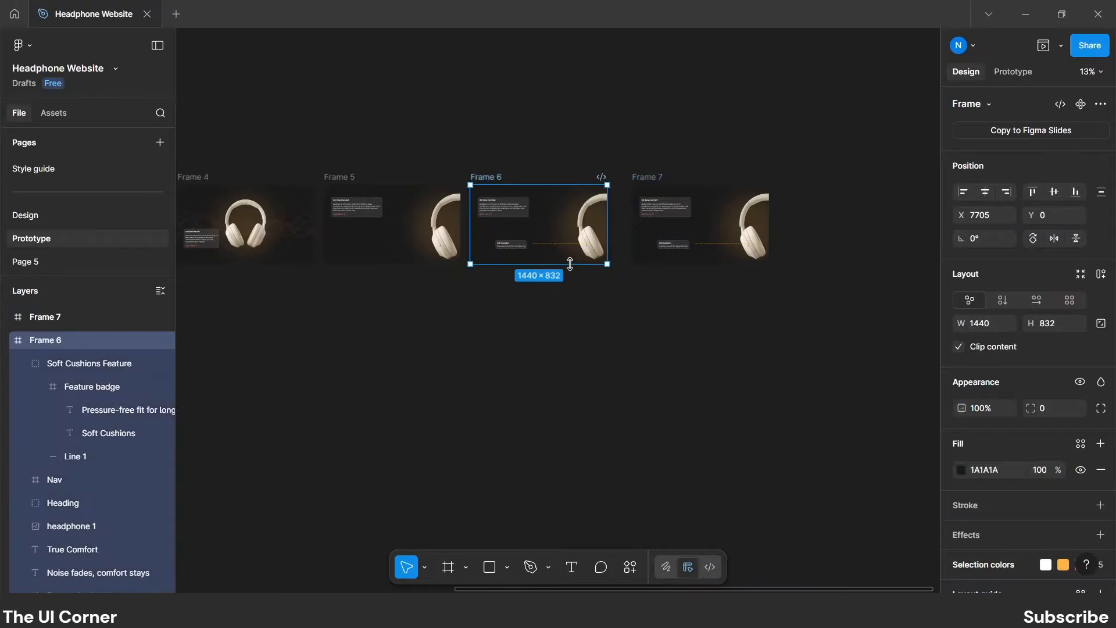
left_click_drag(569, 264, 570, 378)
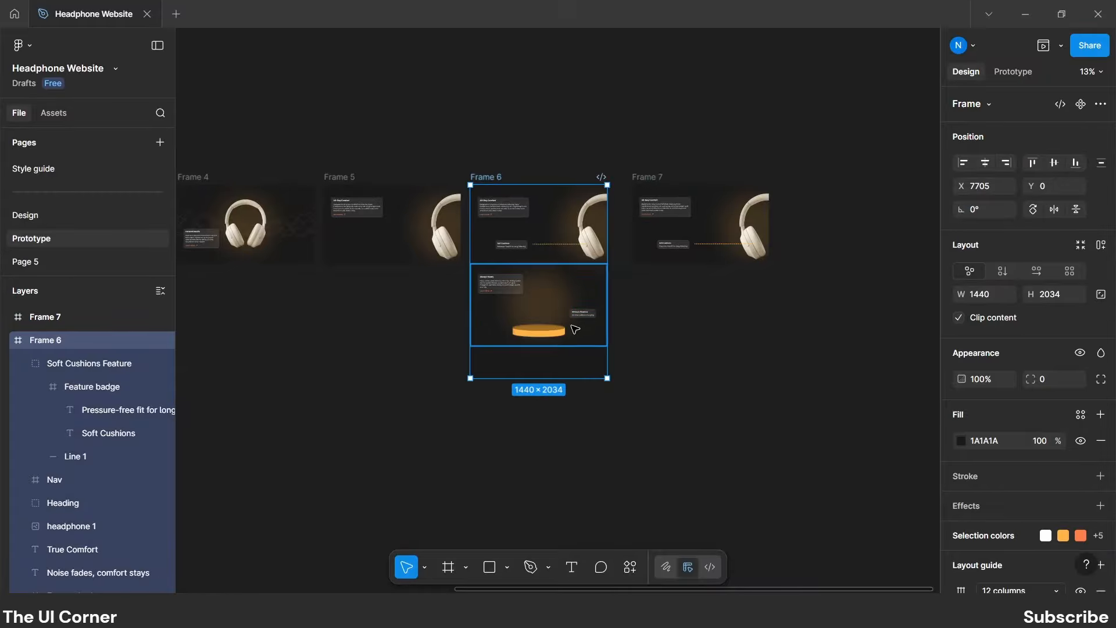
scroll(575, 329, "up", 5)
left_click(583, 314)
left_click(495, 284, "shift")
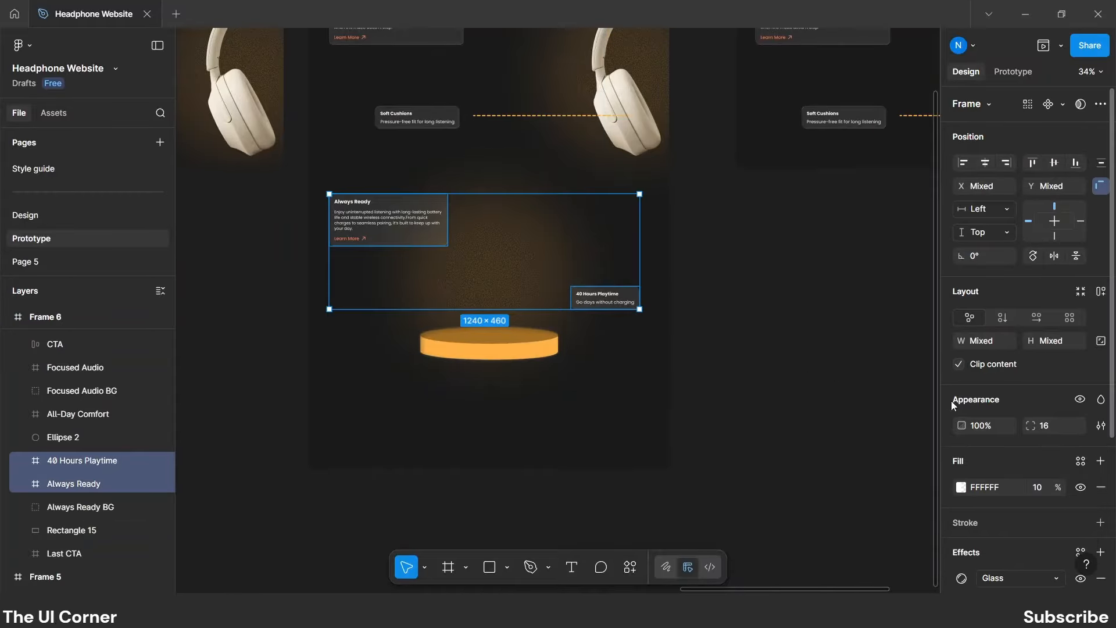
left_click(979, 426)
type("0")
key("Return")
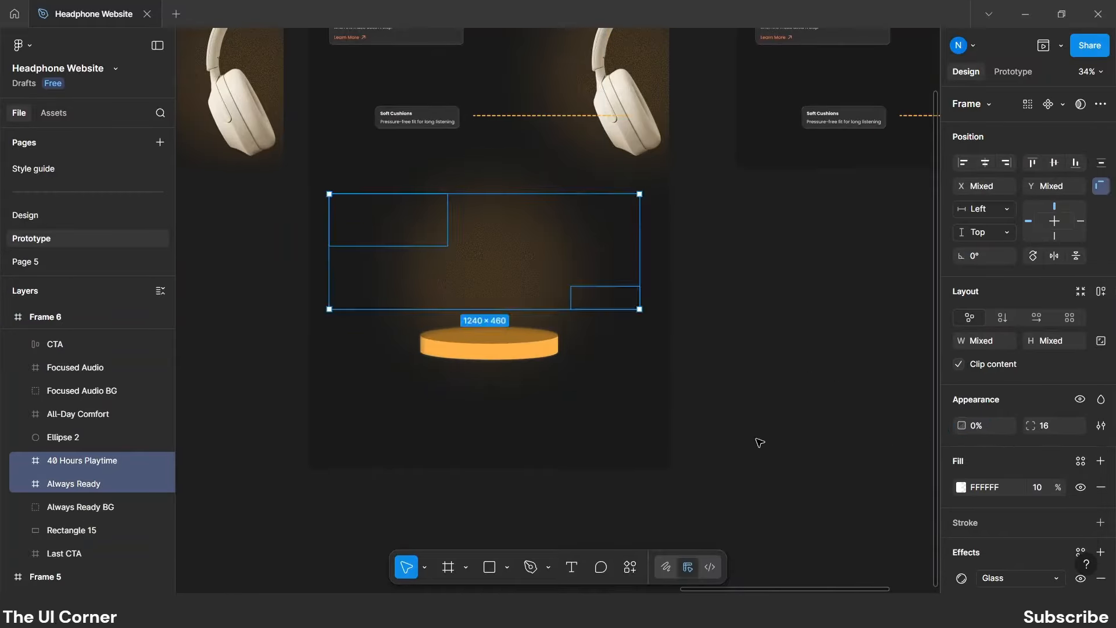
left_click(758, 441)
Reduce Frame 6's height to 832, hiding the Always Ready section again.
scroll(746, 413, "down", 3)
left_click(493, 131)
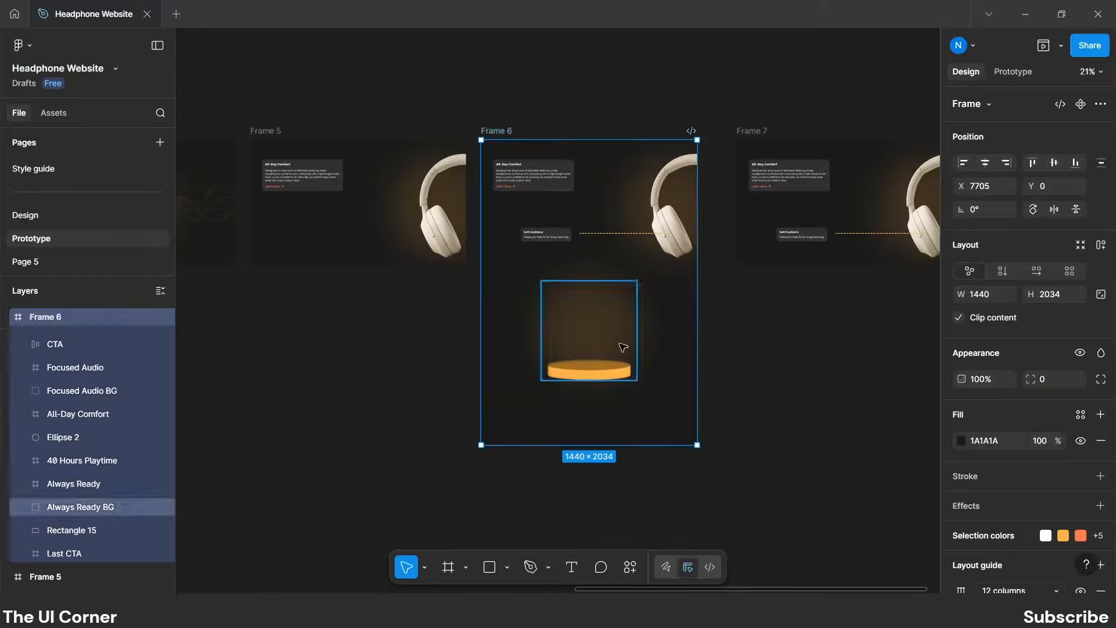
left_click_drag(670, 395, 663, 264)
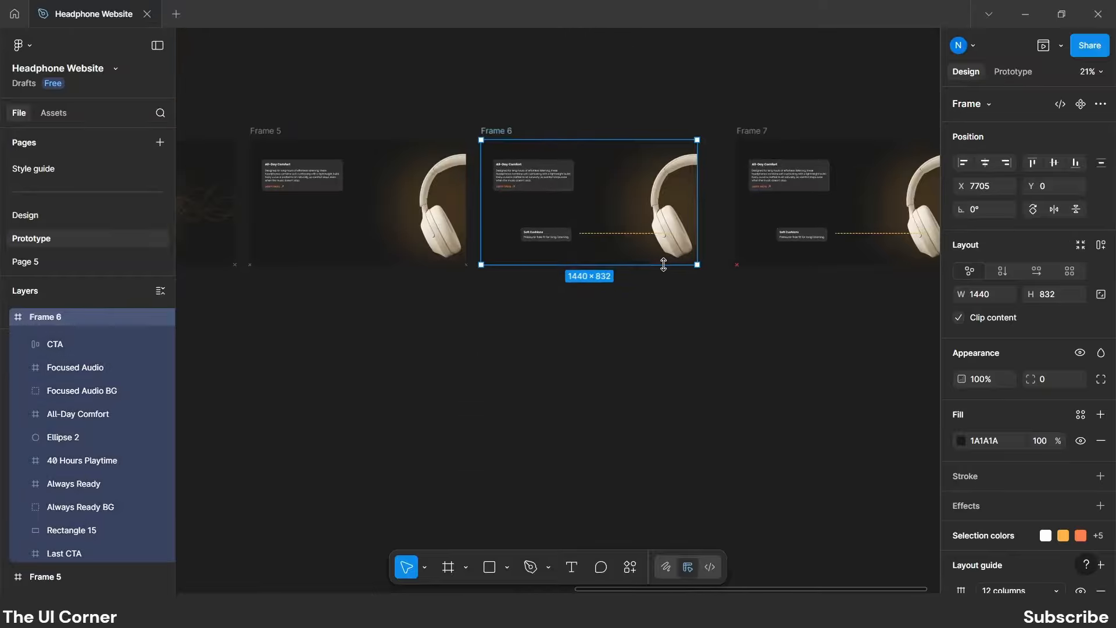
left_click(655, 368)
Extend Frame 7's height to about 1695 and move its headphone image down over the pedestal, to about X 354, Y 746.
left_click_drag(784, 394, 561, 399)
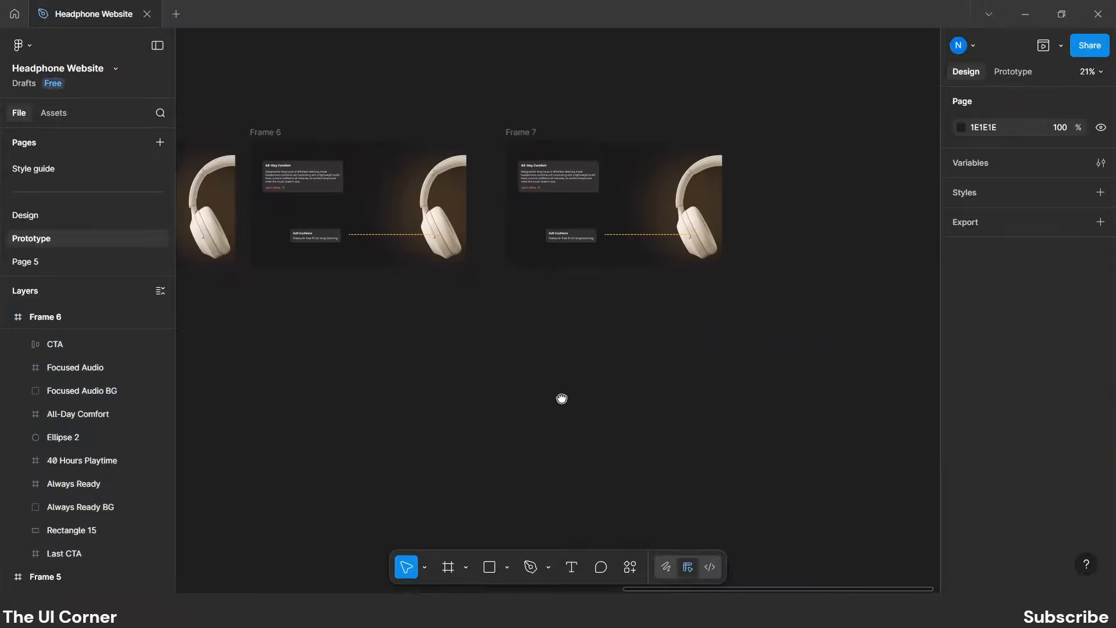
left_click(531, 132)
left_click_drag(675, 270, 697, 397)
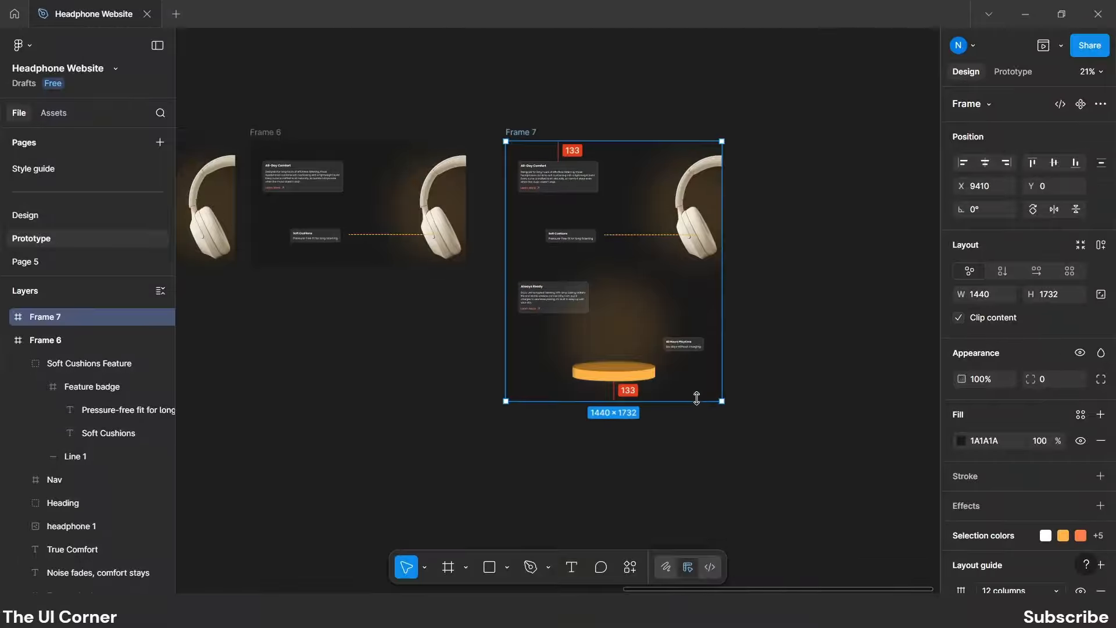
left_click(695, 239)
left_click_drag(699, 242, 605, 341)
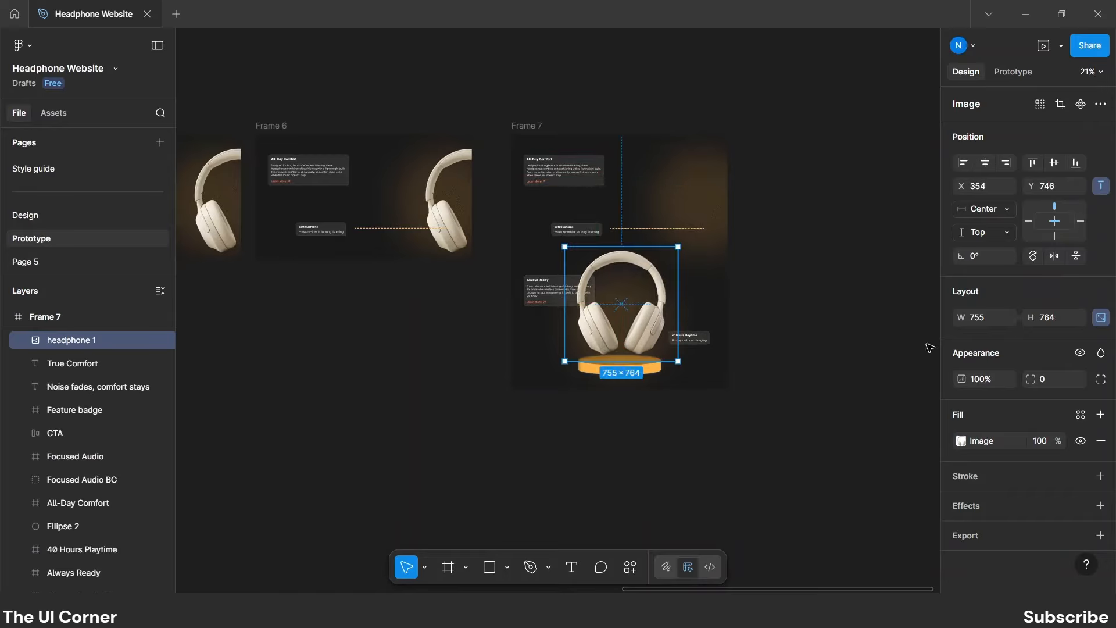
Set the headphone's width in Frame 7 to 406 and center it above the orange pedestal, at about X 507, Y 1063.
left_click(979, 321)
type("406")
key("Return")
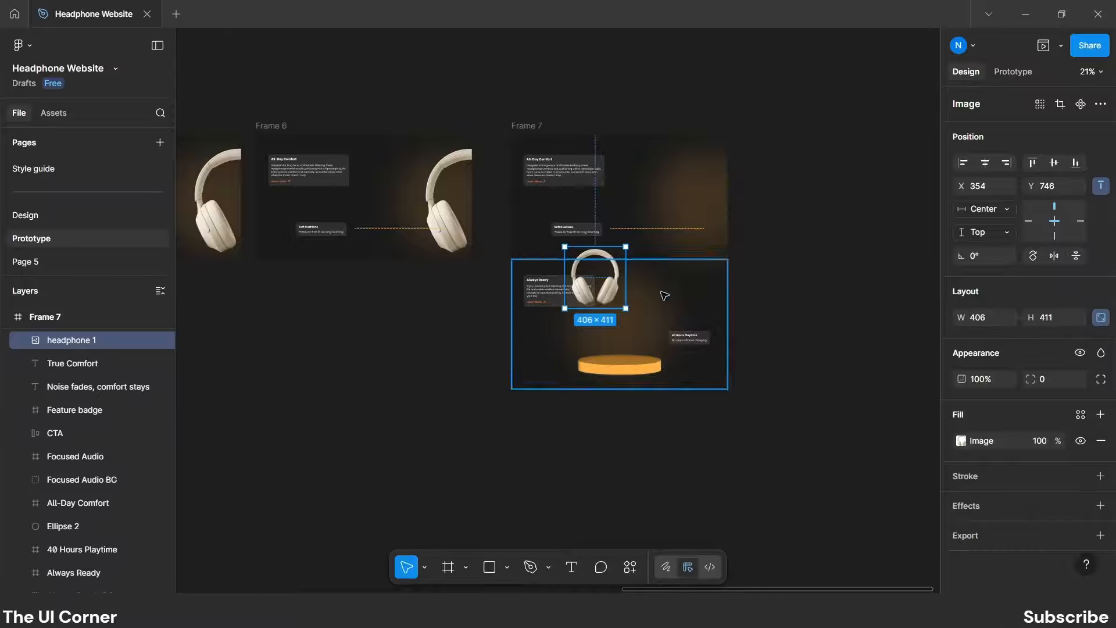
left_click_drag(605, 300, 628, 347)
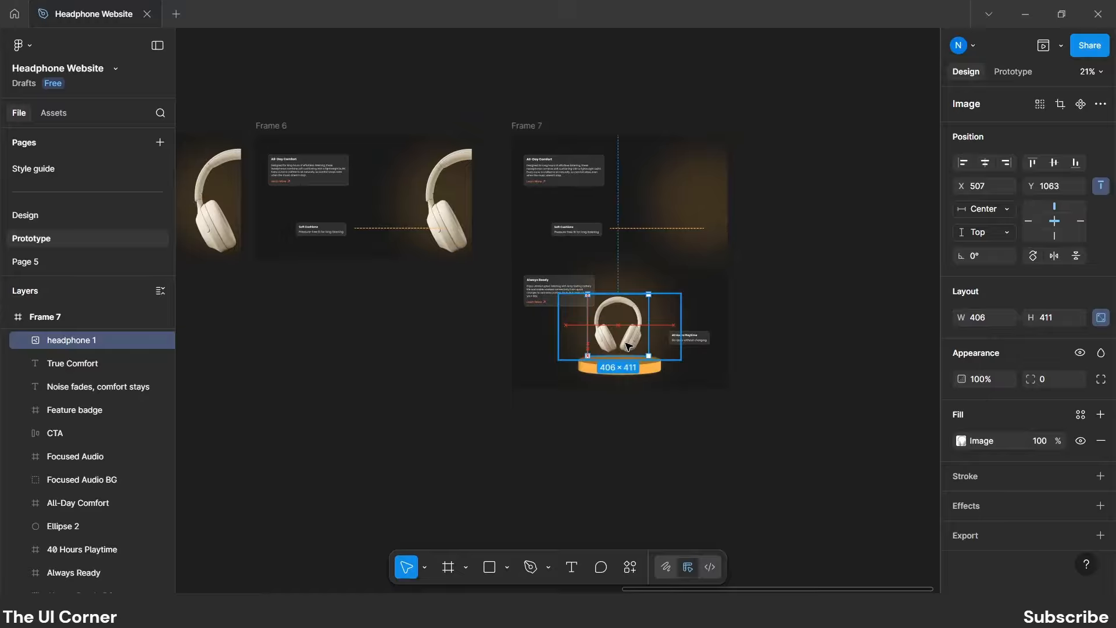
left_click(631, 432)
Reduce Frame 7's height to match Frame 6 and shift all its layers up until the Always Ready section fills it.
left_click(523, 125)
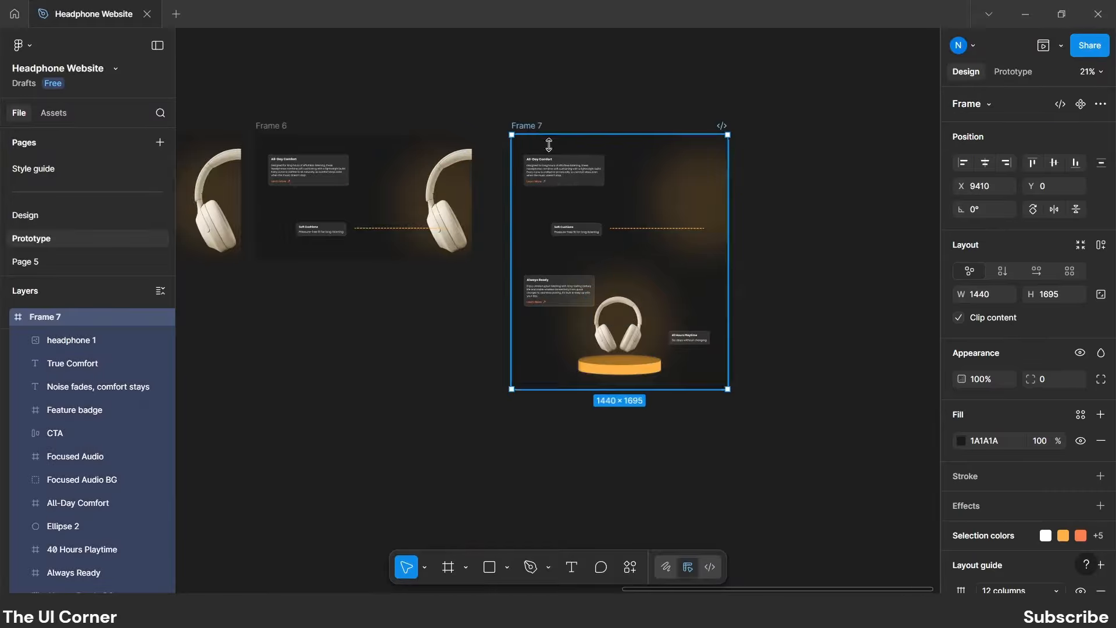
left_click_drag(688, 392, 673, 266)
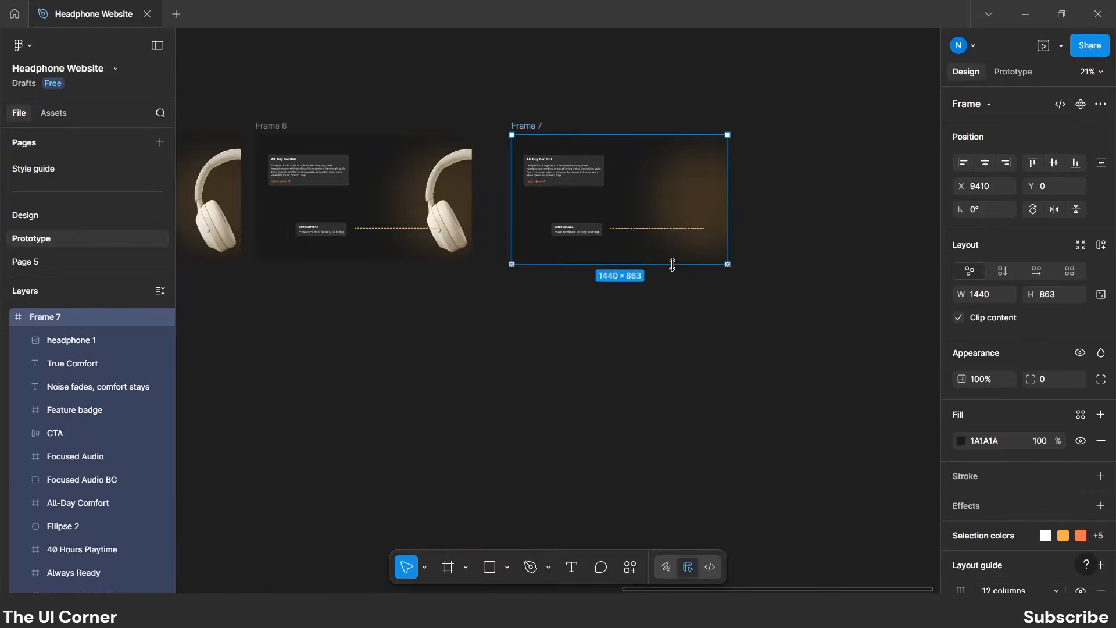
left_click(586, 244)
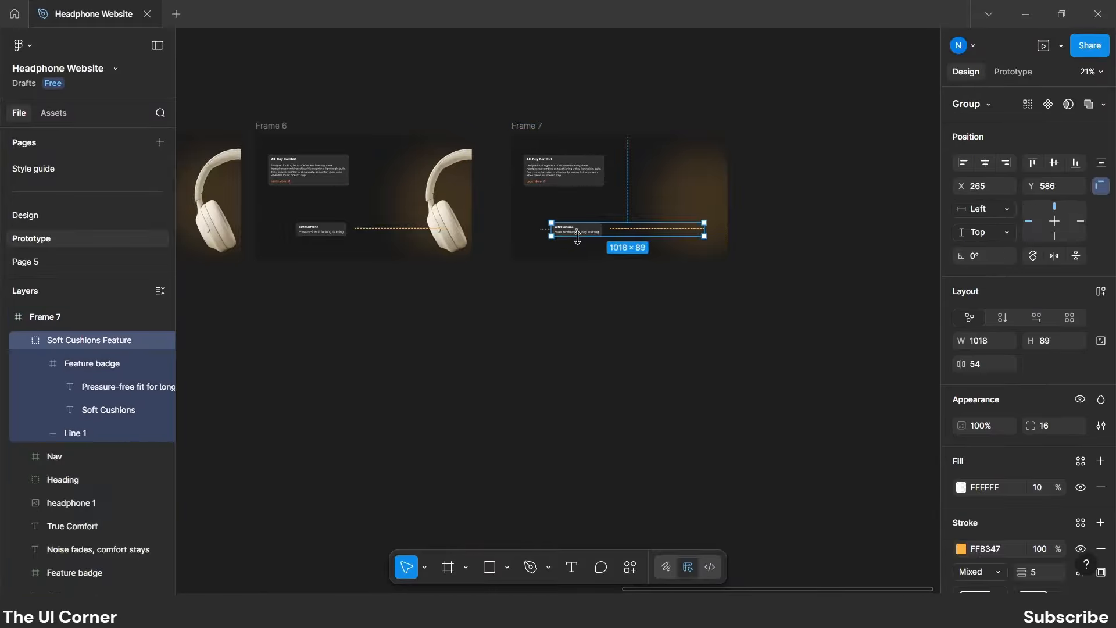
key("ctrl+a")
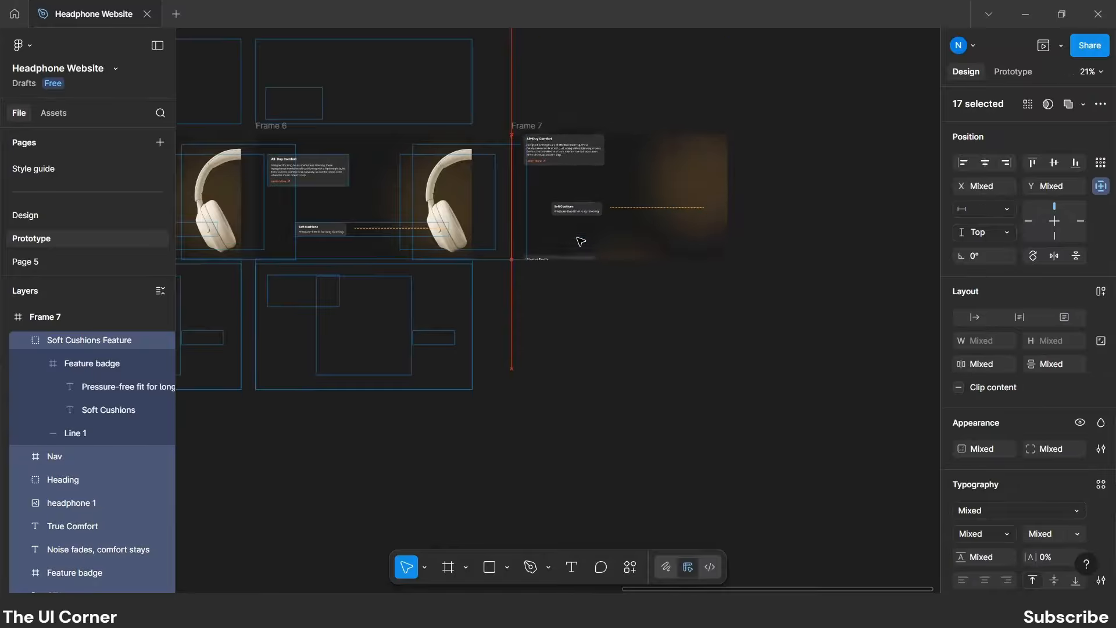
key("shift+Up")
key("shift+Up")
key("shift+Up")
key("shift+Up")
key("shift+Up")
key("shift+Up")
key("shift+Up")
key("shift+Up")
key("shift+Up")
key("shift+Up")
key("shift+Up")
key("shift+Up")
key("shift+Up")
key("shift+Up")
key("shift+Up")
key("shift+Up")
key("shift+Up")
key("shift+Up")
key("shift+Up")
key("shift+Up")
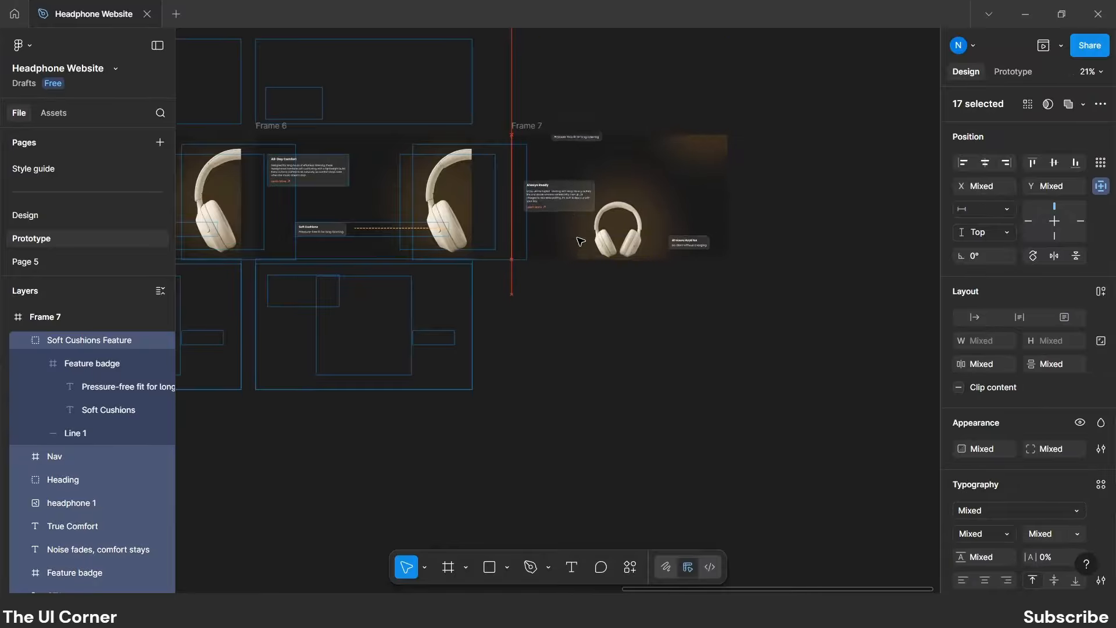
key("shift+Up")
key("shift+Up")
key("shift+Up")
key("shift+Up")
key("shift+Up")
key("shift+Up")
key("shift+Up")
key("shift+Up")
key("shift+Up")
key("shift+Up")
key("shift+Up")
key("shift+Up")
key("shift+Up")
key("shift+Up")
key("shift+Up")
key("shift+Up")
key("shift+Up")
key("shift+Up")
key("shift+Up")
key("shift+Up")
key("shift+Up")
key("shift+Up")
key("shift+Up")
key("shift+Up")
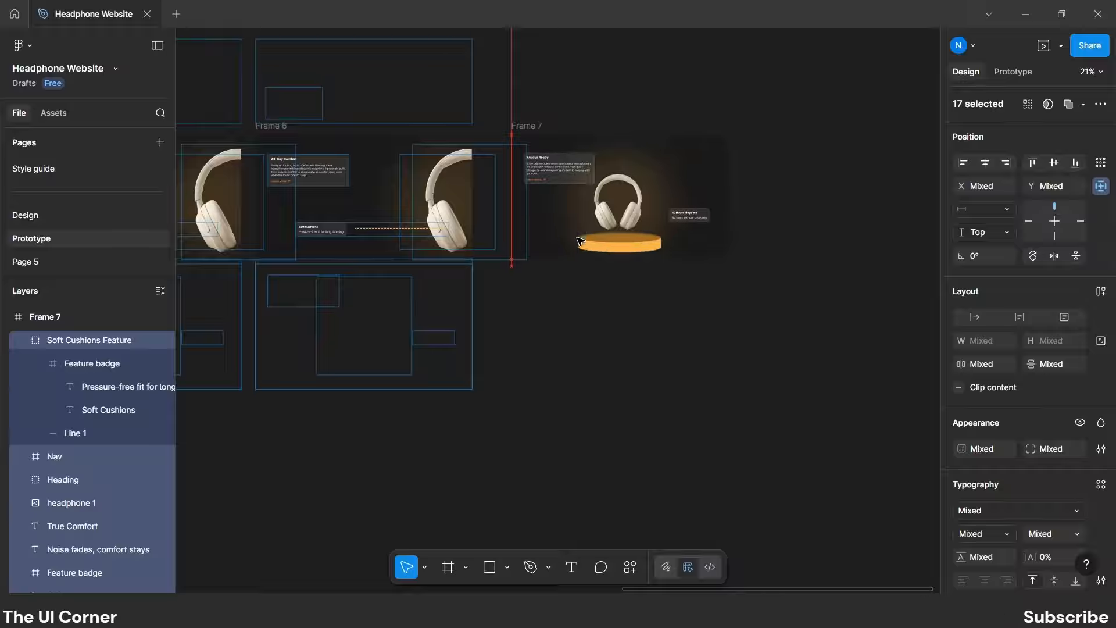
key("shift+Up")
key("shift+Up")
key("shift+Up")
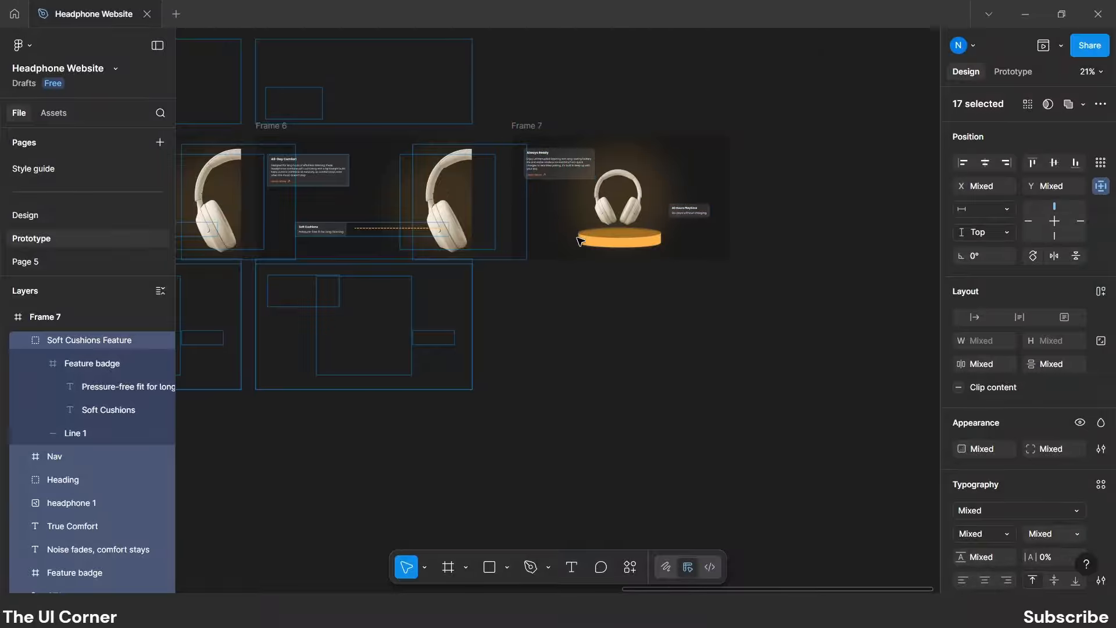
Center Frame 7's headphone horizontally at X 517 and lower it onto the orange pedestal at Y 263.
key("shift+Up")
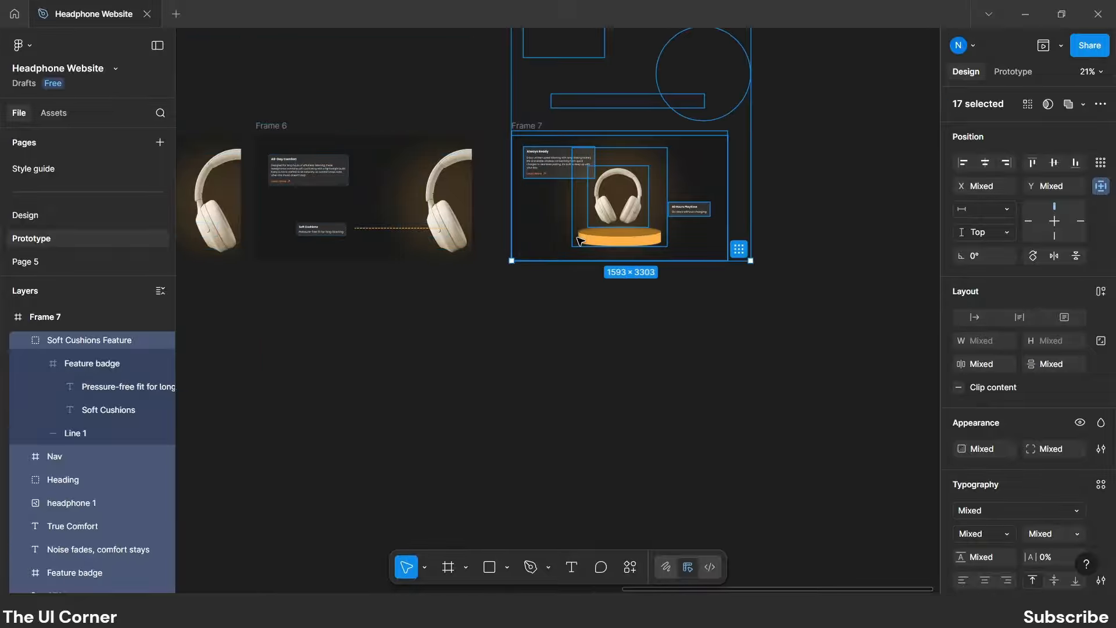
scroll(579, 238, "up", 5)
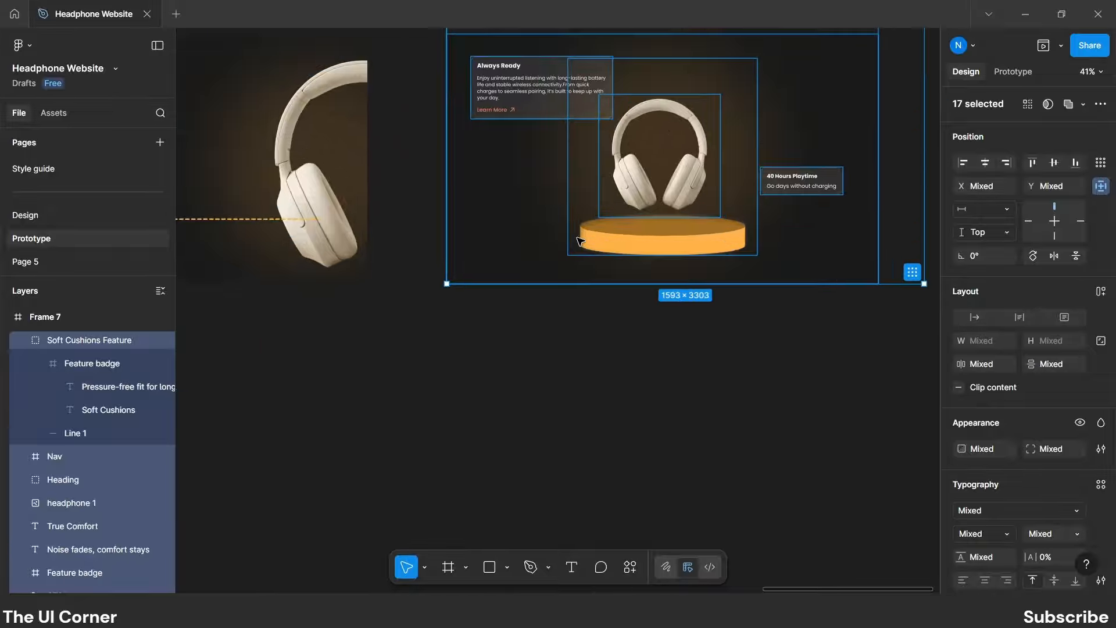
scroll(574, 235, "up", 3)
left_click(654, 273)
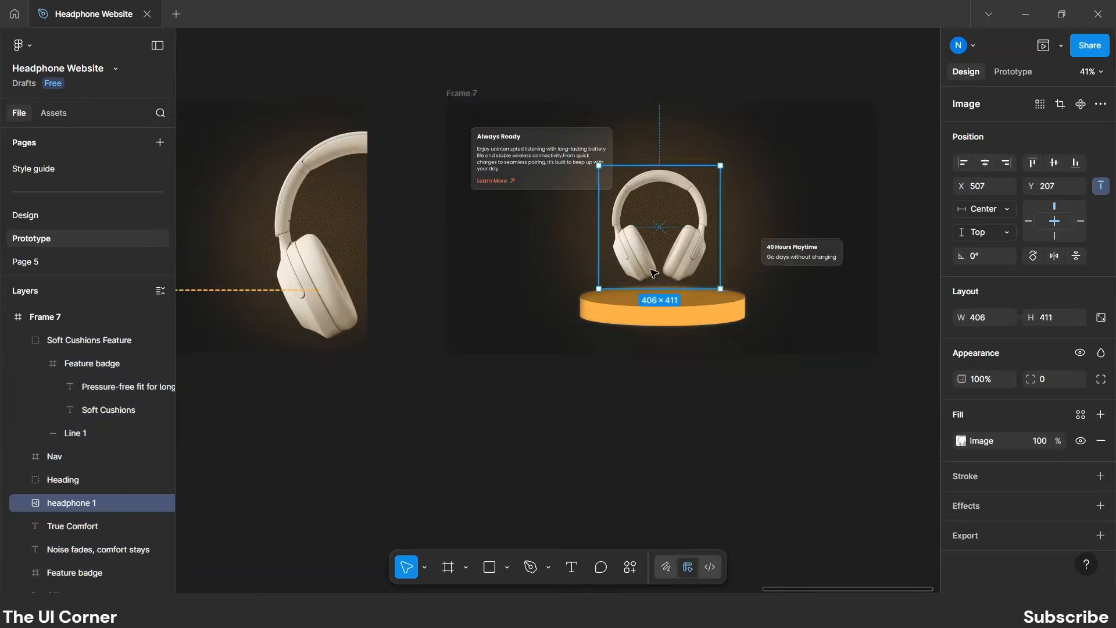
left_click(988, 162)
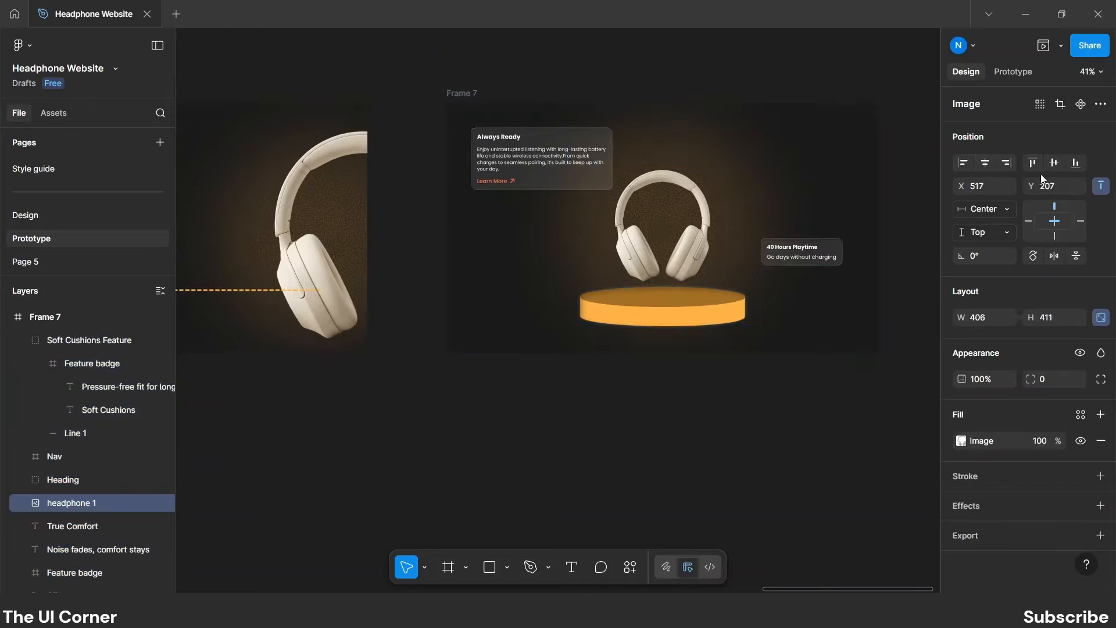
key("shift+Down")
key("Down")
key("Down")
key("Down")
key("Down")
key("Down")
key("Down")
key("Down")
key("Down")
key("Down")
key("Down")
key("Down")
key("Down")
key("Down")
key("Down")
key("Down")
key("Down")
key("Down")
key("Down")
key("Down")
key("Down")
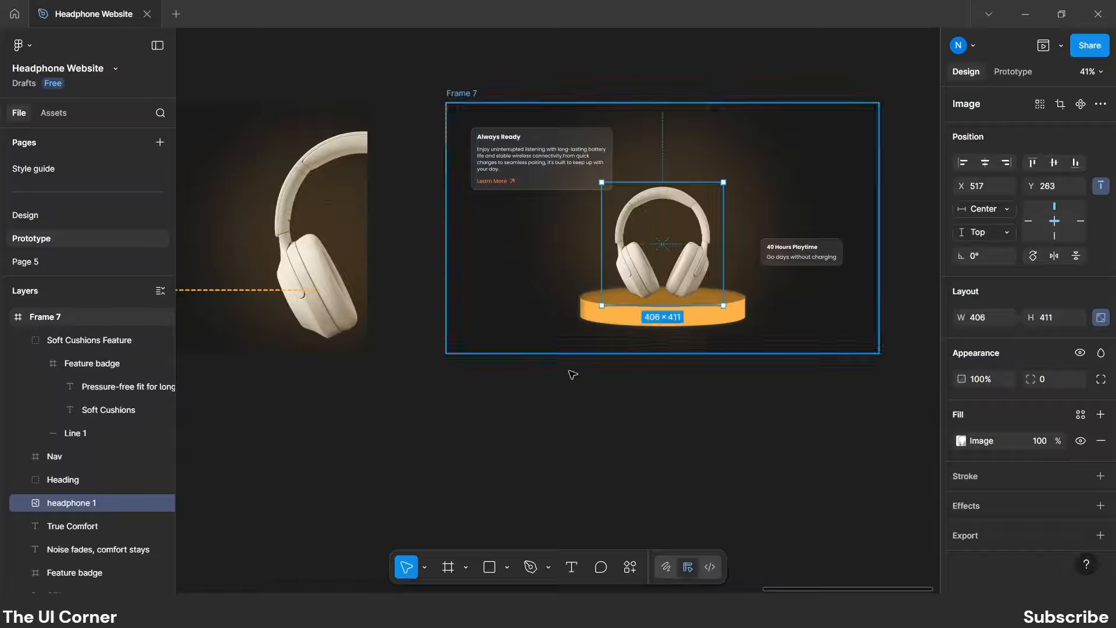
left_click(458, 413)
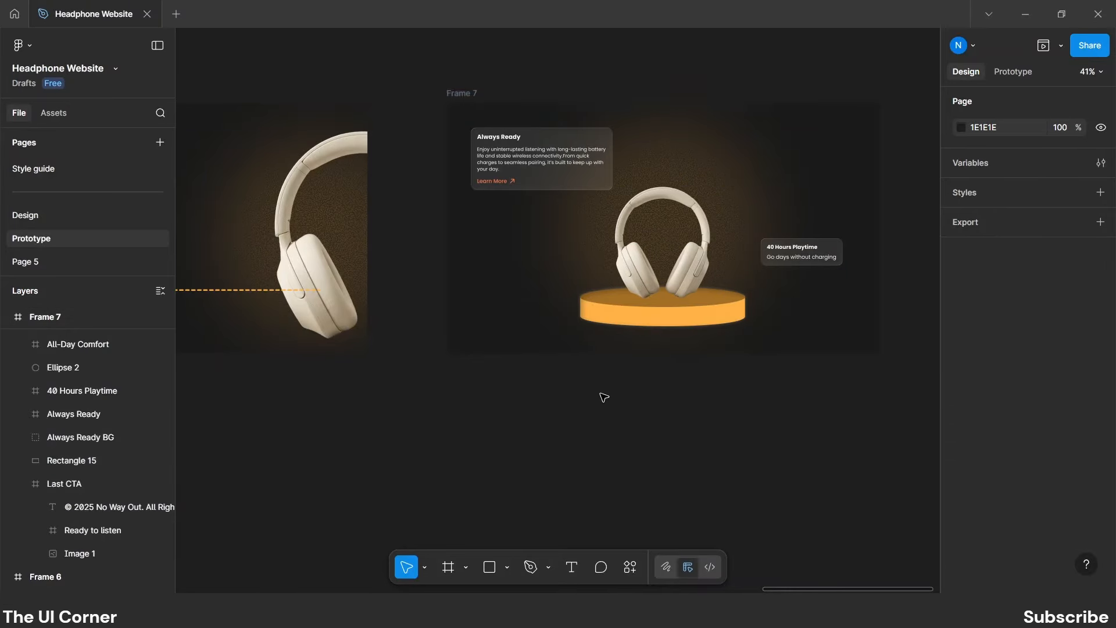
Connect Frame 6 to Frame 7 with an On drag interaction using Smart animate, Ease in and out, 2000ms.
scroll(581, 406, "down", 5)
scroll(593, 412, "down", 3)
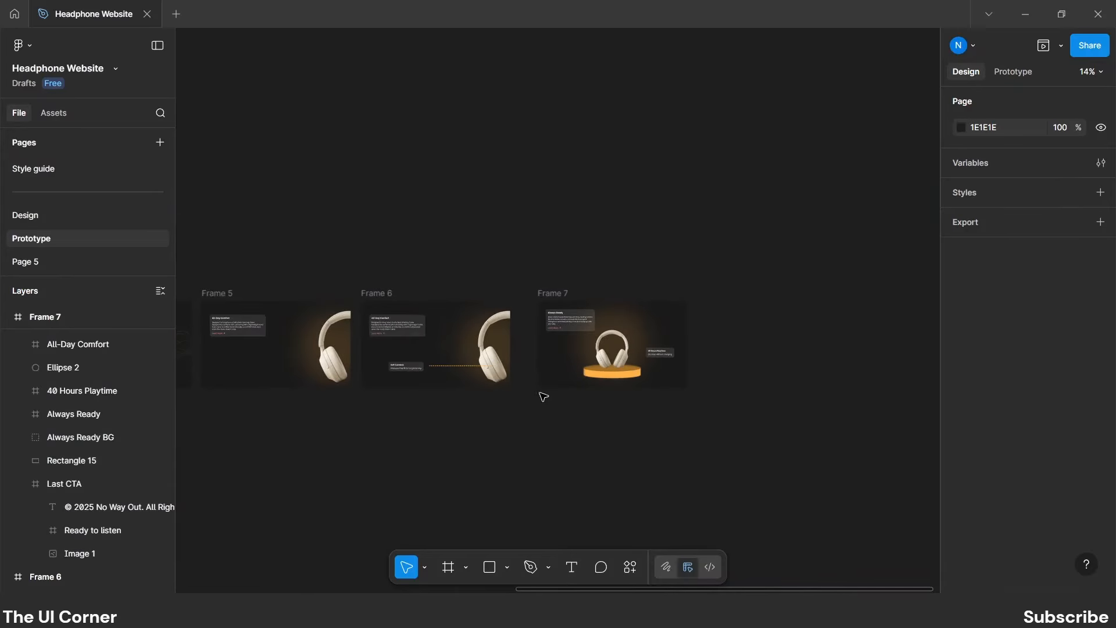
left_click(374, 294)
left_click(1013, 72)
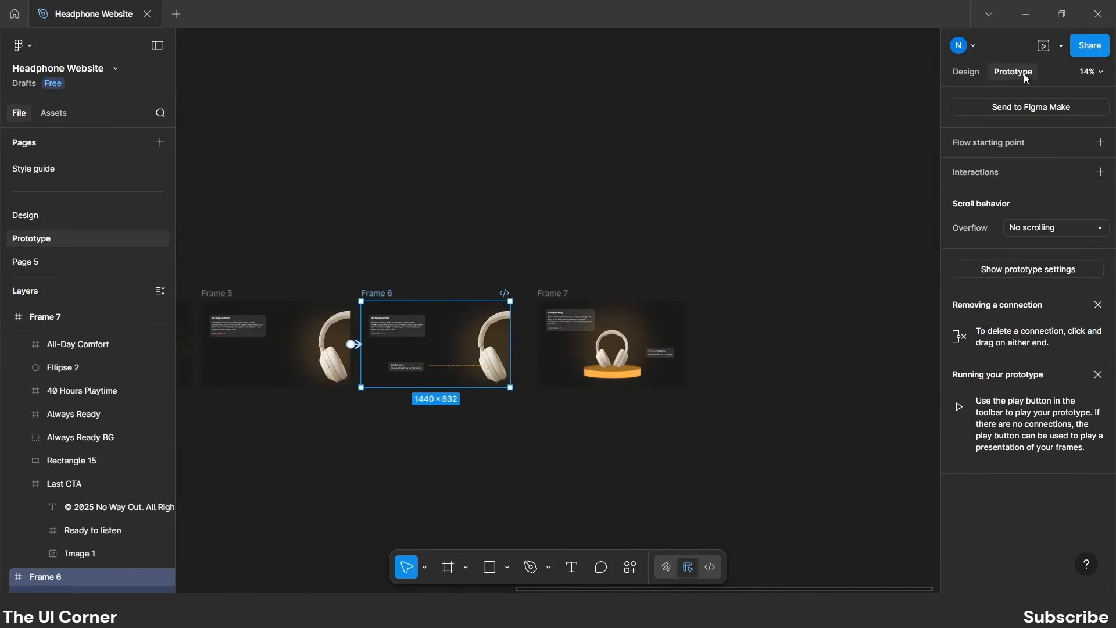
left_click_drag(510, 345, 608, 348)
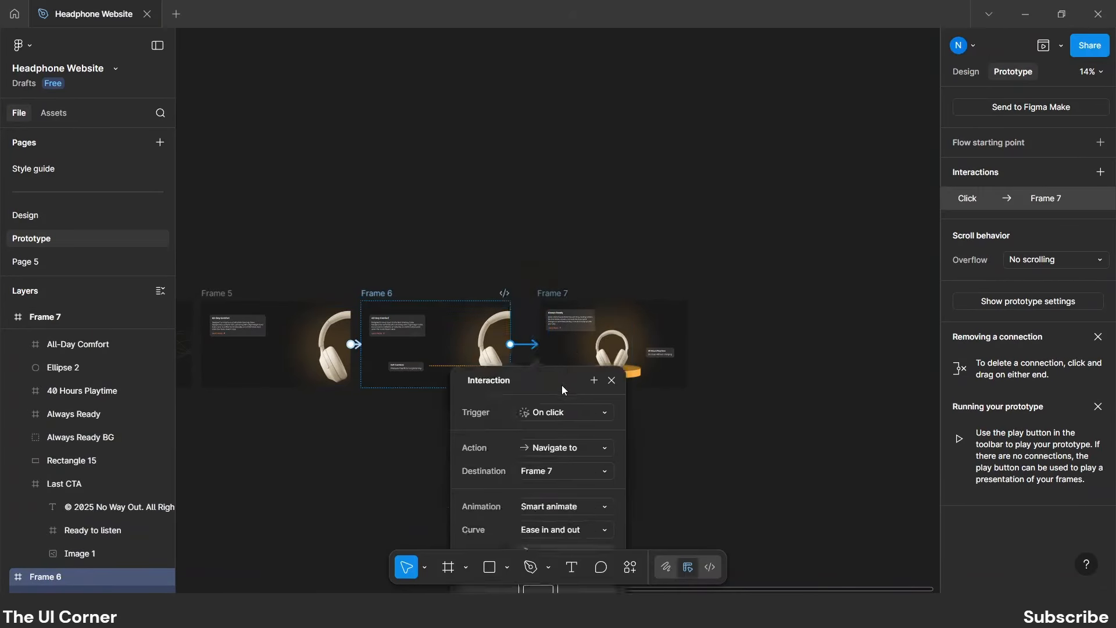
left_click(544, 205)
left_click(552, 223)
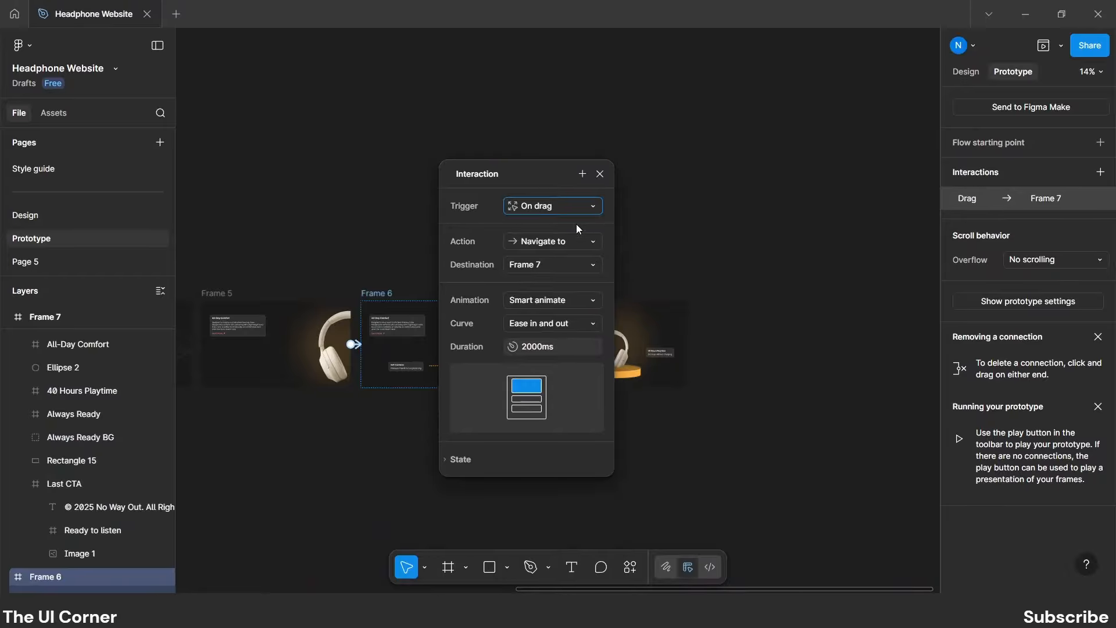
left_click(600, 173)
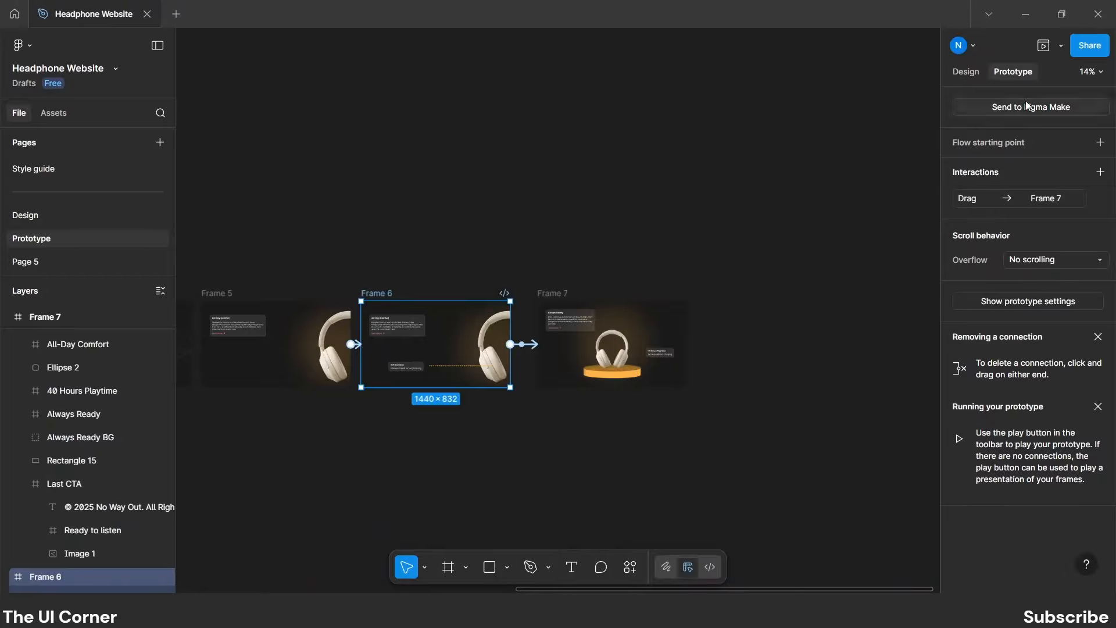
Preview the prototype from Frame 6 in an enlarged window and trigger the transition to Frame 7.
left_click(1043, 45)
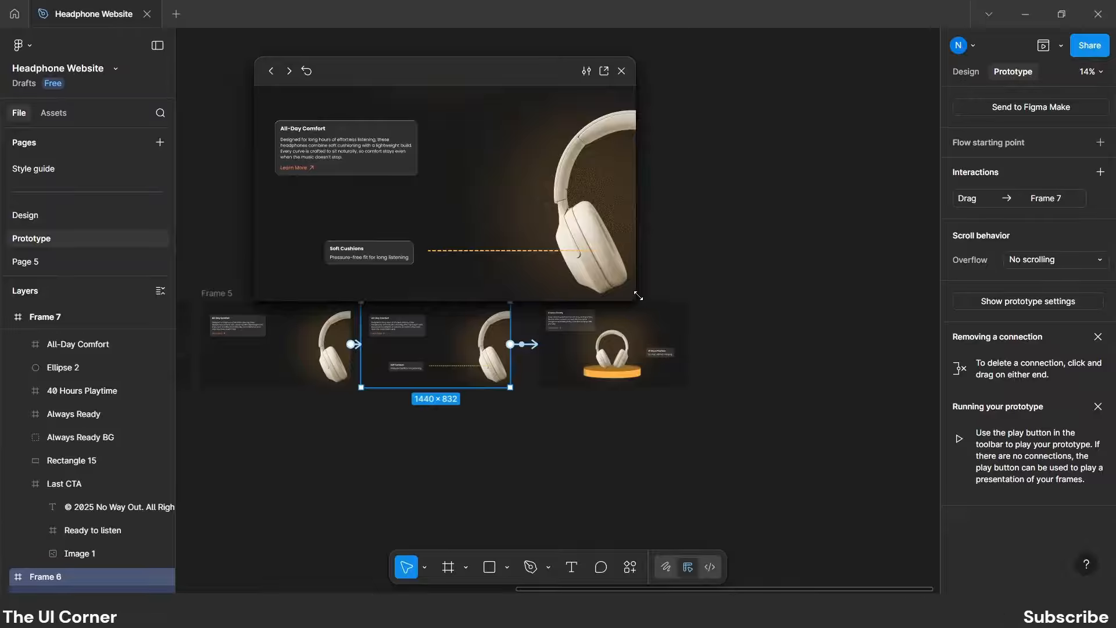
left_click_drag(637, 296, 753, 415)
left_click_drag(710, 344, 722, 201)
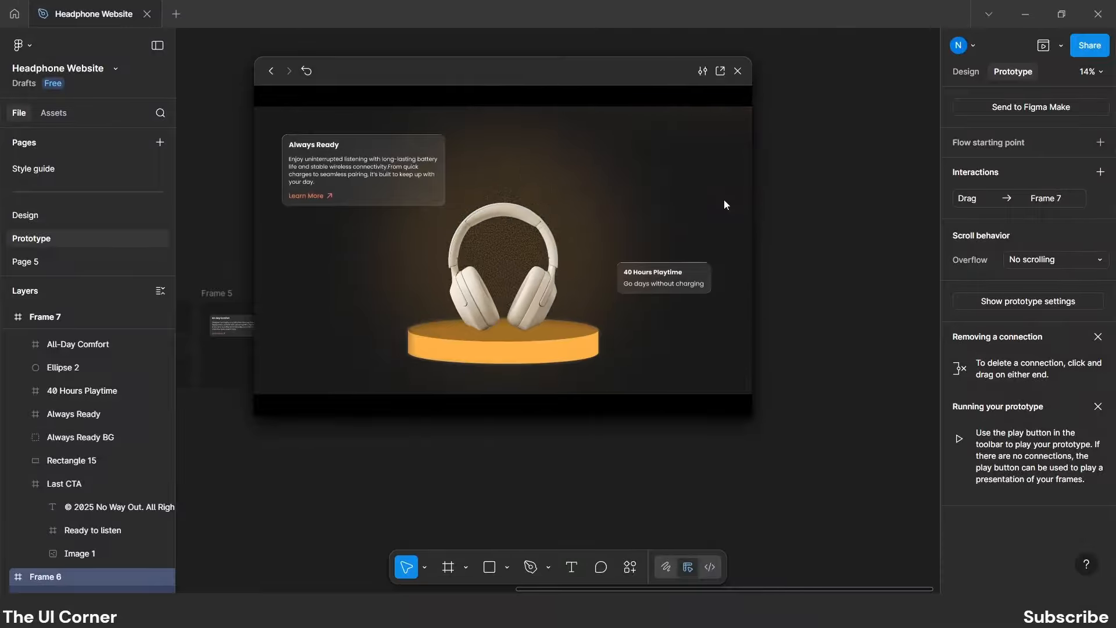
left_click(738, 70)
Duplicate Frame 7 to its right, placing the copy at X 10951, Y 0.
left_click(549, 293)
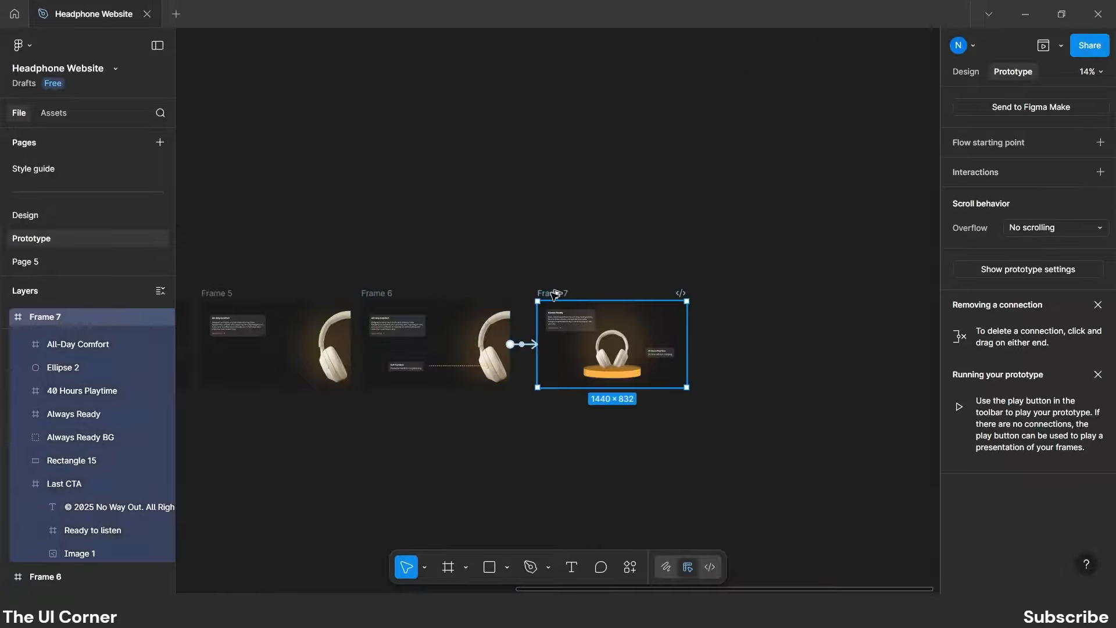
left_click_drag(554, 295, 714, 294)
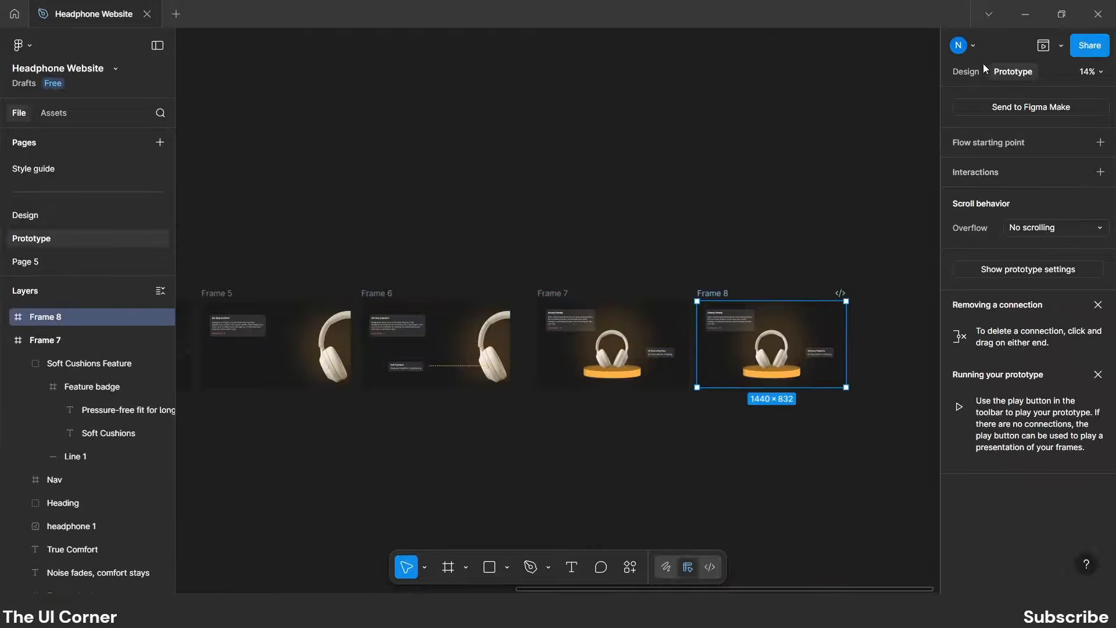
left_click(966, 72)
left_click(554, 293)
scroll(553, 291, "down", 3)
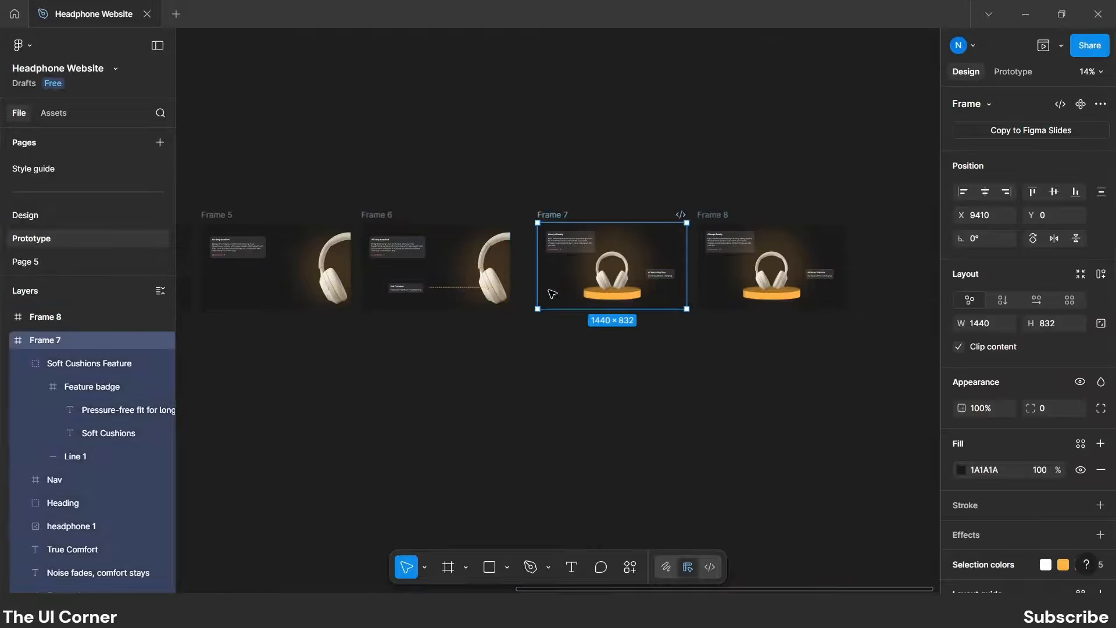
left_click(722, 219)
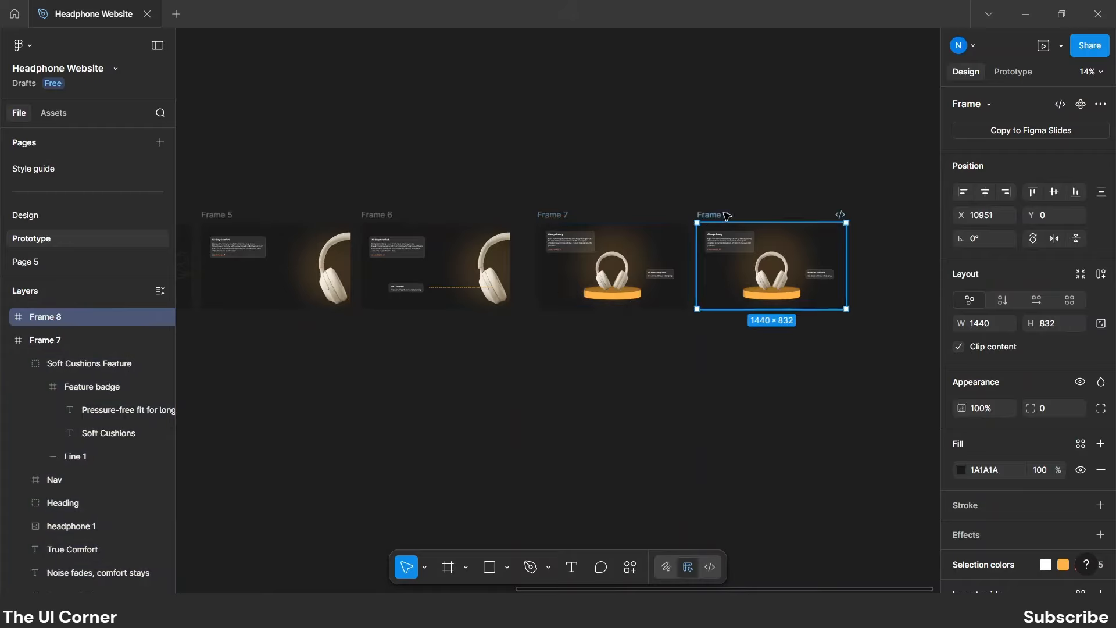
Shift all of Frame 8's layers except Last CTA up out of the frame so the Ready to Listen section fills it.
scroll(613, 177, "right", 3)
left_click(649, 281)
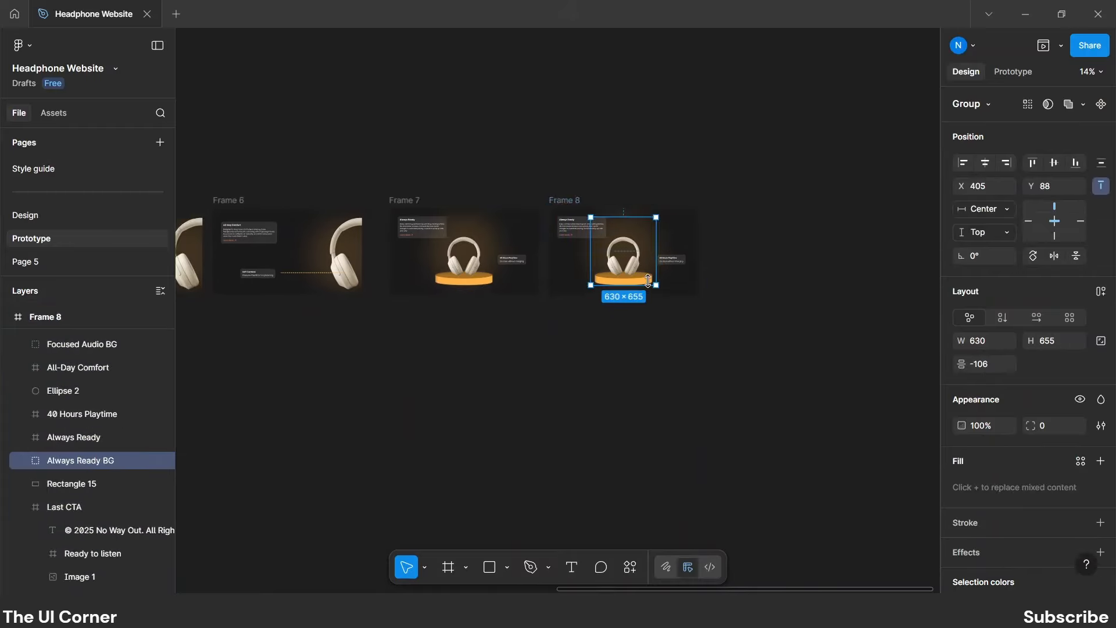
key("ctrl+a")
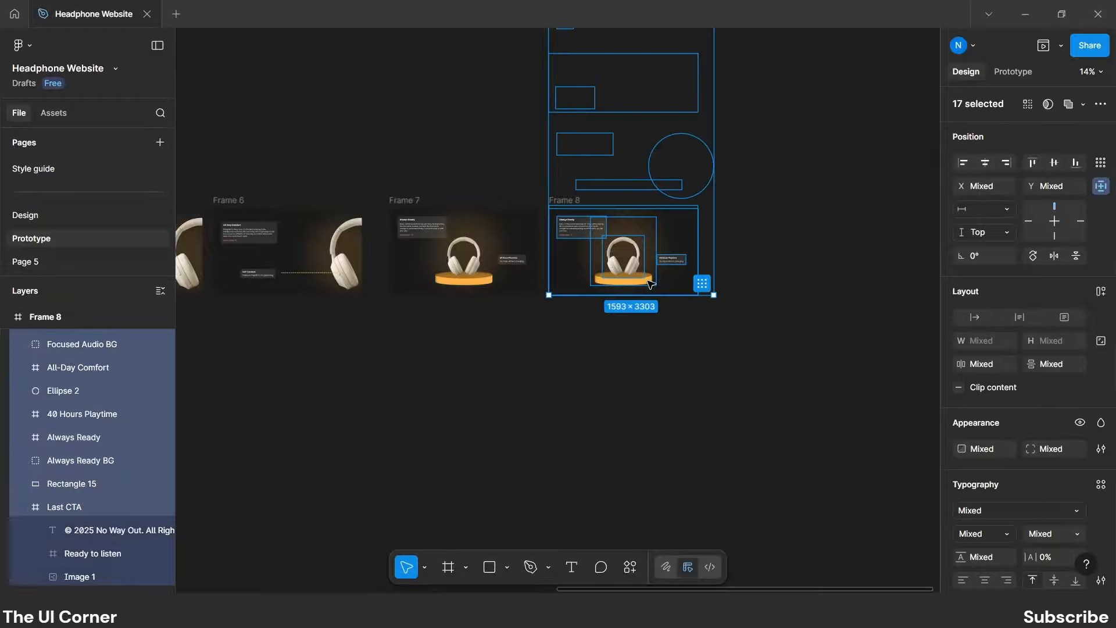
scroll(44, 456, "down", 2)
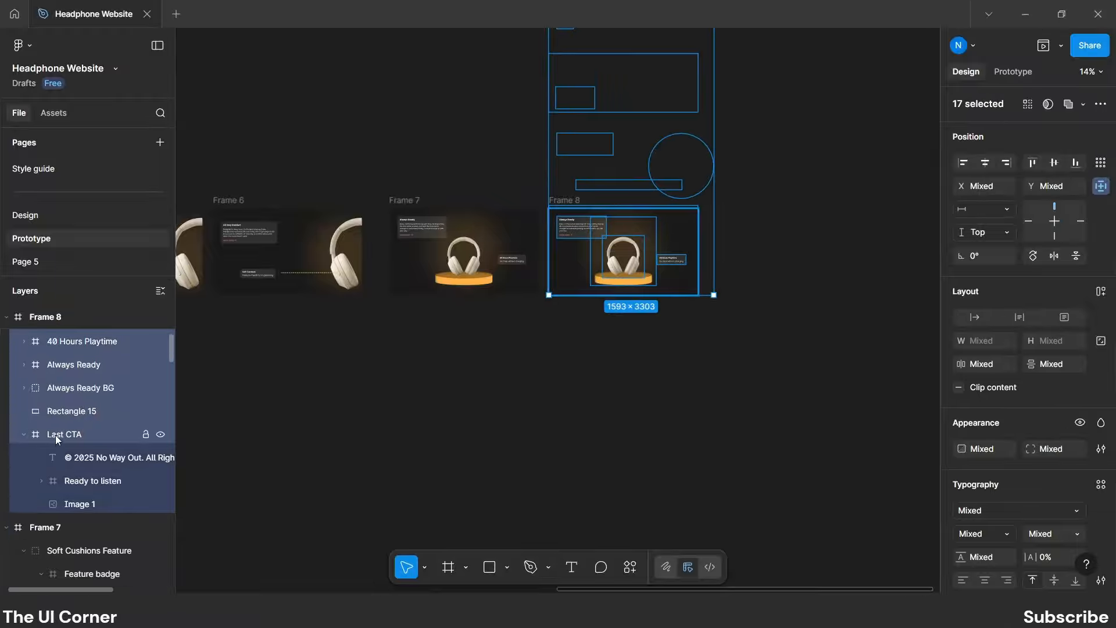
left_click(55, 434, "ctrl")
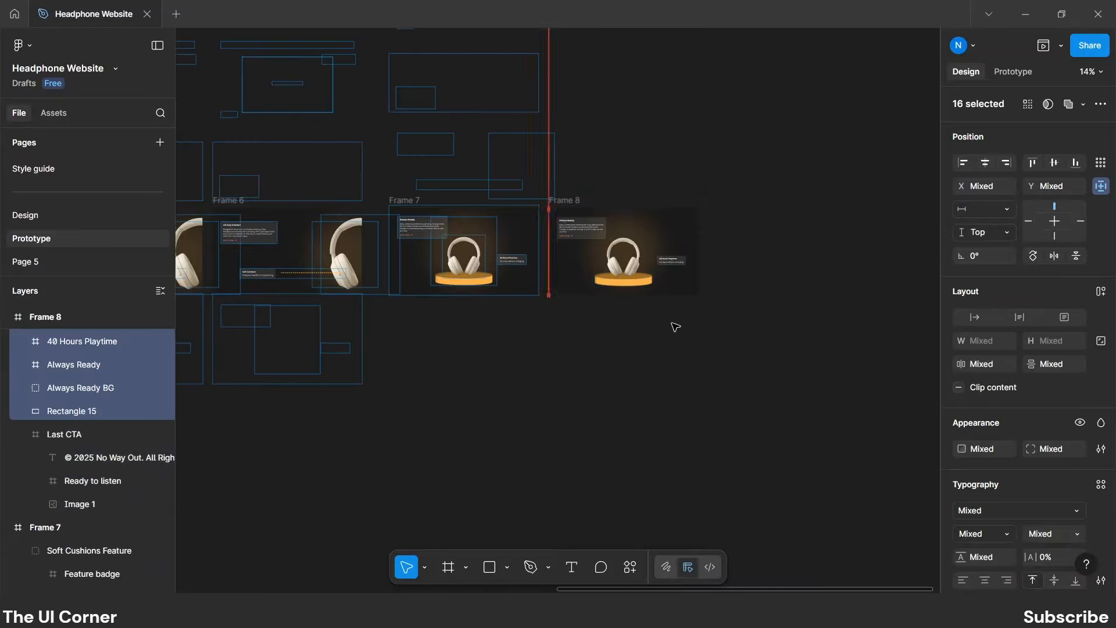
key("shift+Up")
key("shift+Up")
key("shift+Up")
key("shift+Up")
key("shift+Up")
key("shift+Up")
key("shift+Up")
key("shift+Up")
key("shift+Up")
key("shift+Up")
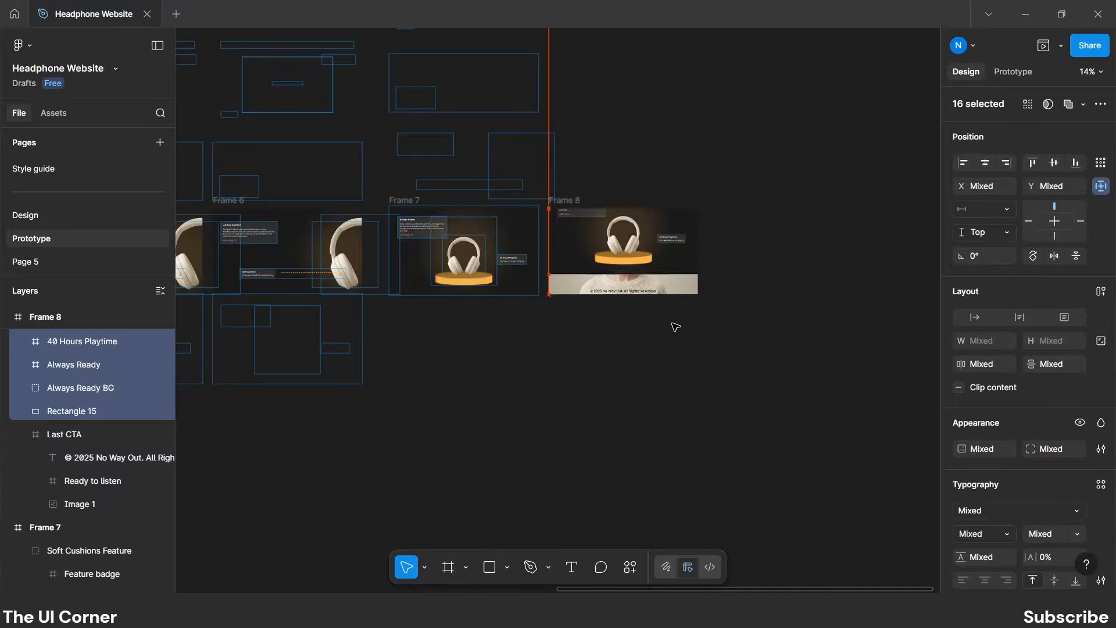
key("shift+Up")
key("shift+Up")
key("shift+Up")
key("shift+Up")
key("shift+Up")
key("shift+Up")
key("shift+Up")
key("shift+Up")
key("shift+Up")
key("shift+Up")
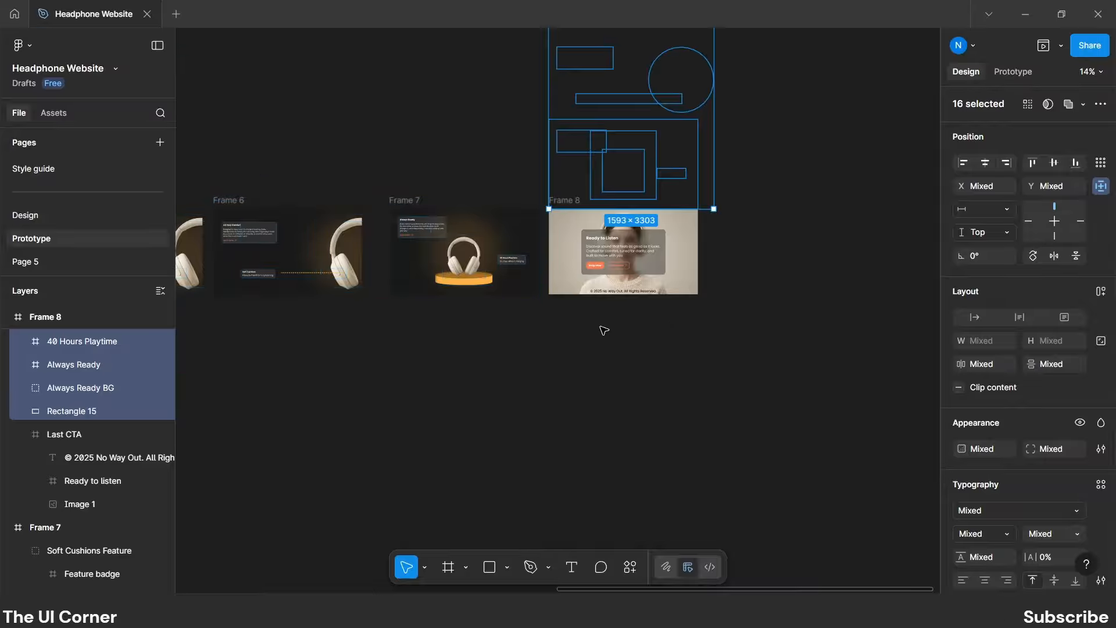
left_click(580, 338)
Enlarge Image 1 inside Frame 8's Last CTA to 1826 × 1055 and center it in the section.
left_click(568, 250)
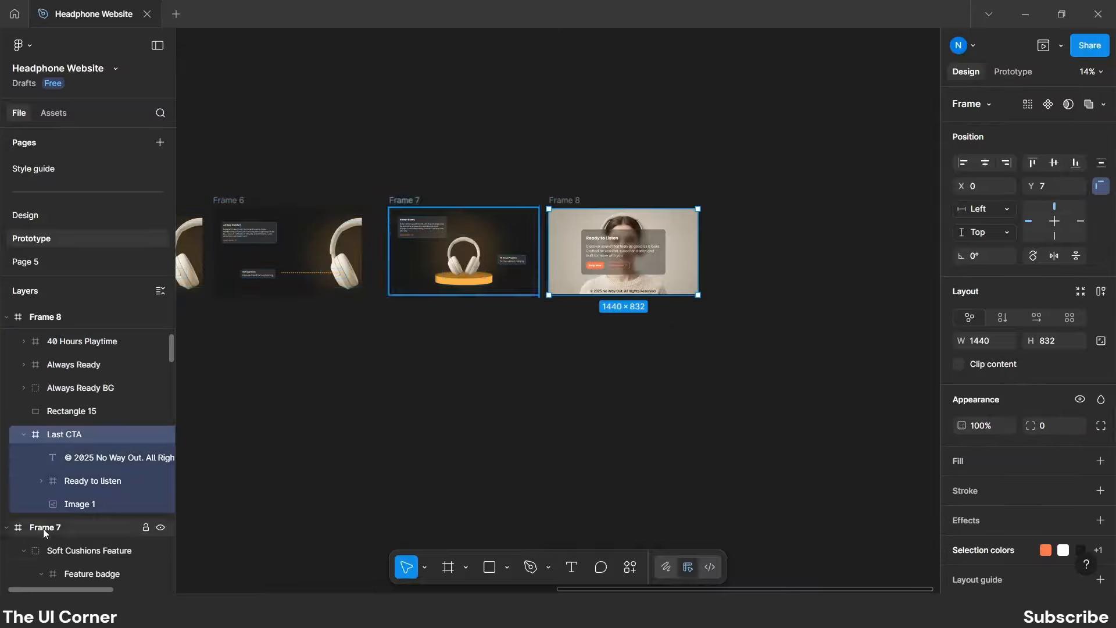
left_click(70, 504)
mouse_move(548, 295)
left_mouse_down()
mouse_move(529, 324)
mouse_move(547, 311)
left_mouse_up()
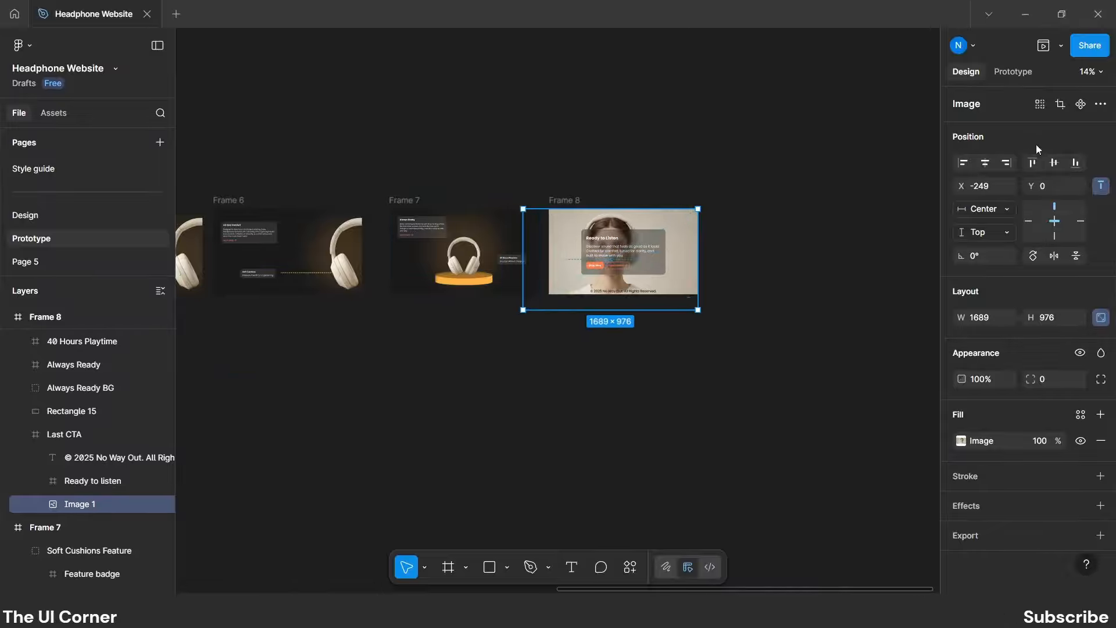
left_click(988, 162)
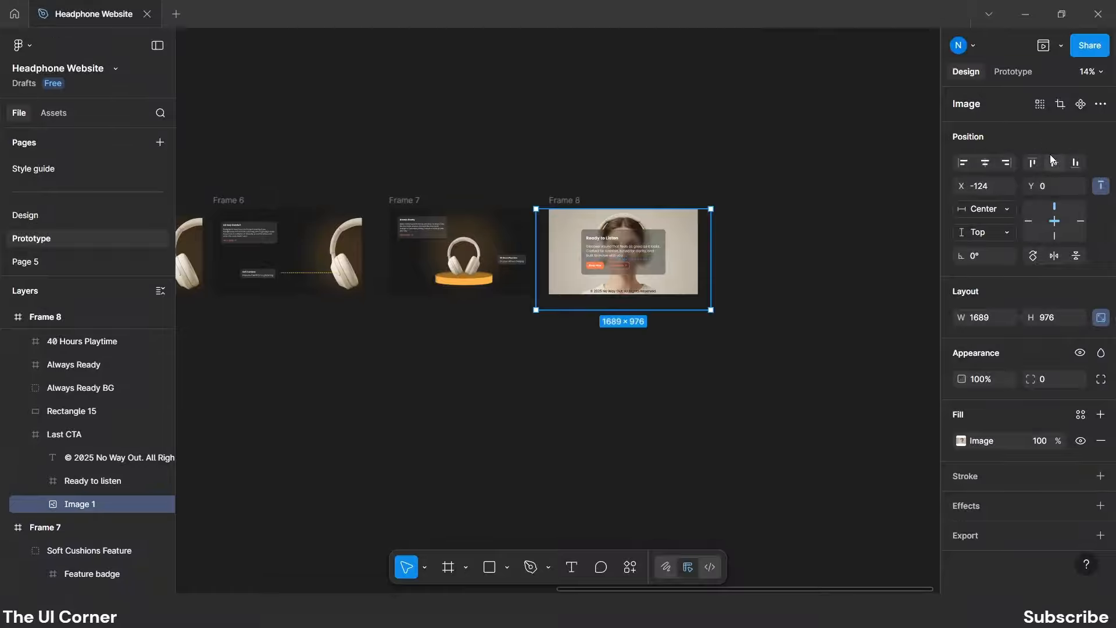
left_click(1053, 162)
left_click_drag(536, 302, 522, 311)
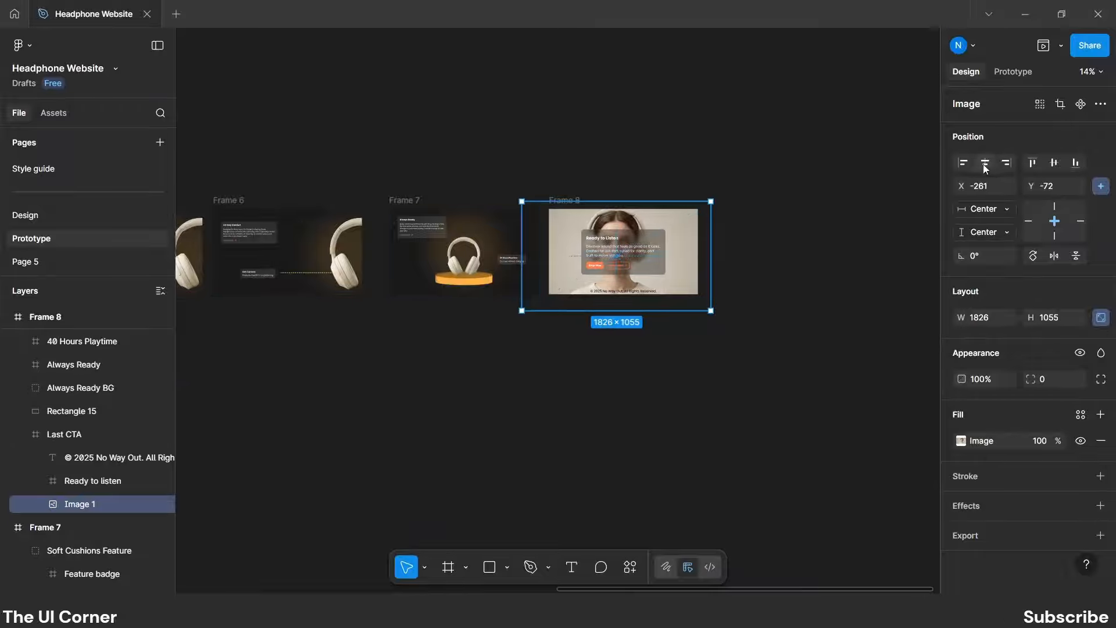
left_click(576, 131)
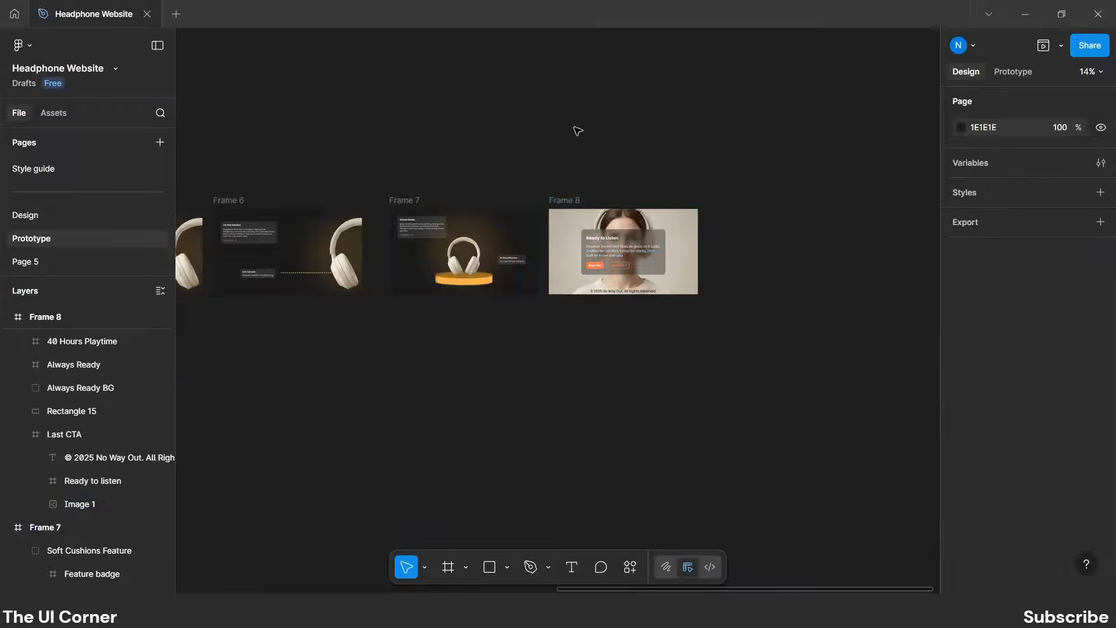
Connect Frame 7 to Frame 8 with an On drag interaction using Smart animate, Ease in and out, 2000ms.
left_click(409, 203)
left_click(1010, 72)
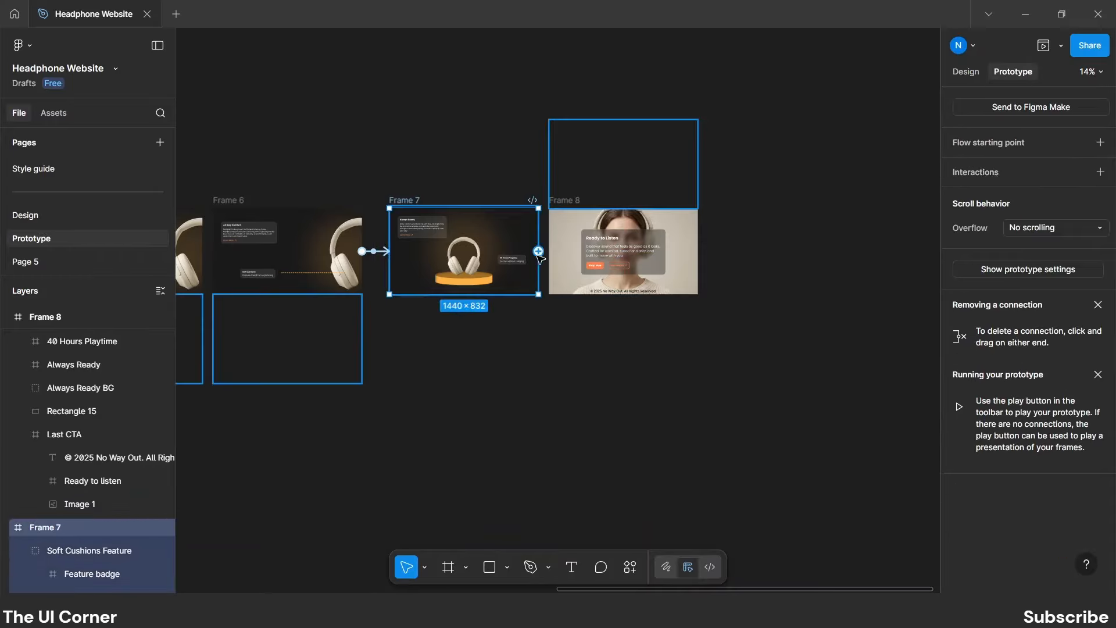
left_click_drag(538, 251, 563, 244)
left_click(610, 95)
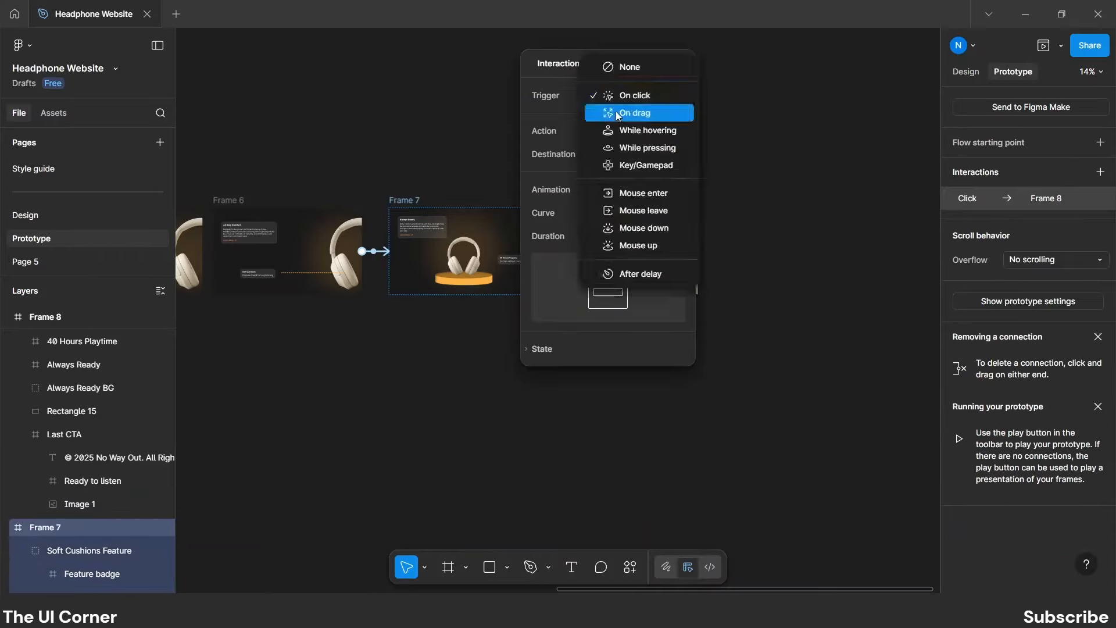
left_click(618, 114)
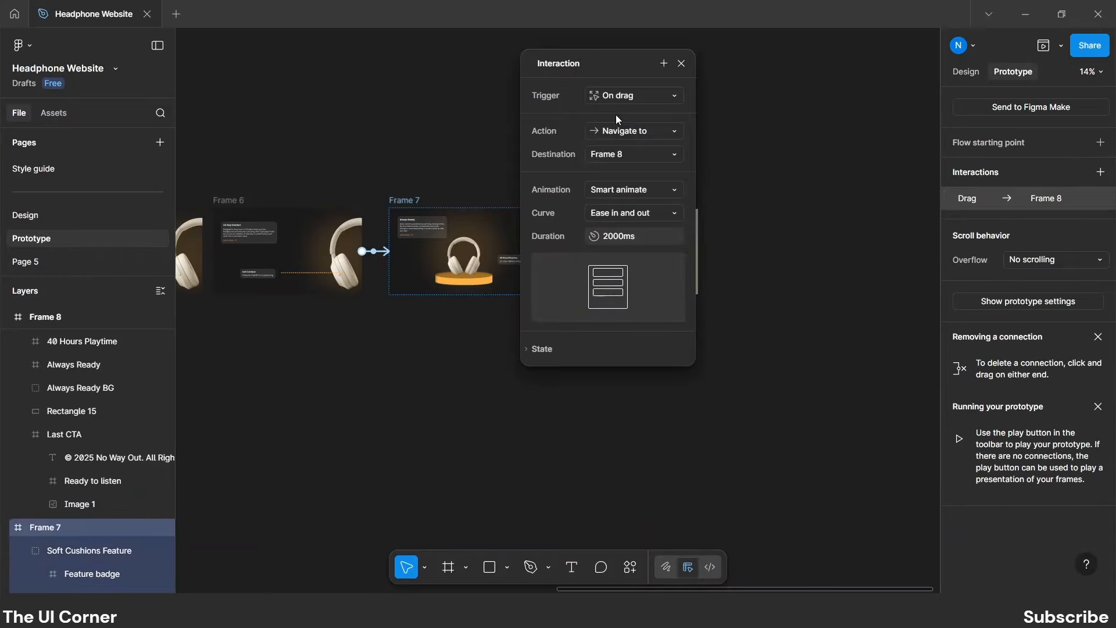
left_click(769, 133)
Preview the prototype from Frame 7 and trigger the transition to the Ready to Listen section.
left_click(399, 200)
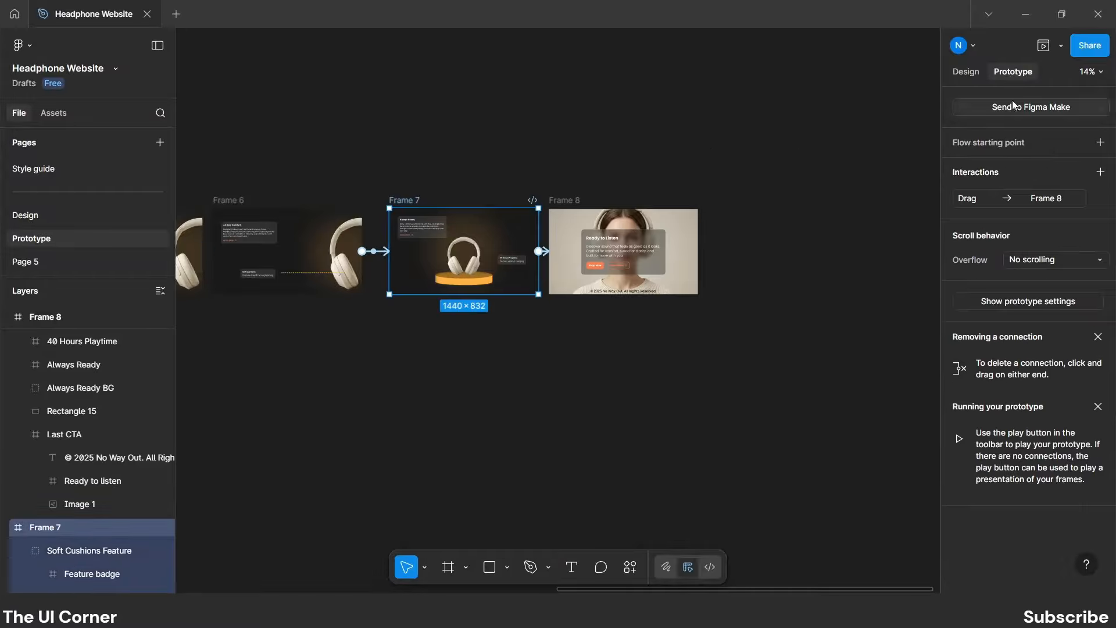
left_click(1043, 45)
left_click_drag(654, 328, 657, 261)
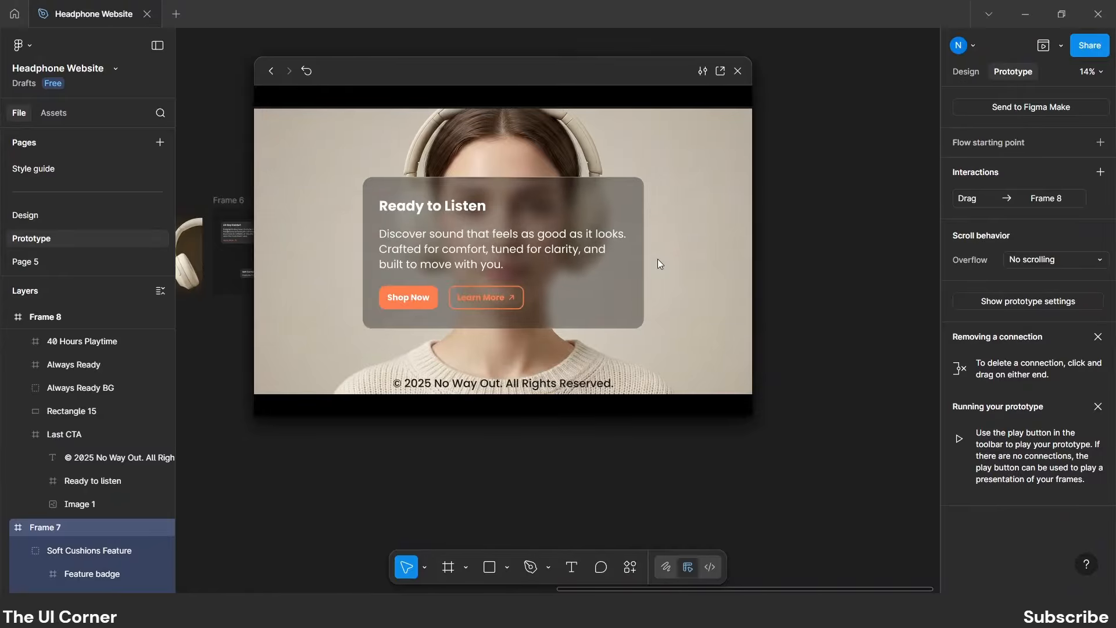
left_click(736, 71)
Present the prototype from Frame 1 in a new tab, scaled to fit width and height.
left_click(722, 324)
key("shift+1")
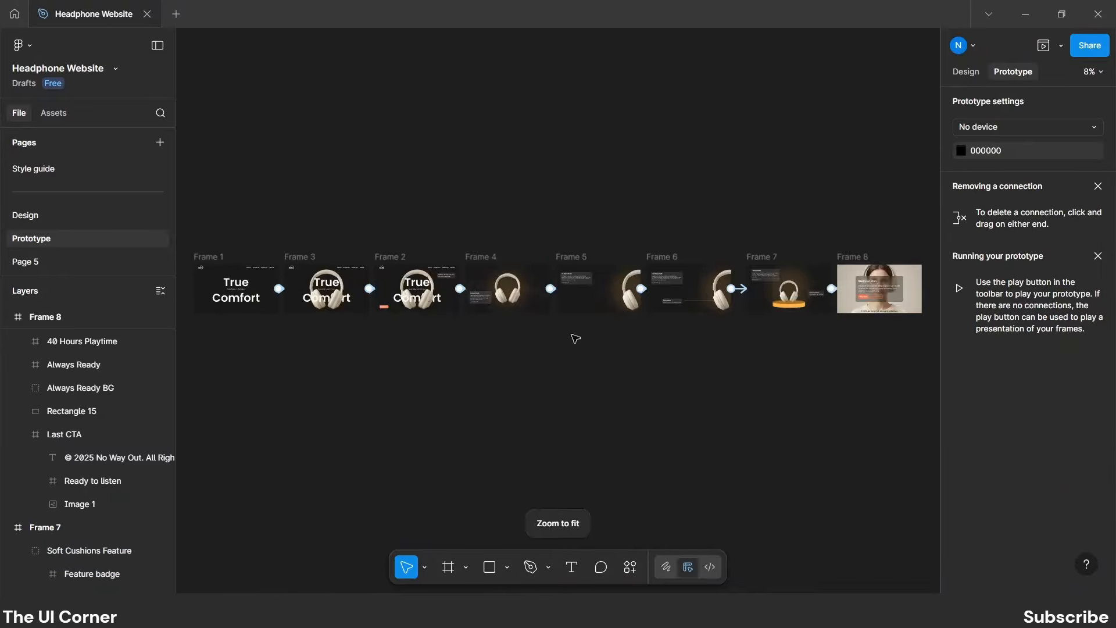
left_click(209, 257)
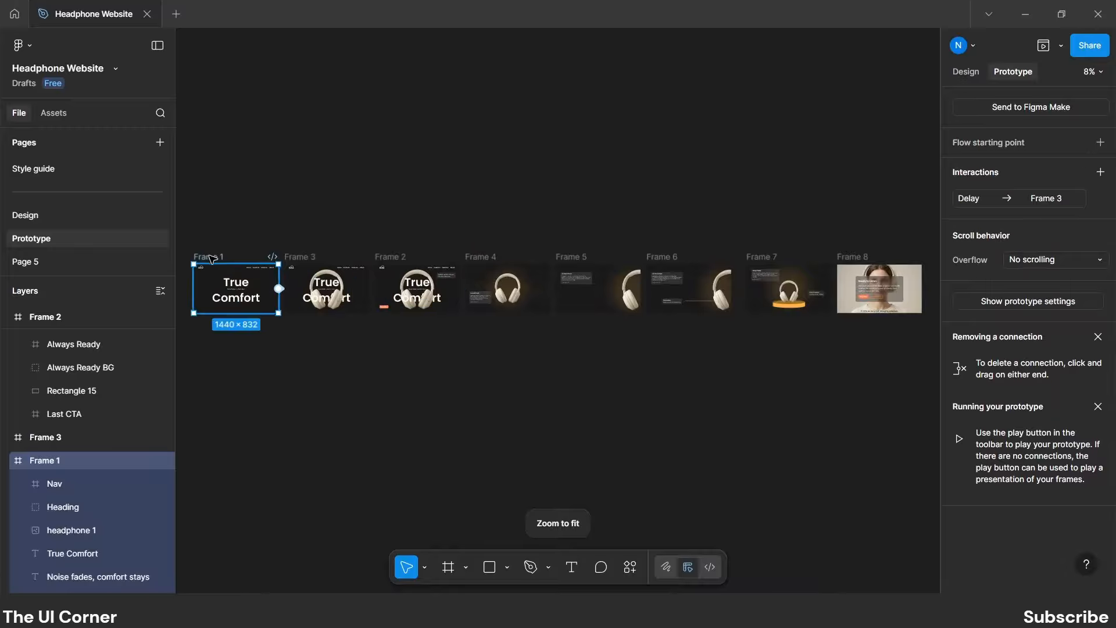
left_click(1061, 47)
left_click(1023, 74)
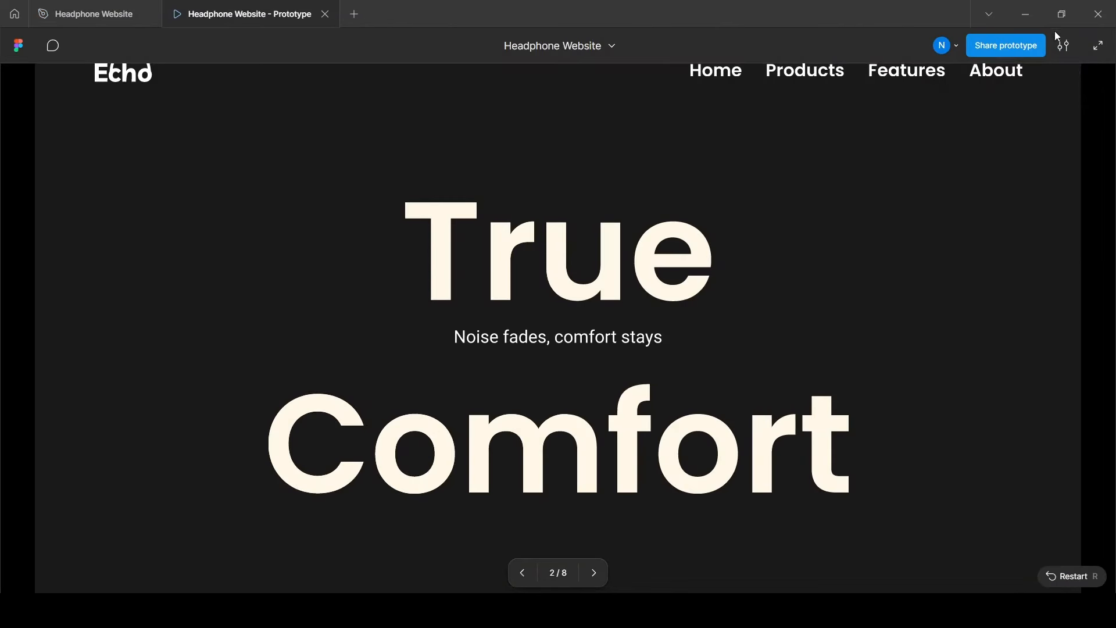
left_click(1061, 45)
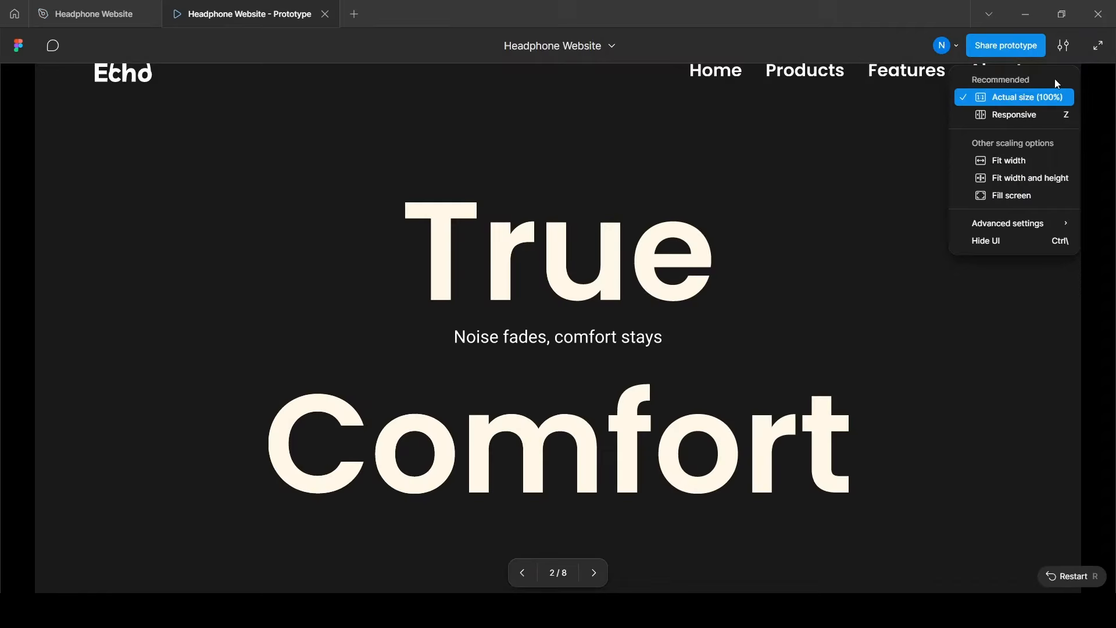
left_click(1032, 187)
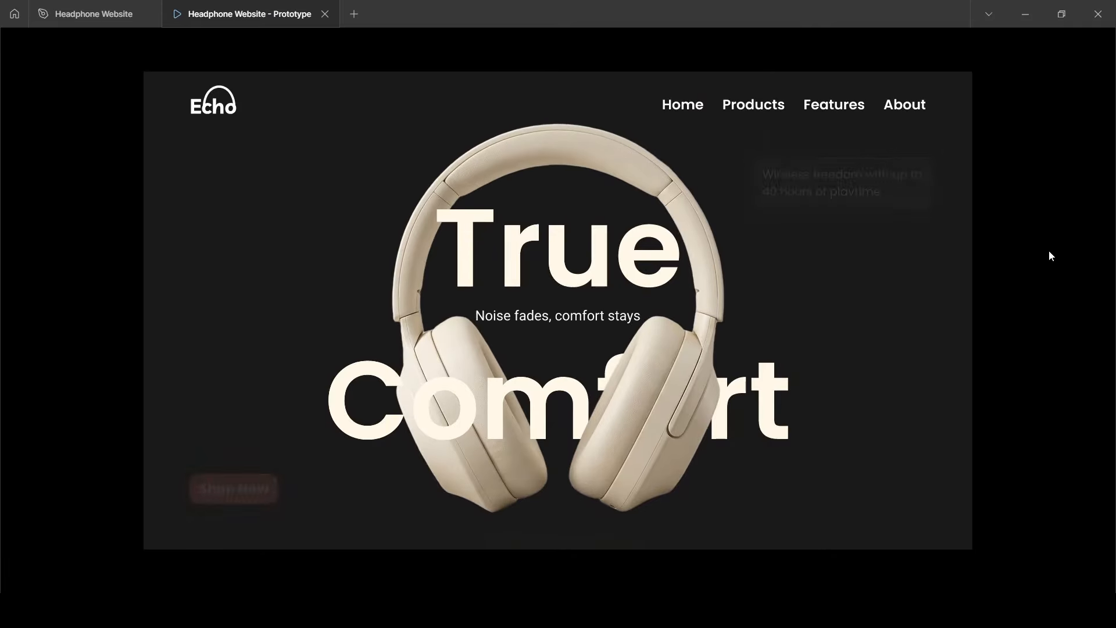
Play through the presented prototype from the hero through Focused Audio, All-Day Comfort and Always Ready to the Ready to Listen section.
scroll(891, 296, "down", 3)
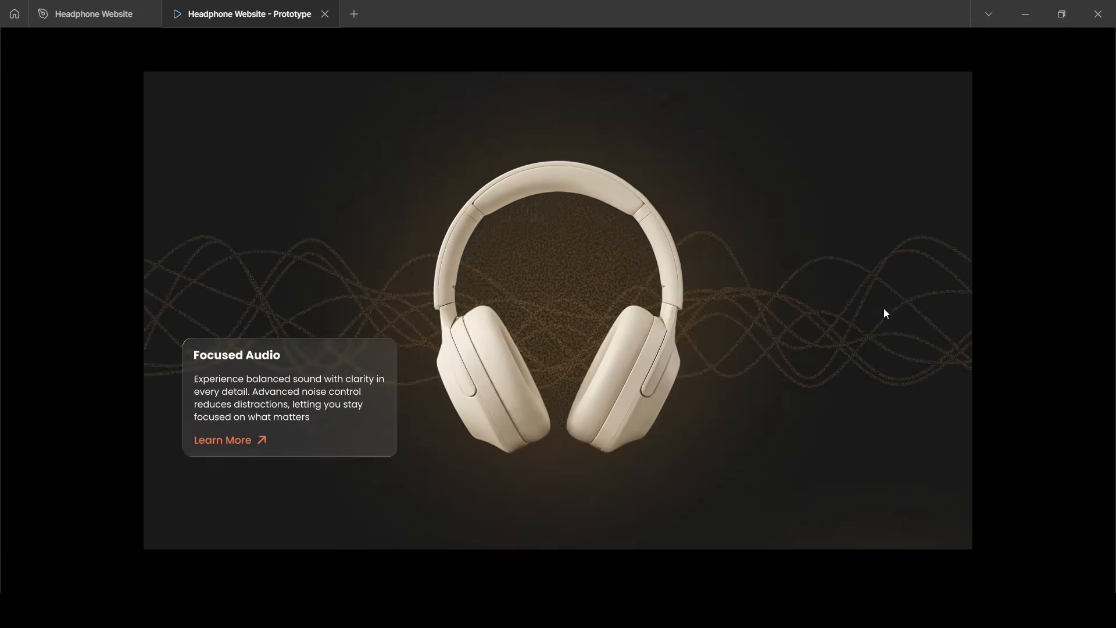
scroll(837, 274, "down", 3)
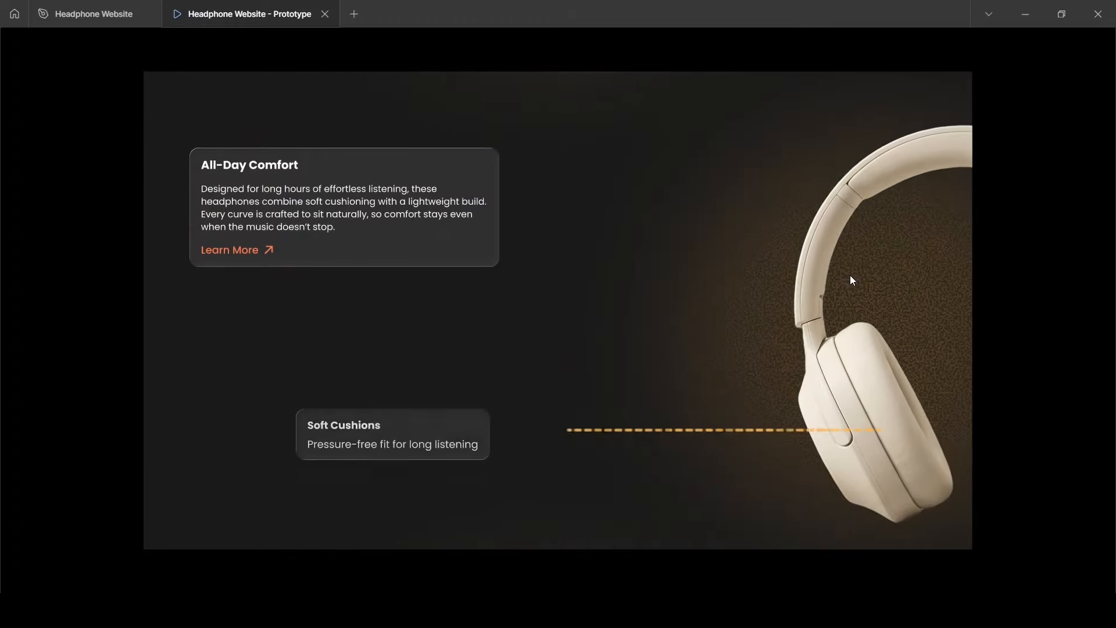
scroll(840, 375, "down", 3)
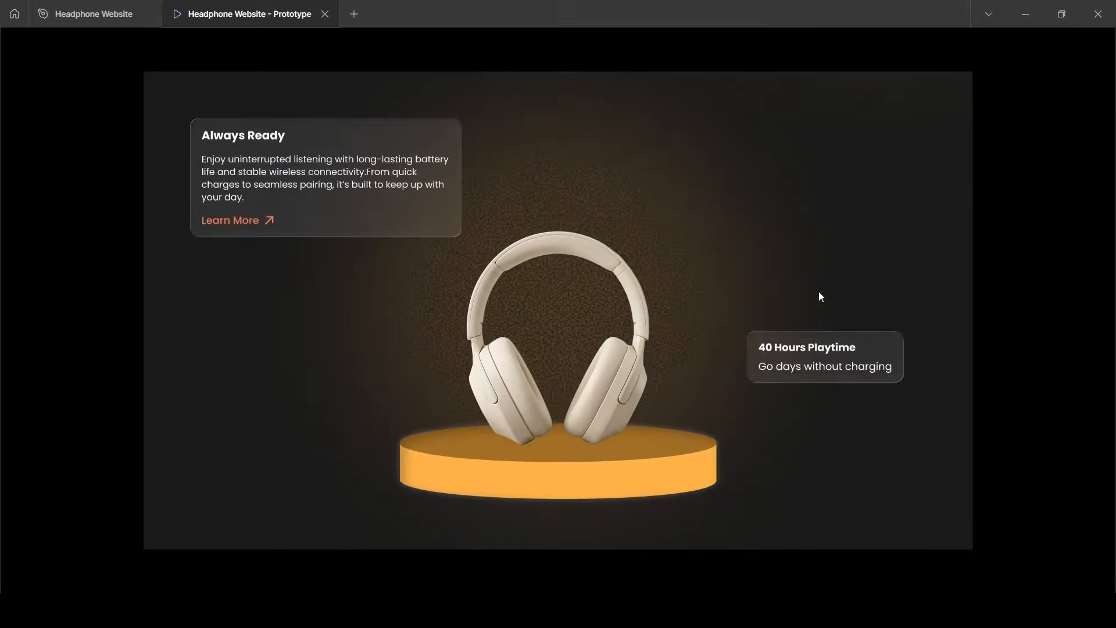
scroll(804, 336, "down", 3)
scroll(798, 312, "down", 3)
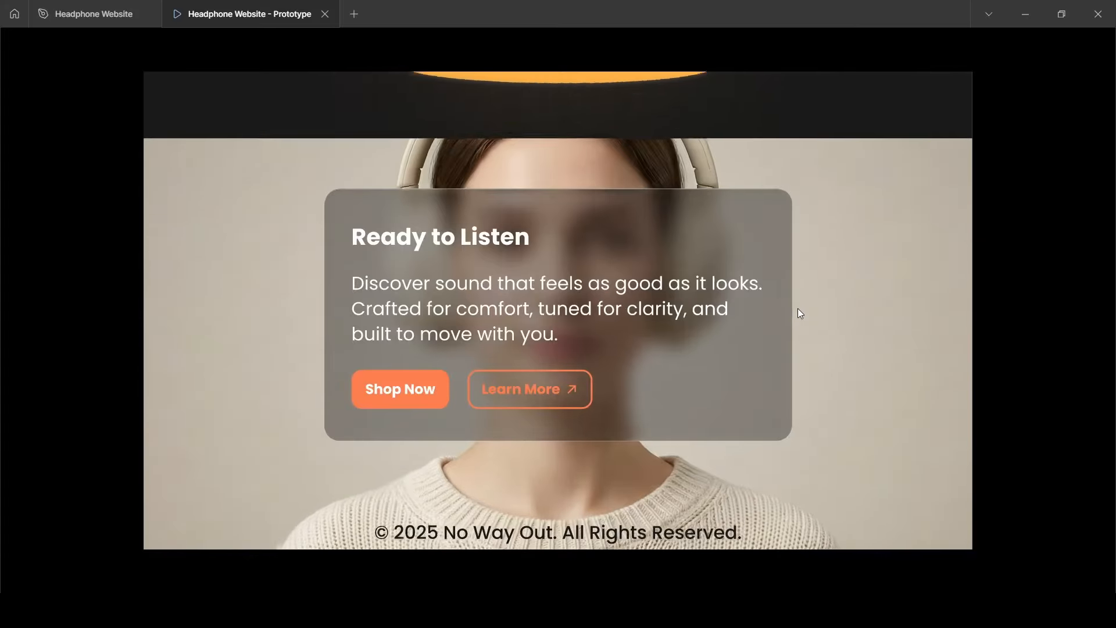